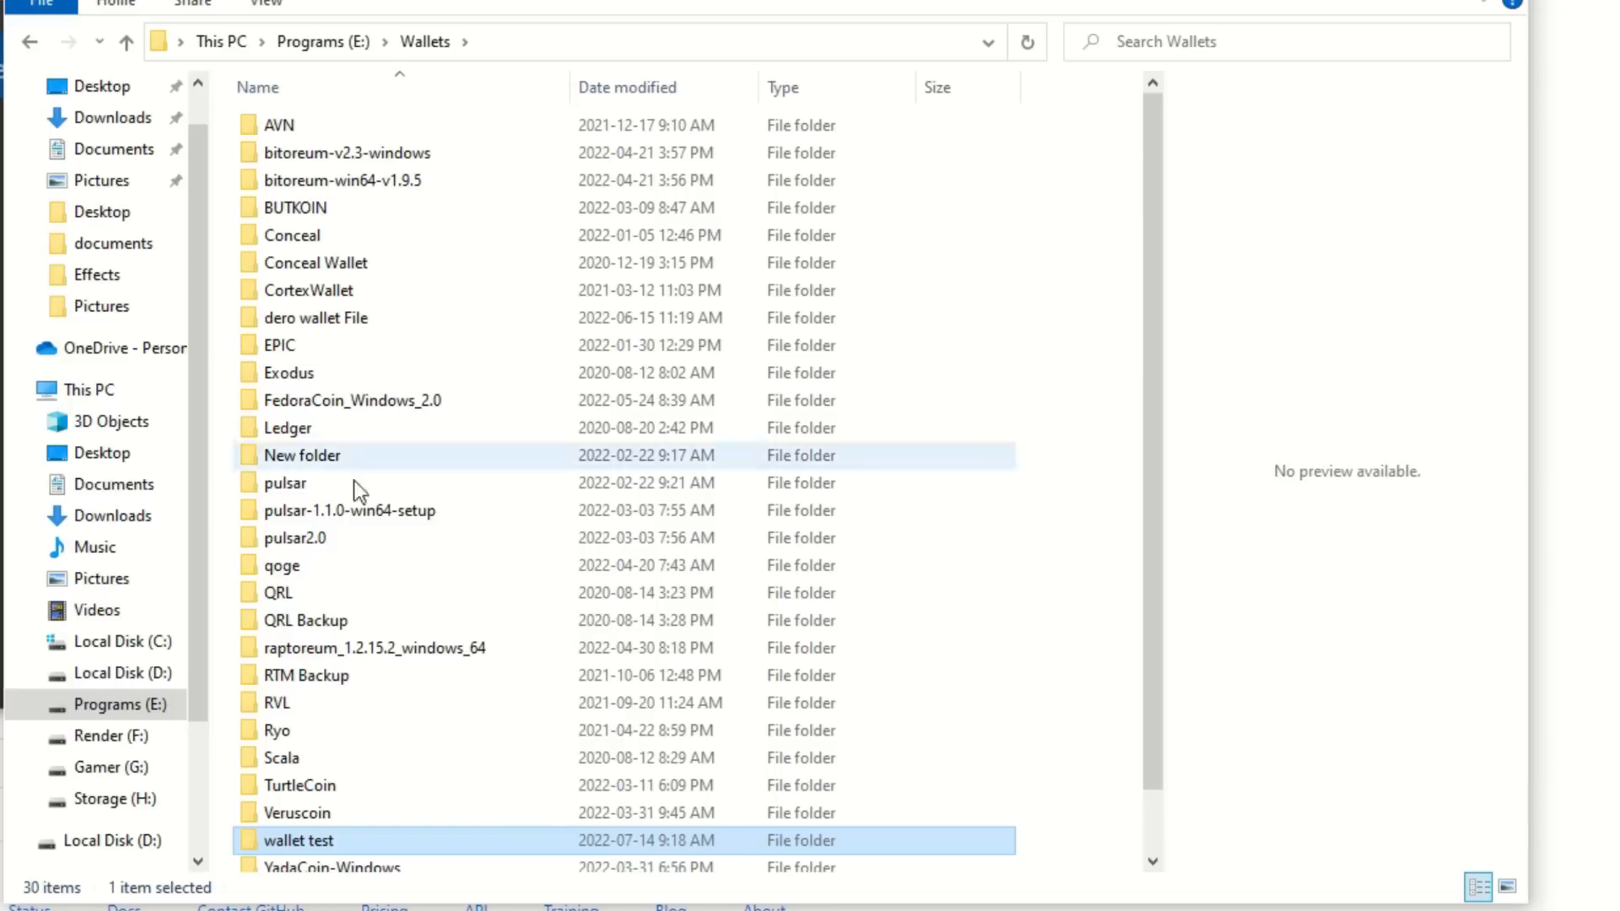
Open the wallet test > Vkax > Data folder to examine the wallet's data files
double_click(297, 839)
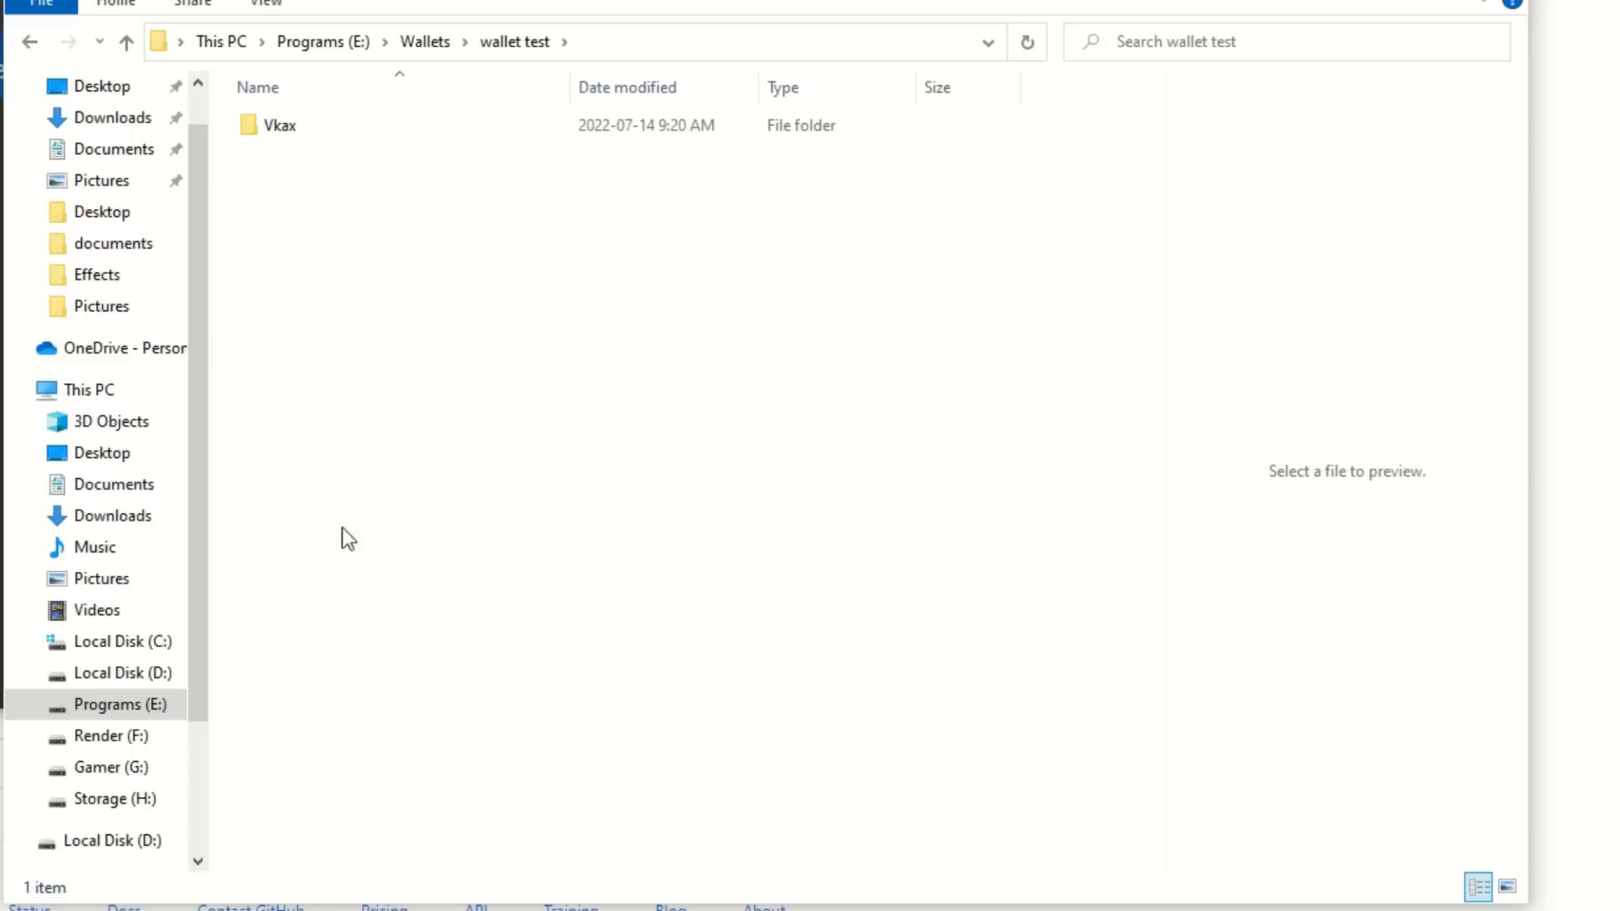
double_click(286, 127)
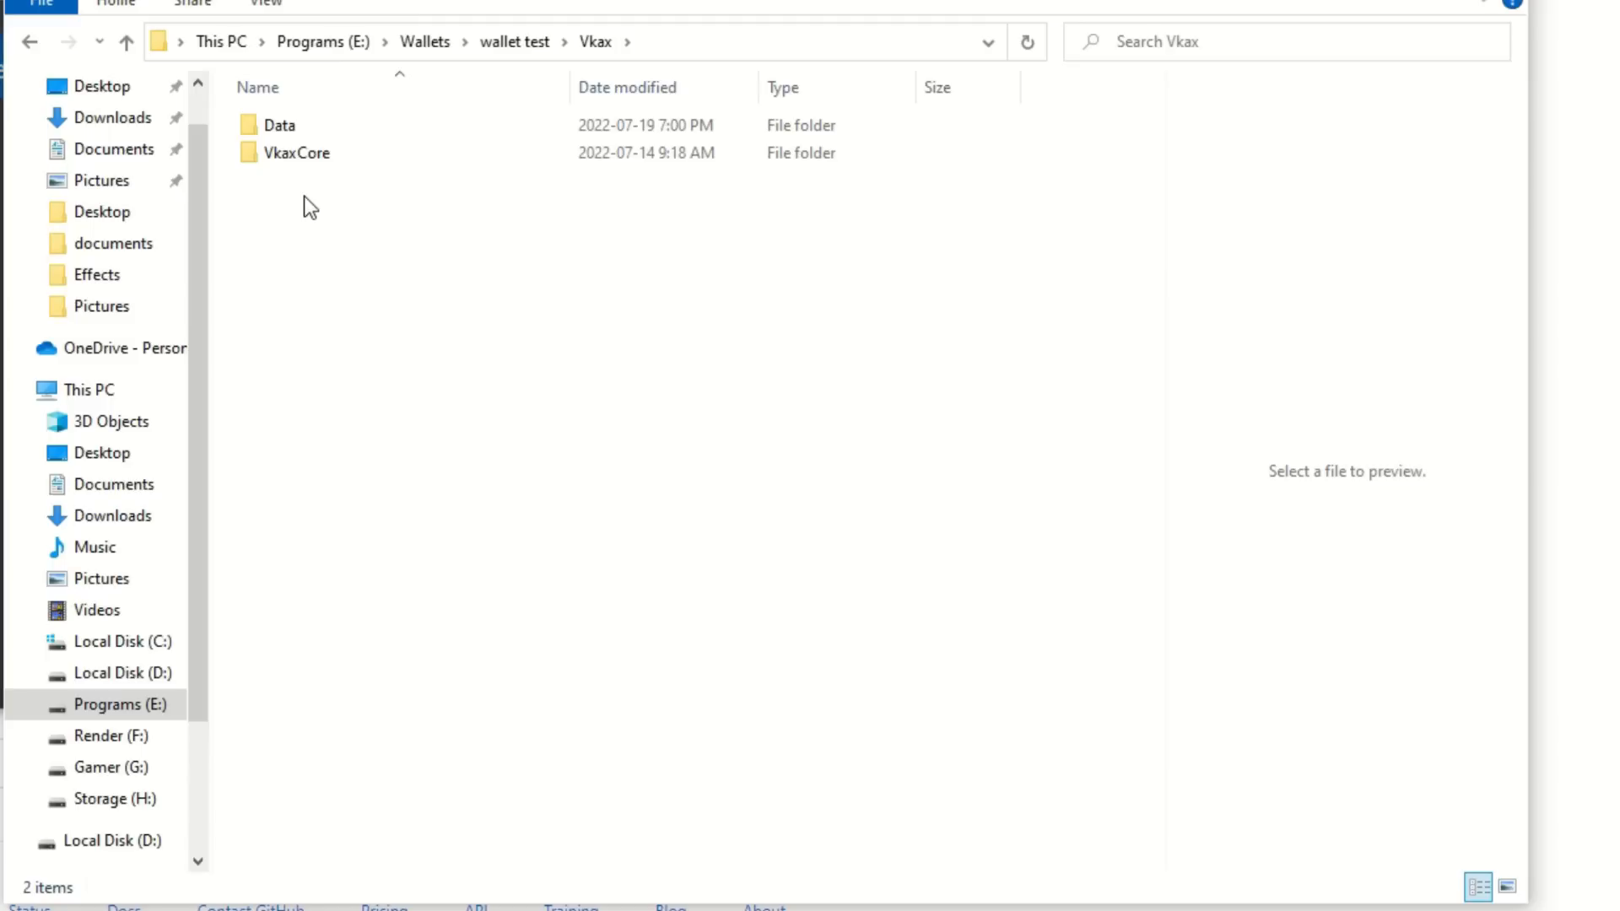
left_click(276, 127)
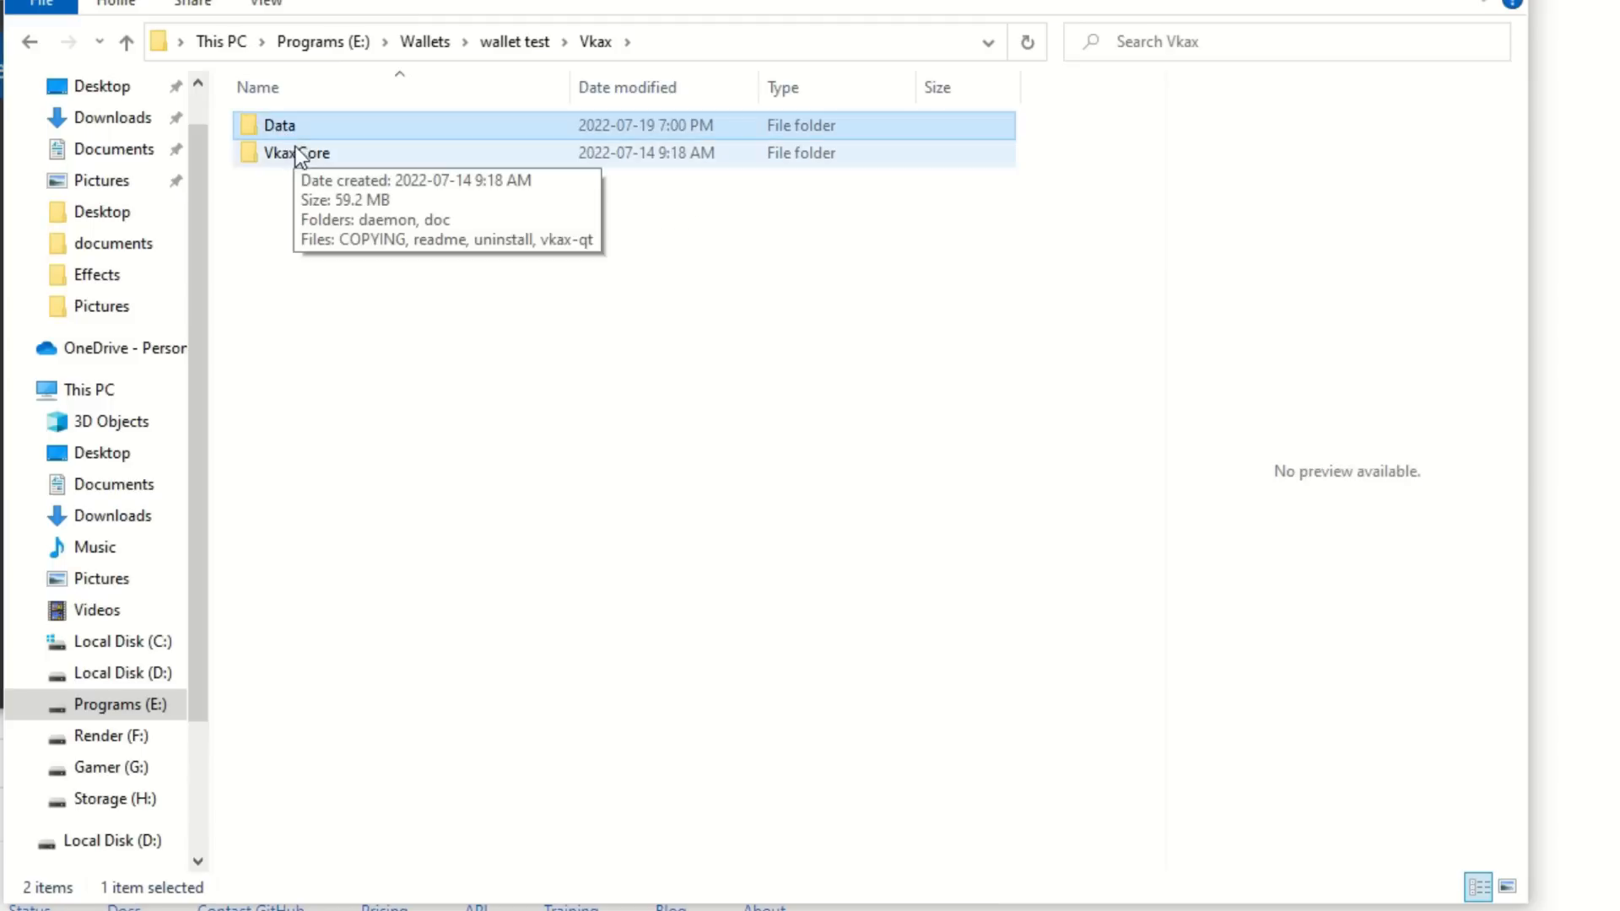
double_click(270, 123)
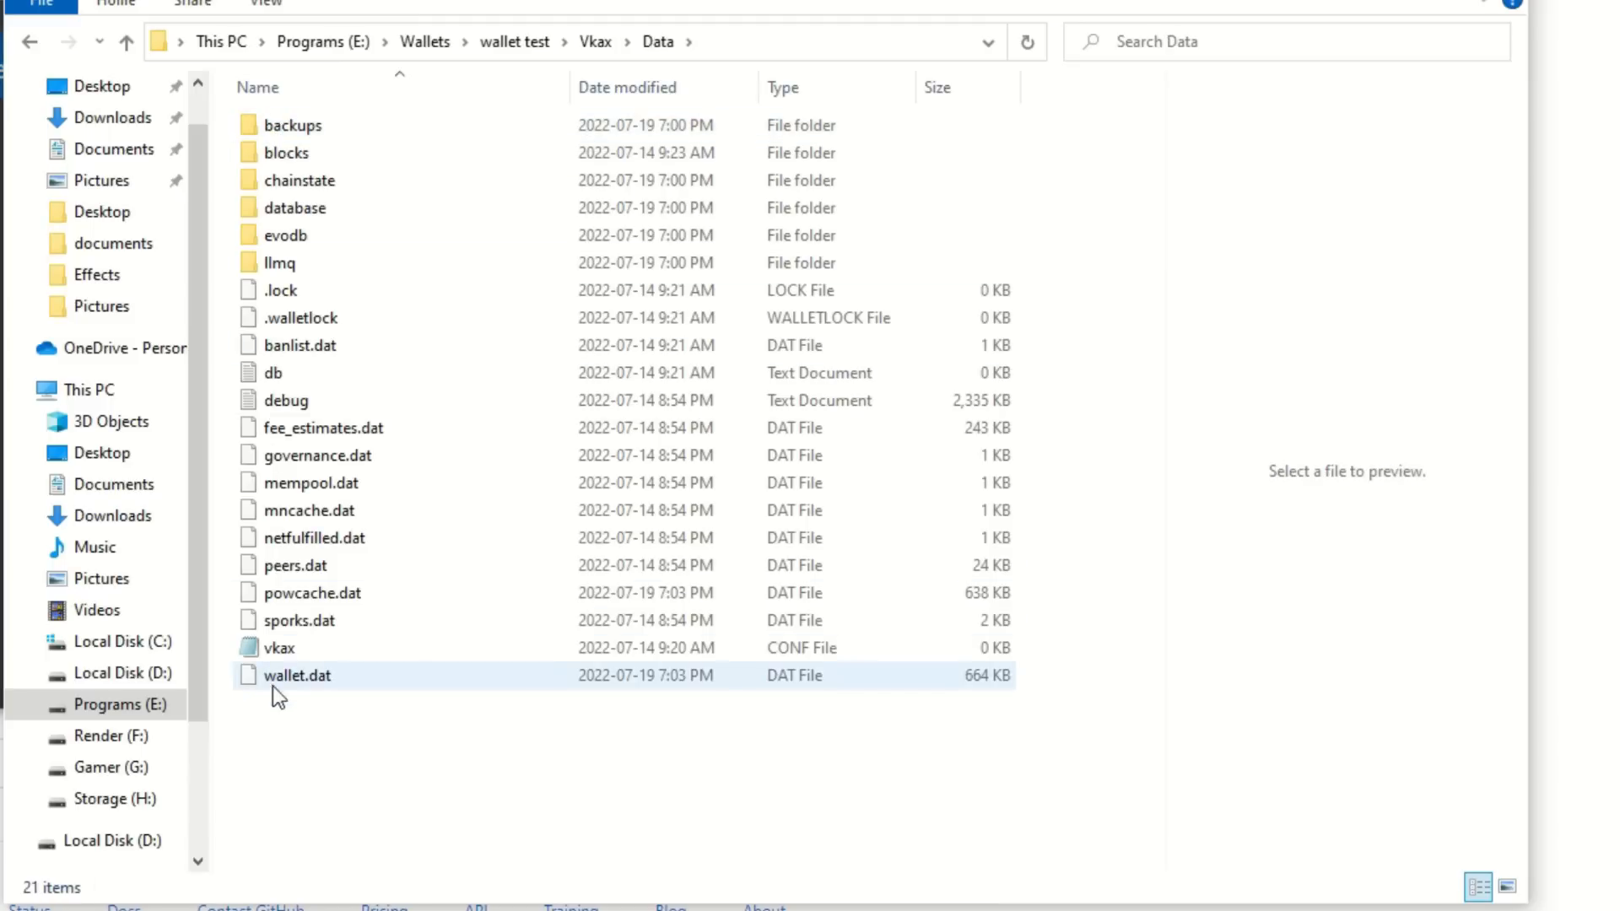
Return to the Vkax folder and launch the Vkax Core wallet from the VkaxCore folder
left_click(29, 42)
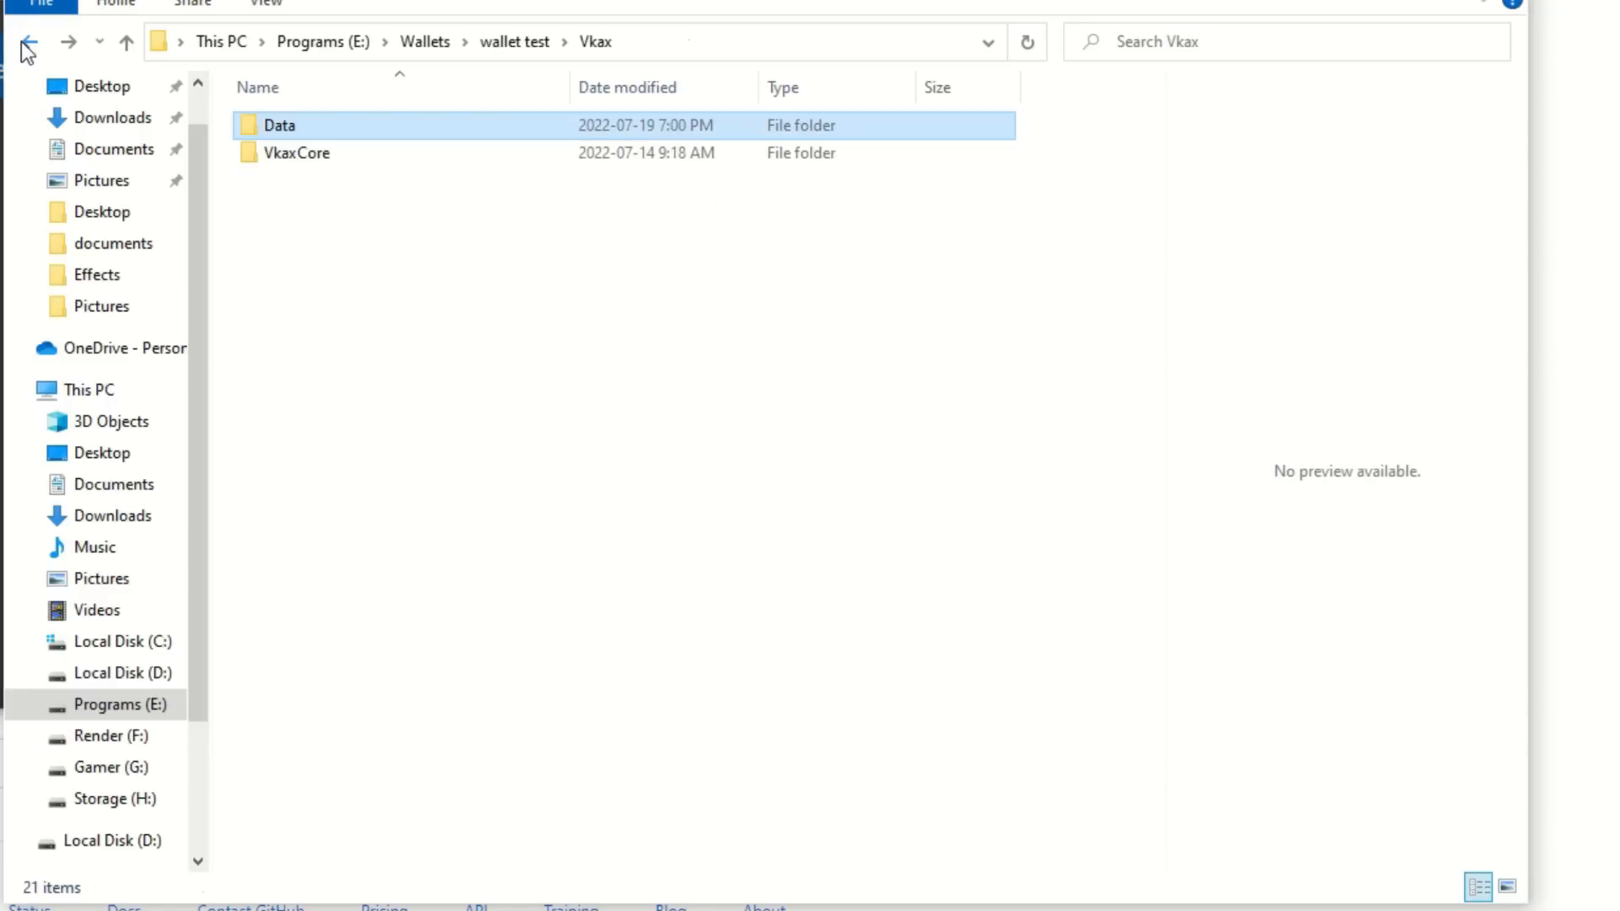
right_click(272, 123)
left_click(354, 575)
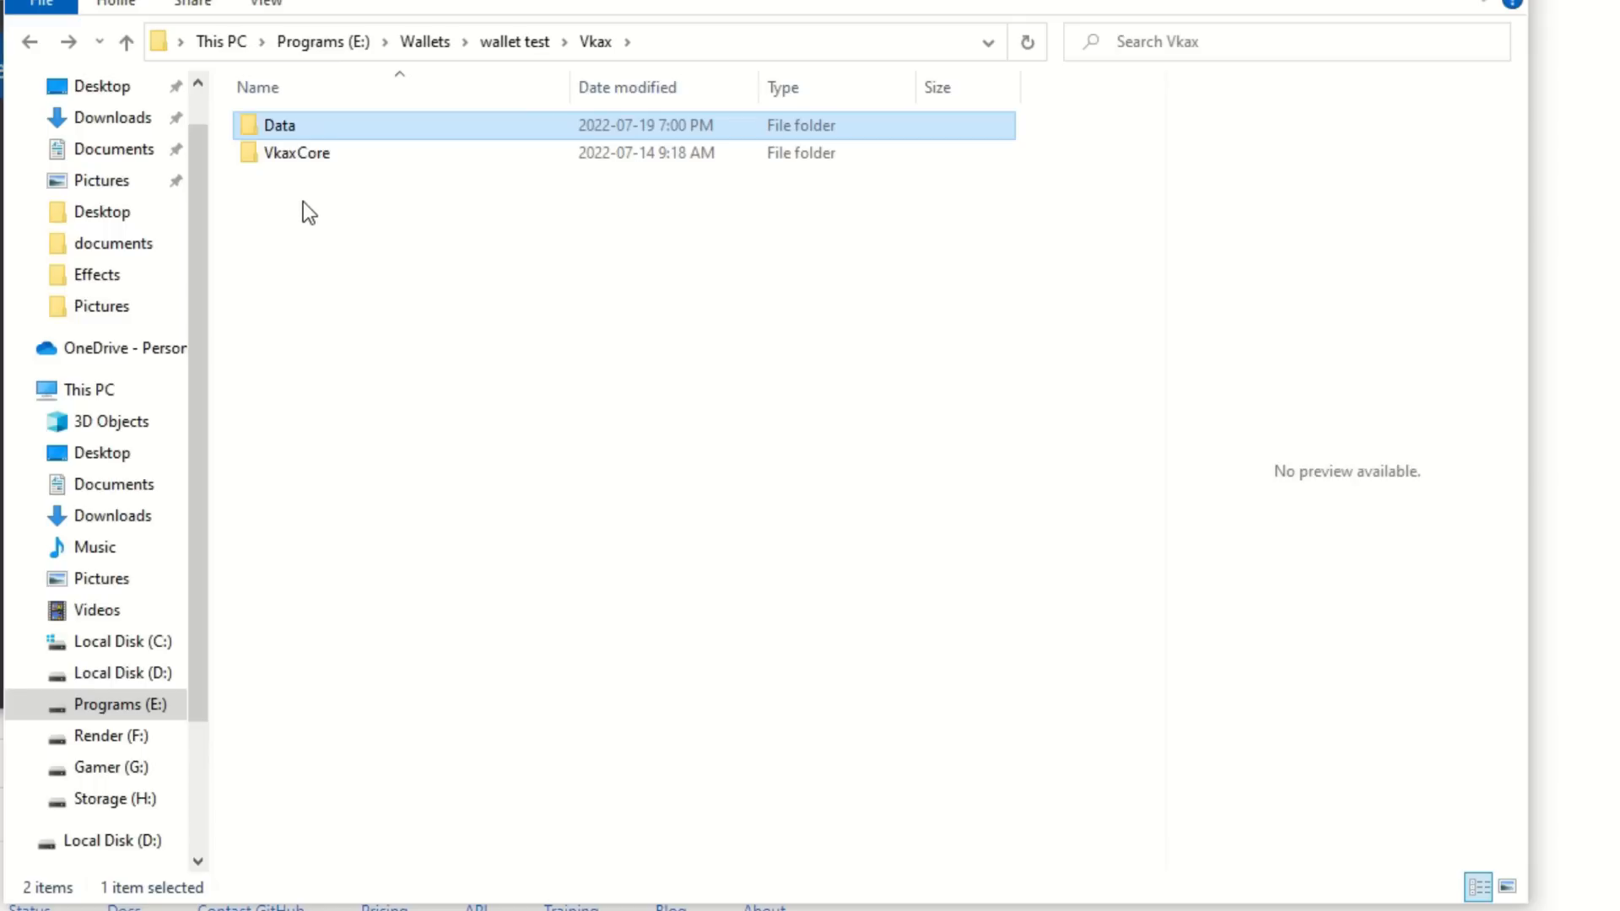
left_click(510, 42)
double_click(300, 122)
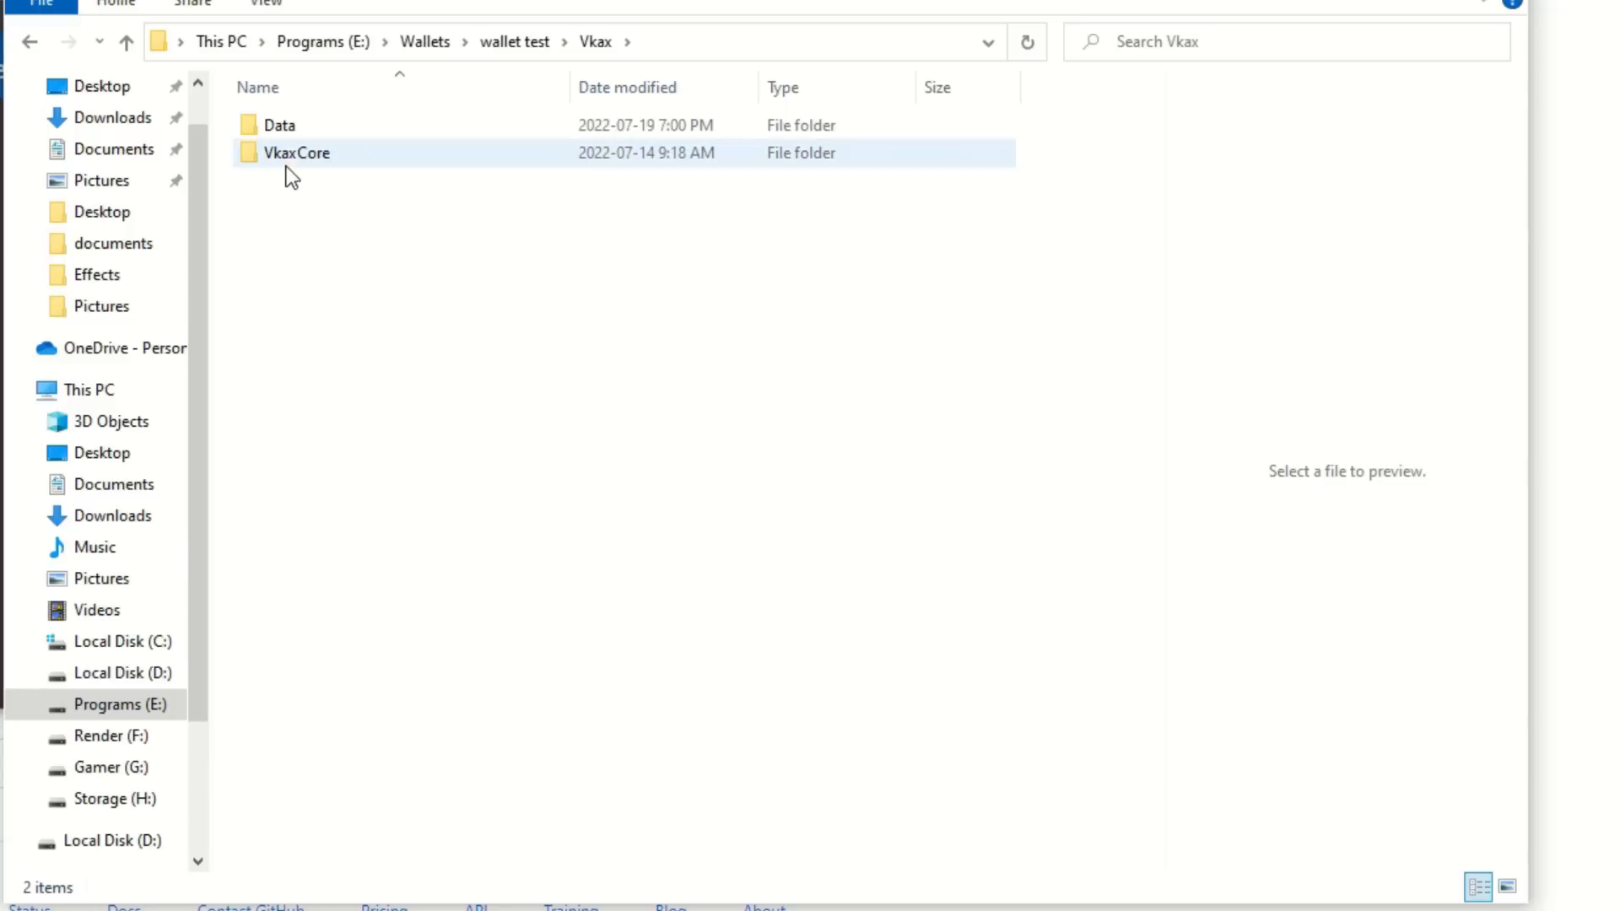
double_click(288, 155)
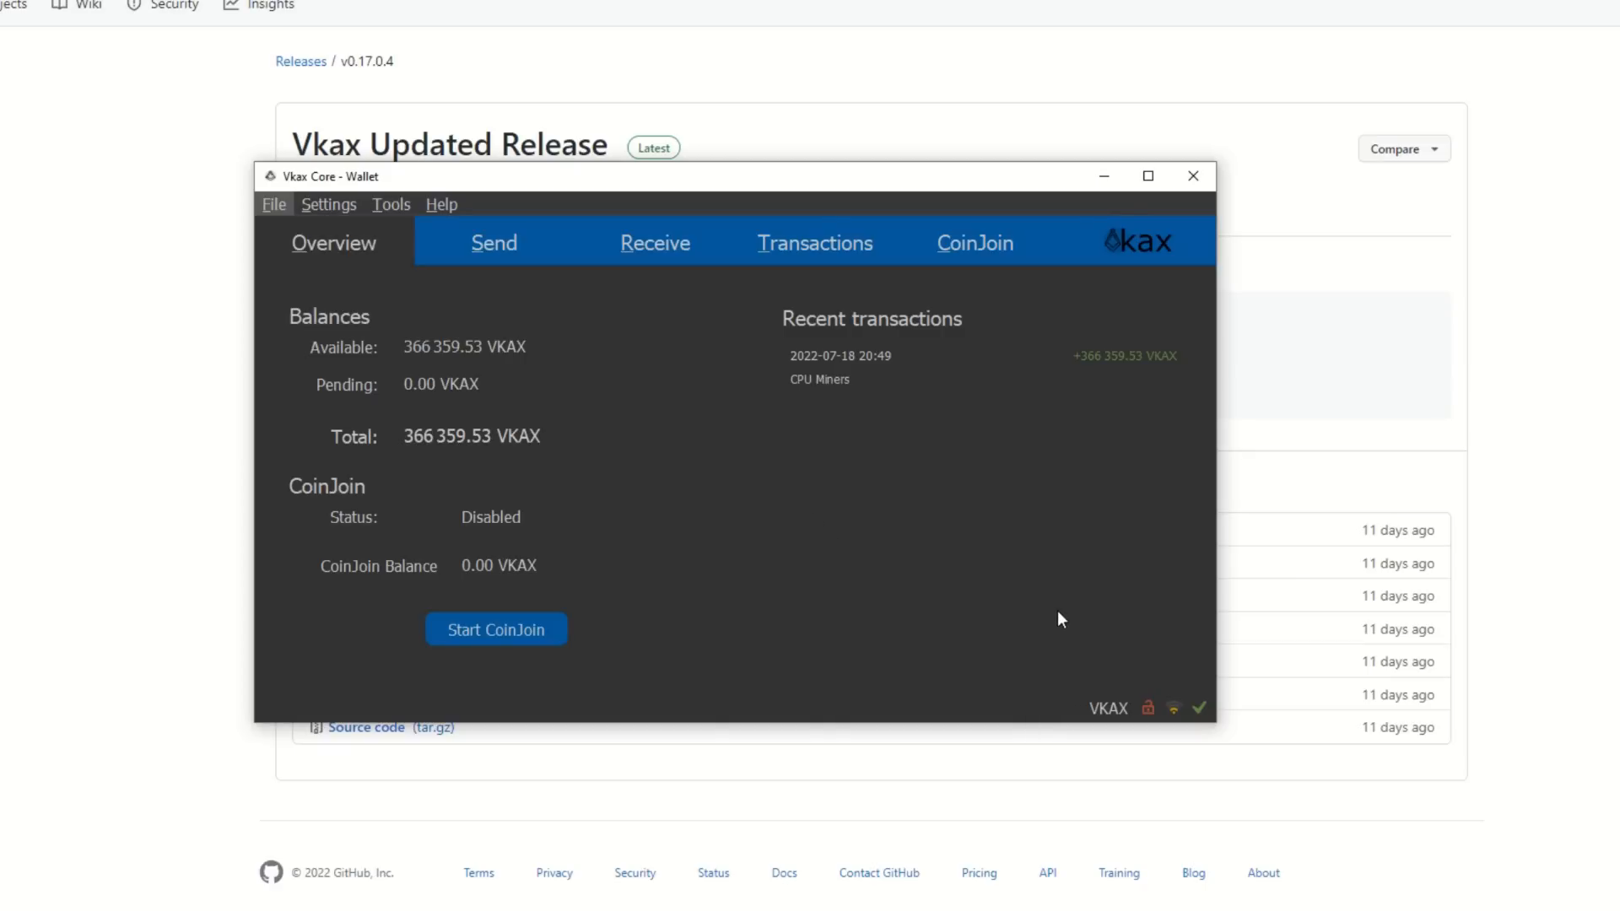
Create a new payment request labelled 'cpu miner video' on the wallet's Receive page and close it
left_click(645, 241)
left_click(444, 355)
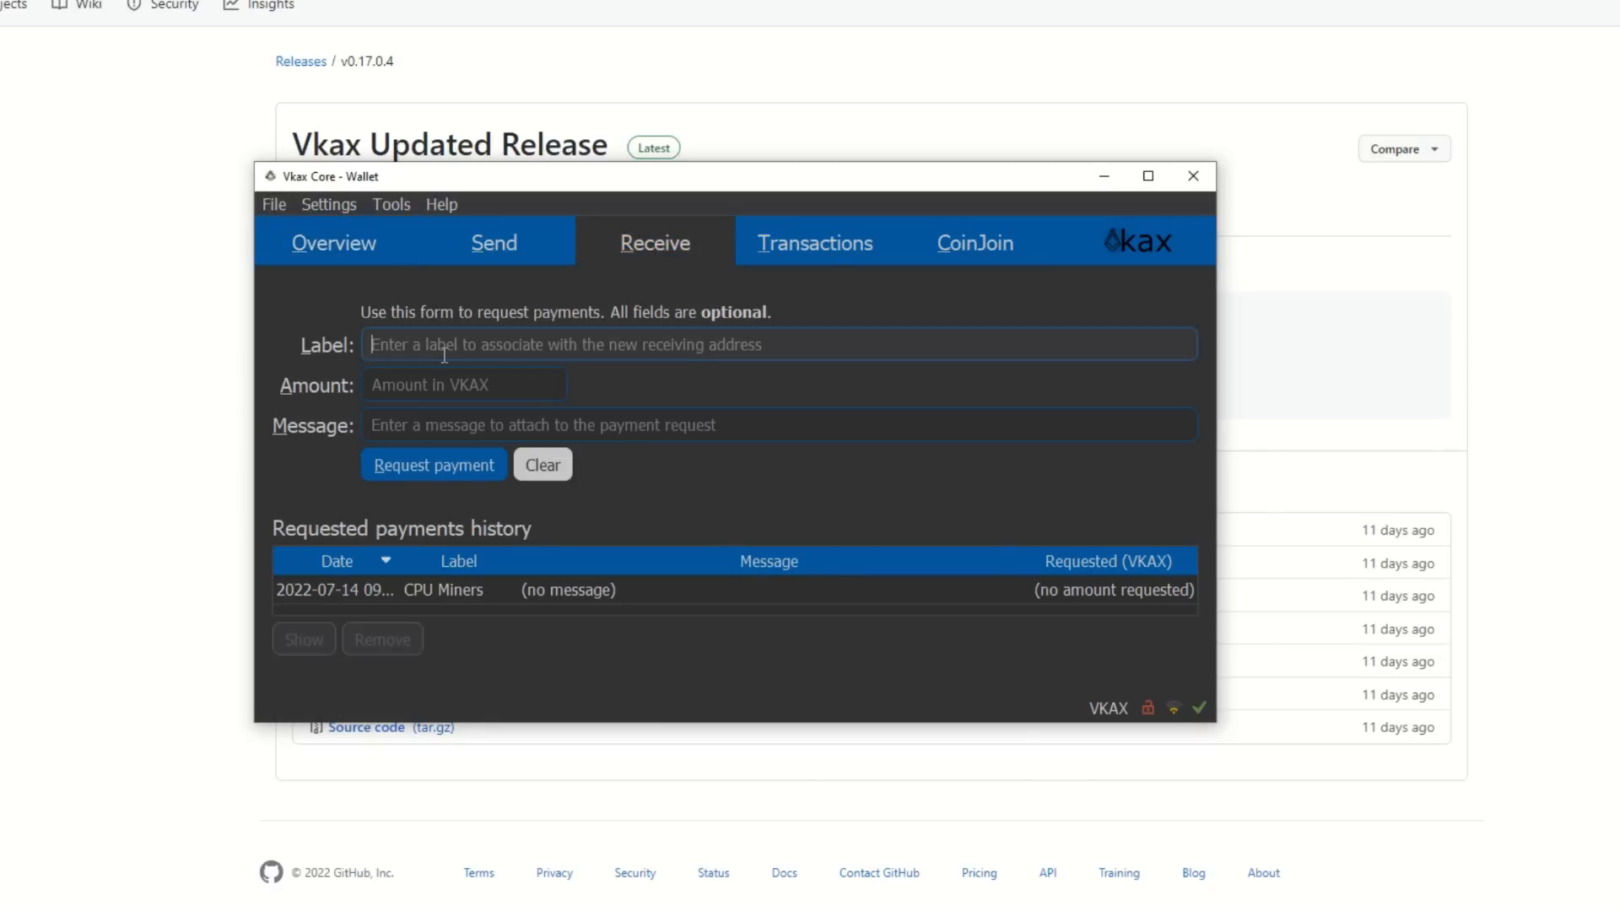
type("c")
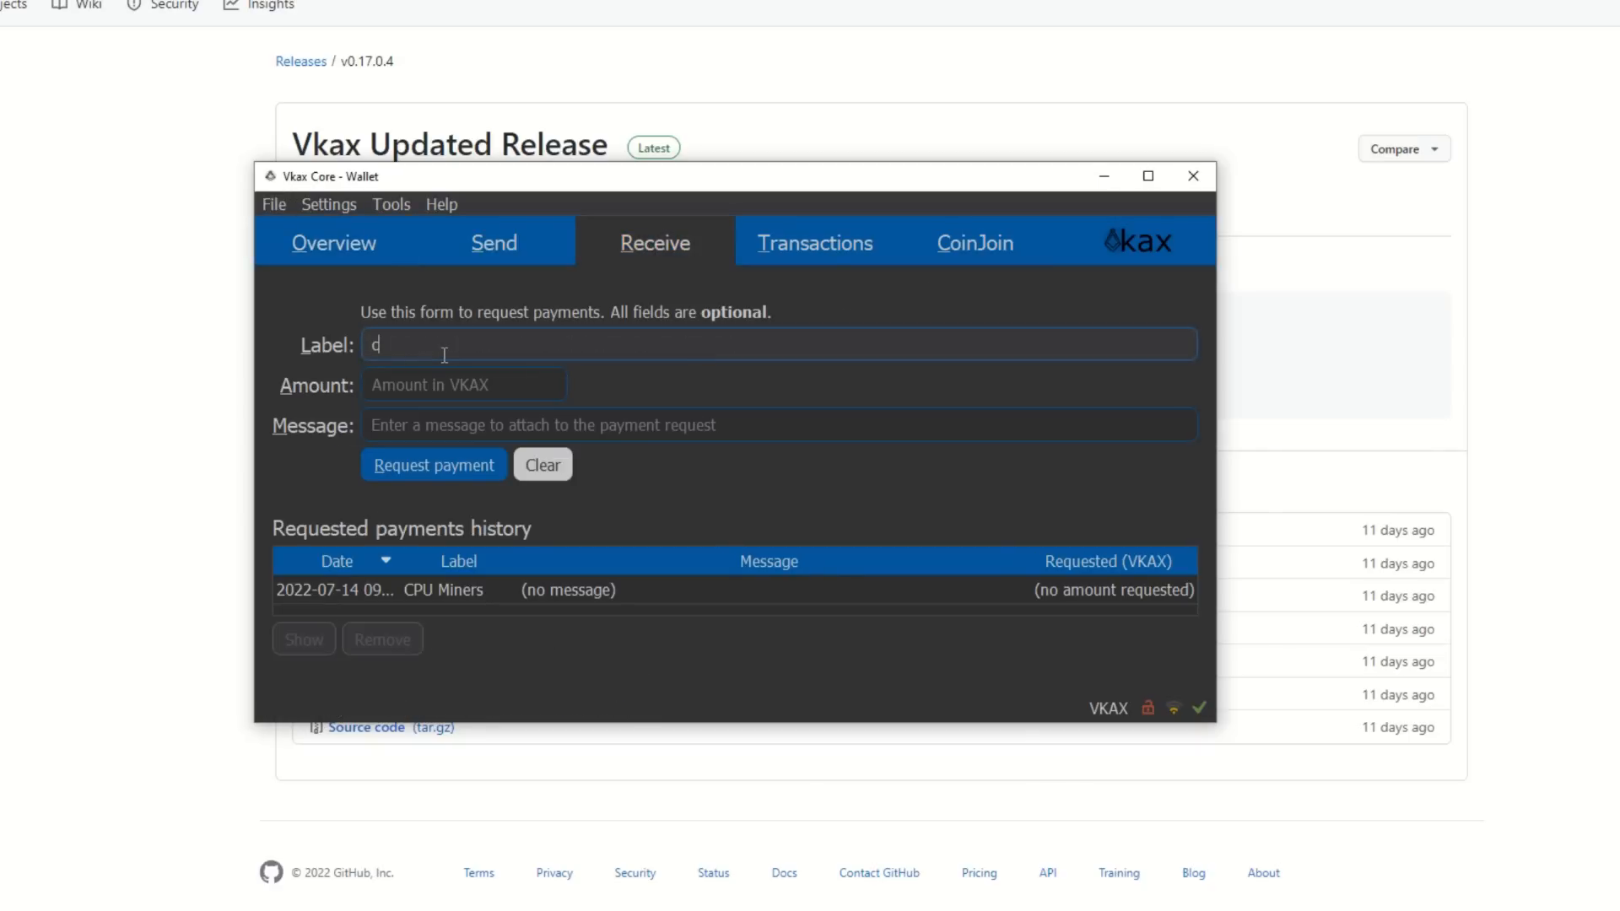
type("pu miner video")
left_click(429, 464)
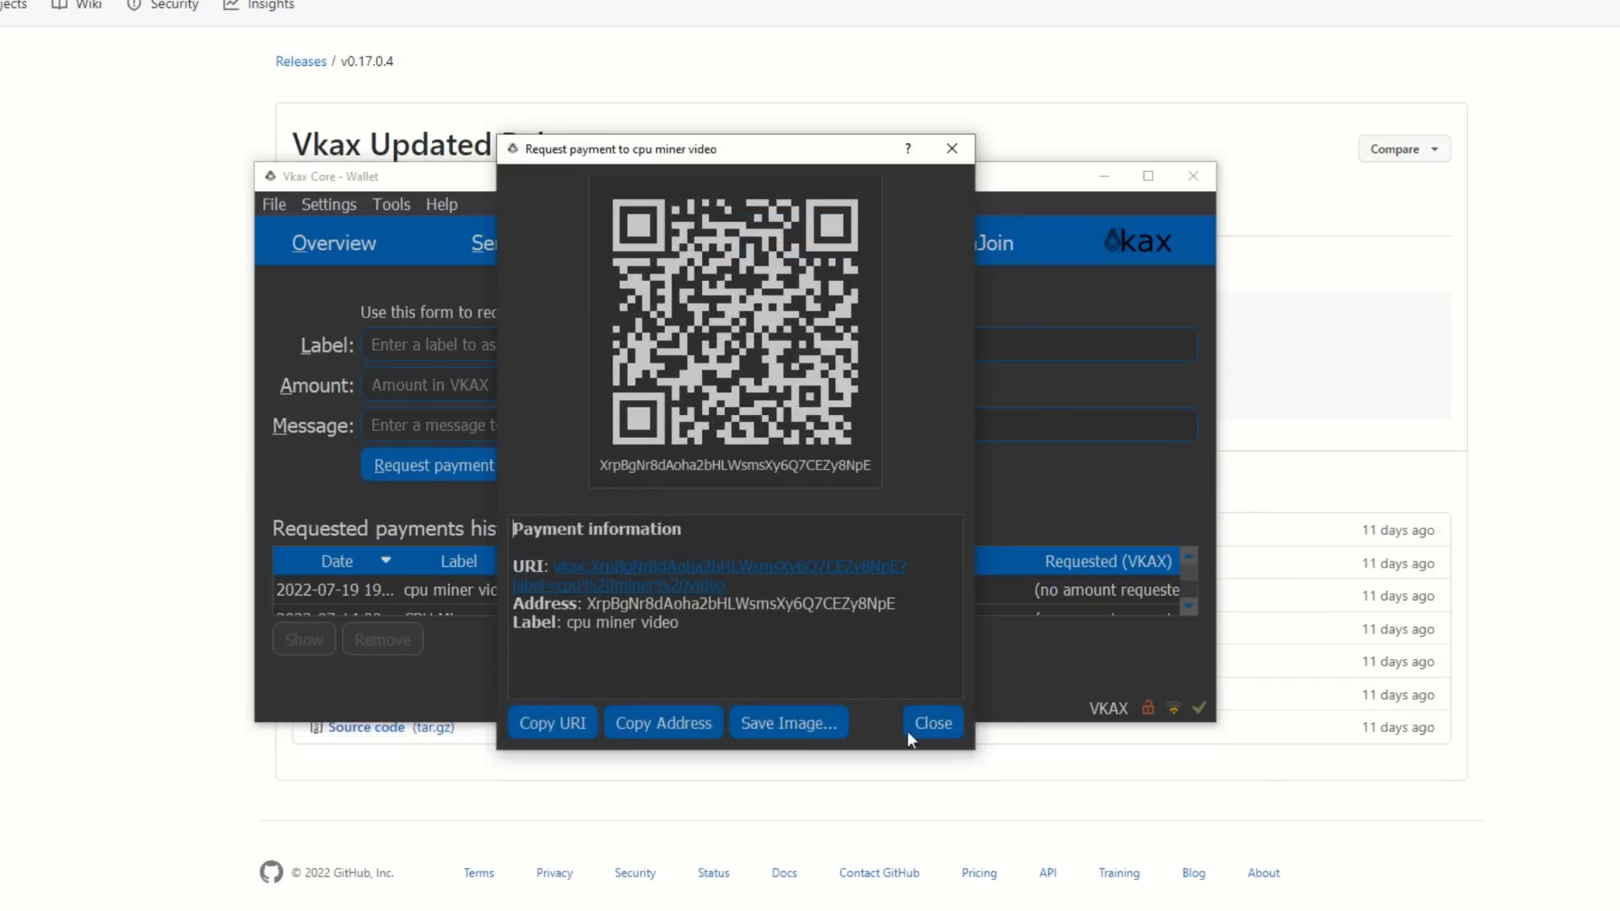
left_click(928, 726)
Enlarge the wallet window, reopen the 'cpu miner video' request, and remove it from the payment history
scroll(719, 585, "down", 1)
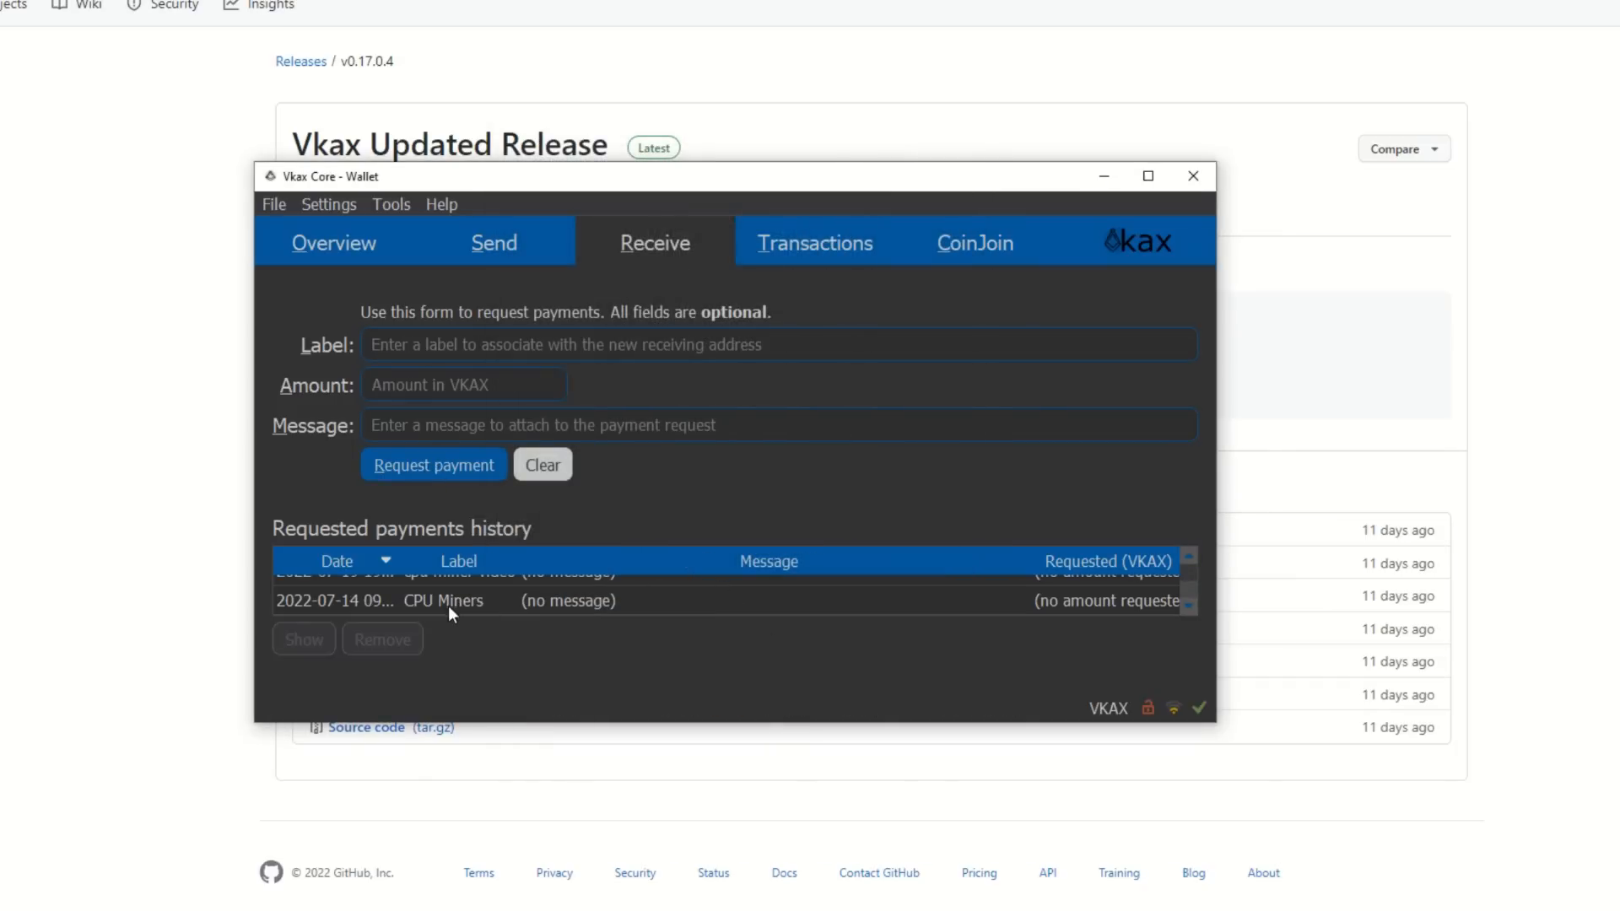
left_click_drag(932, 723, 926, 815)
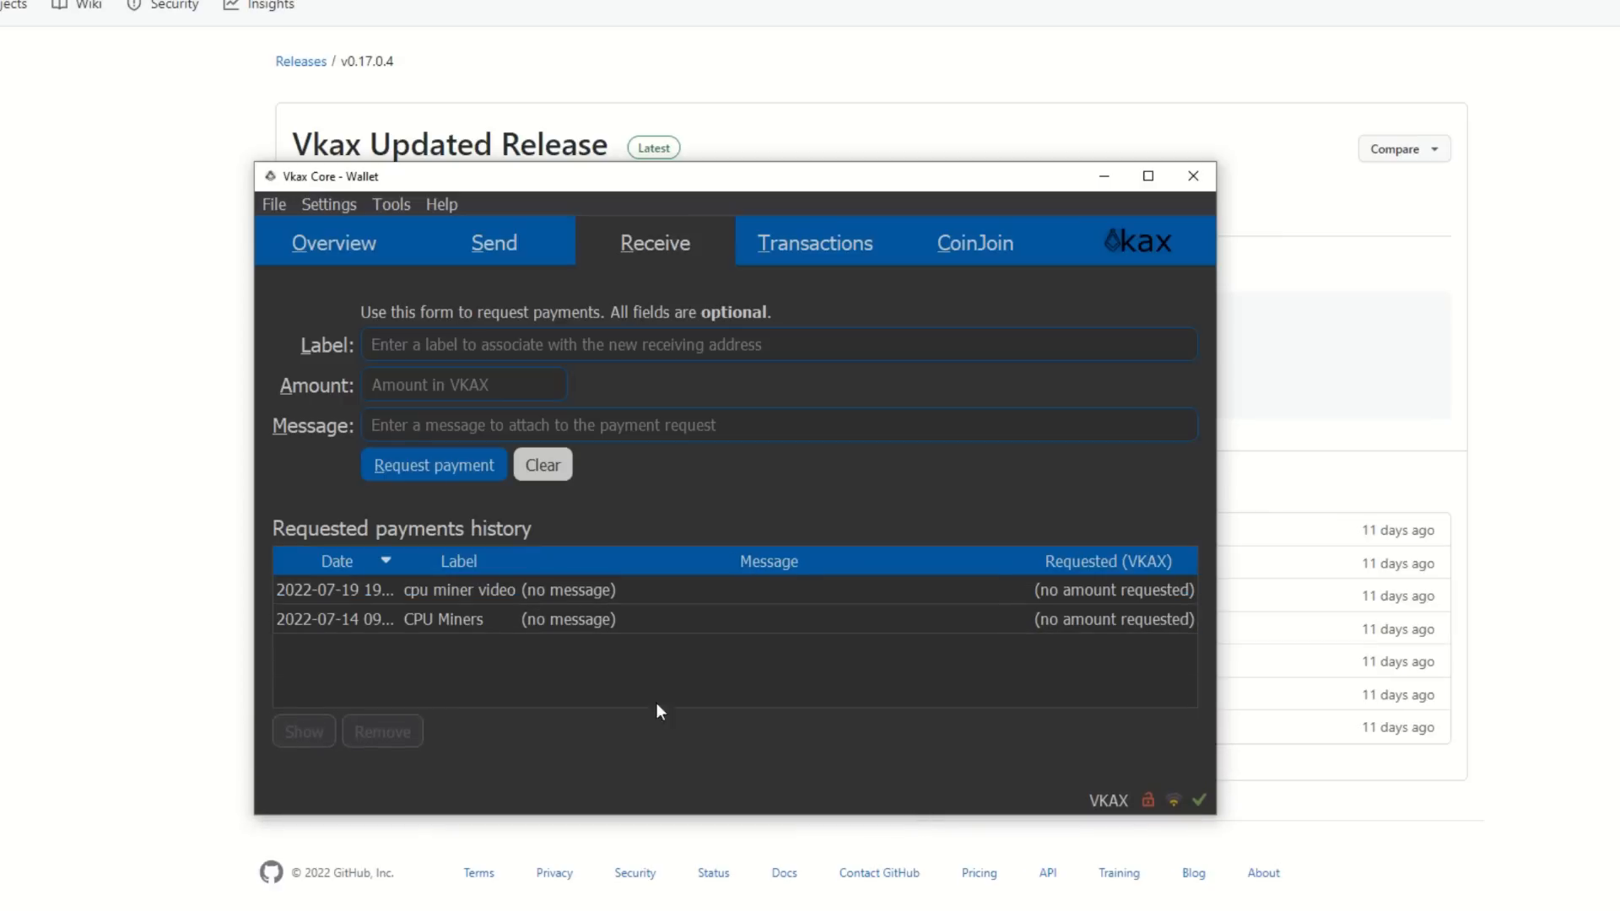
double_click(473, 592)
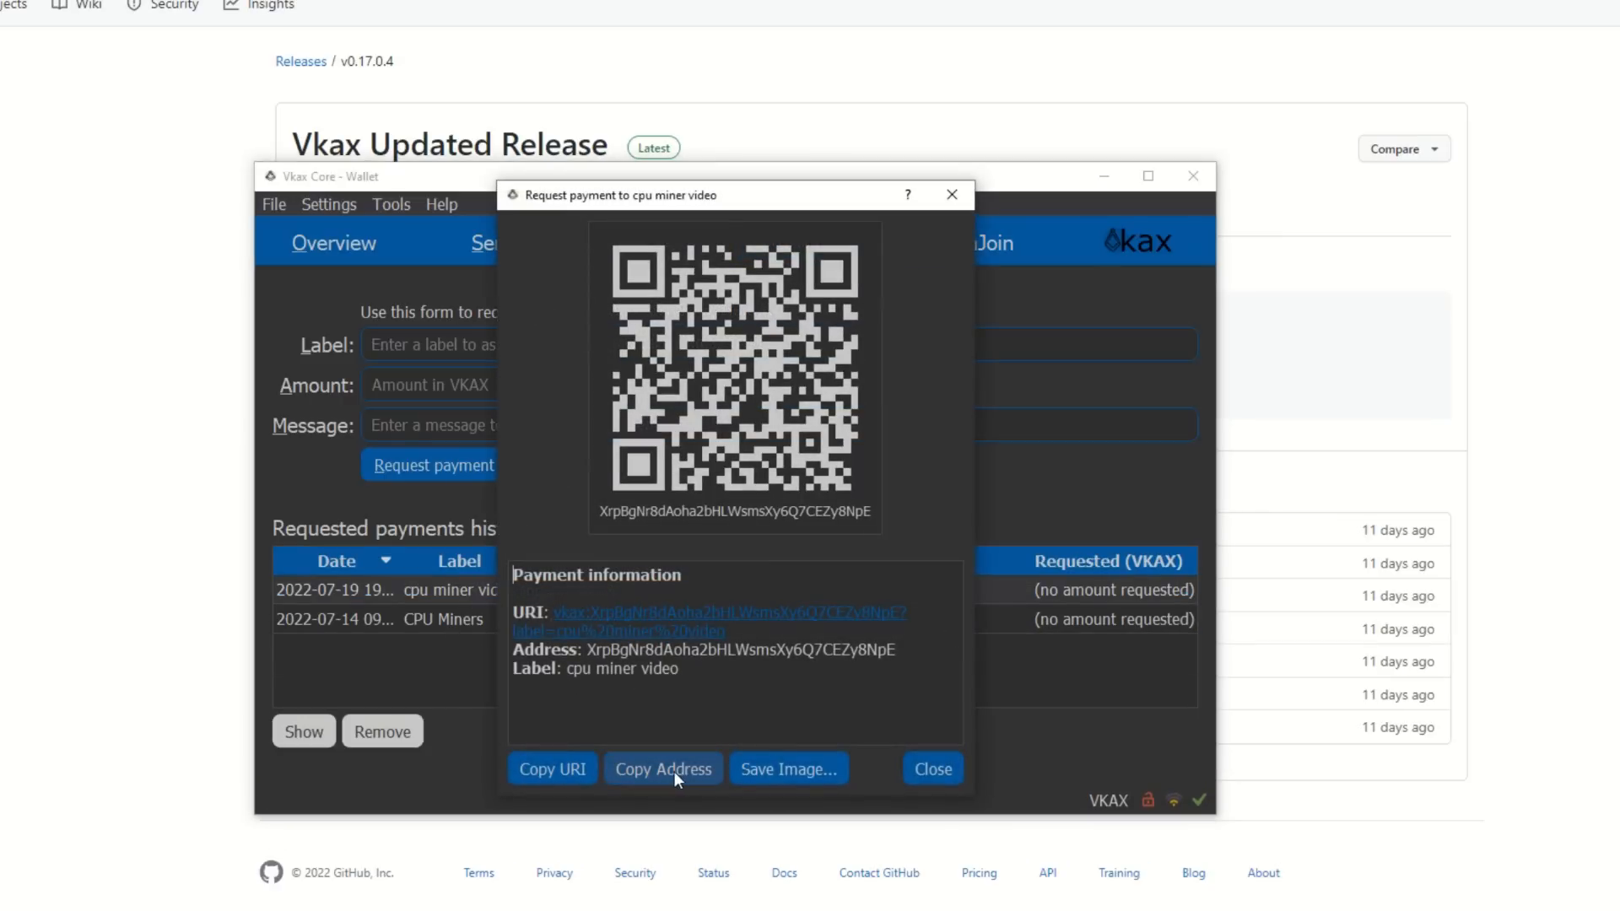
left_click(956, 775)
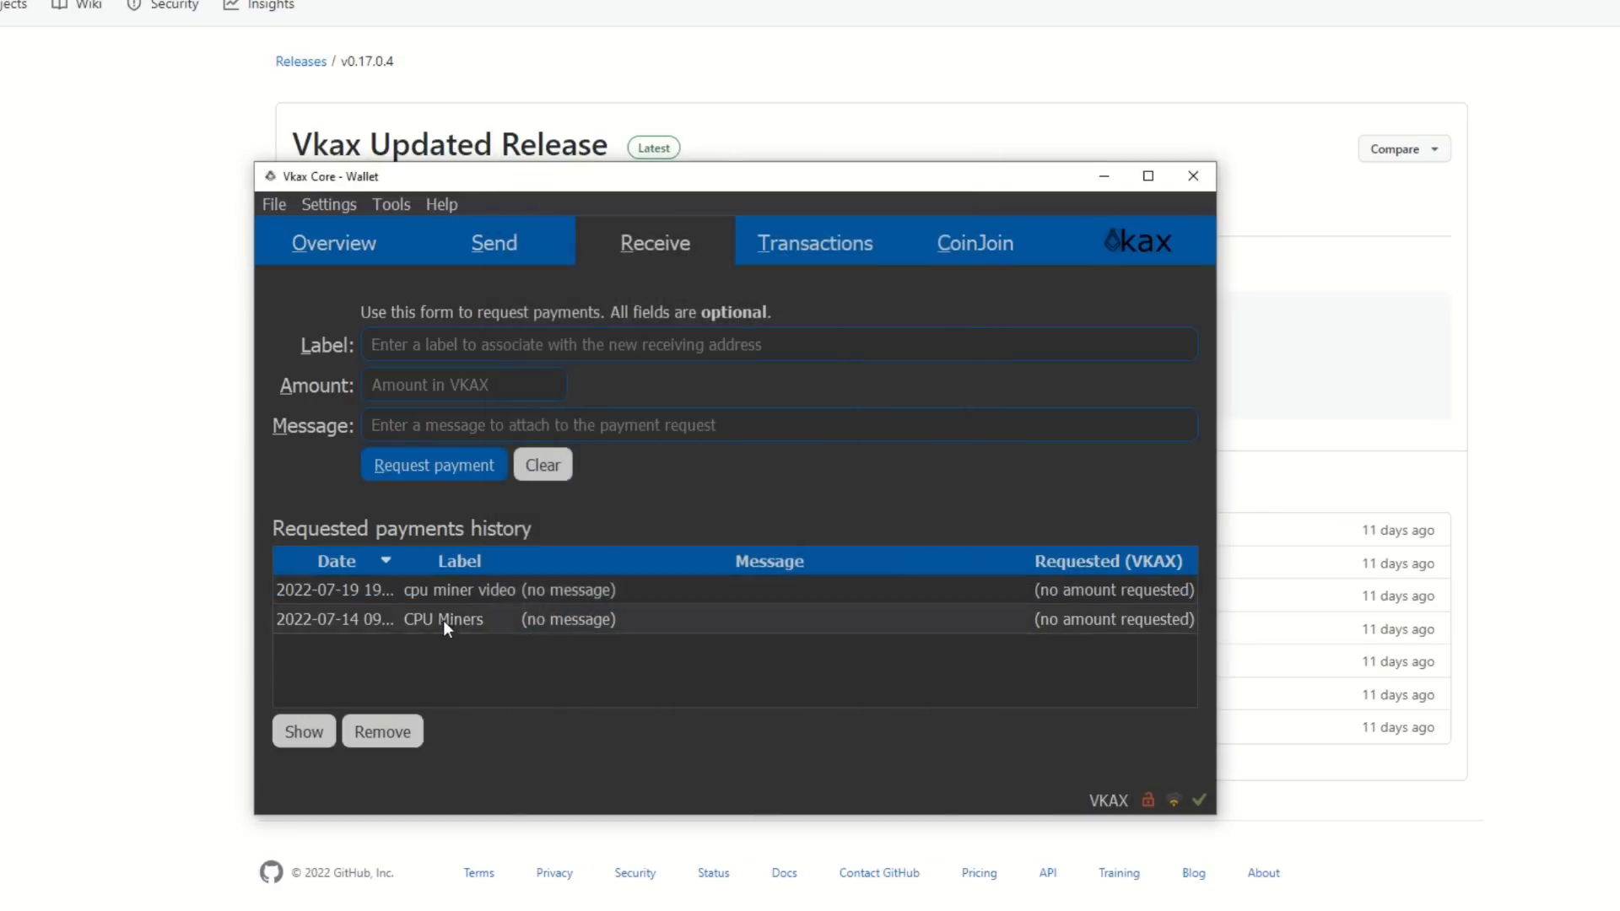
left_click(365, 739)
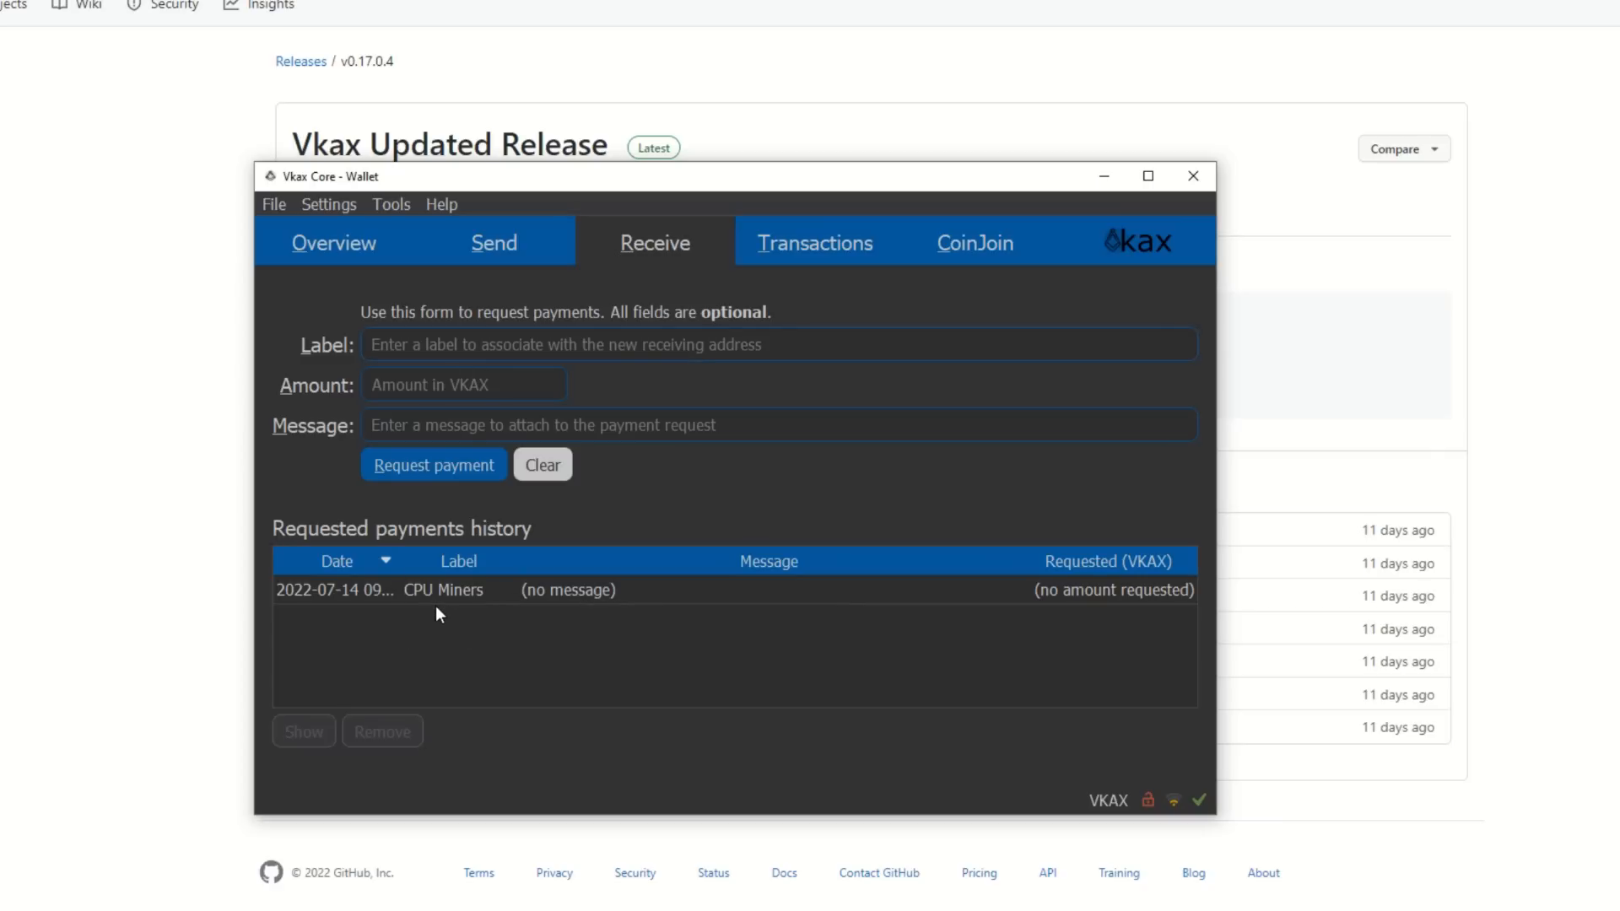
Open the existing CPU Miners payment request to view its receiving address, then close it
double_click(469, 588)
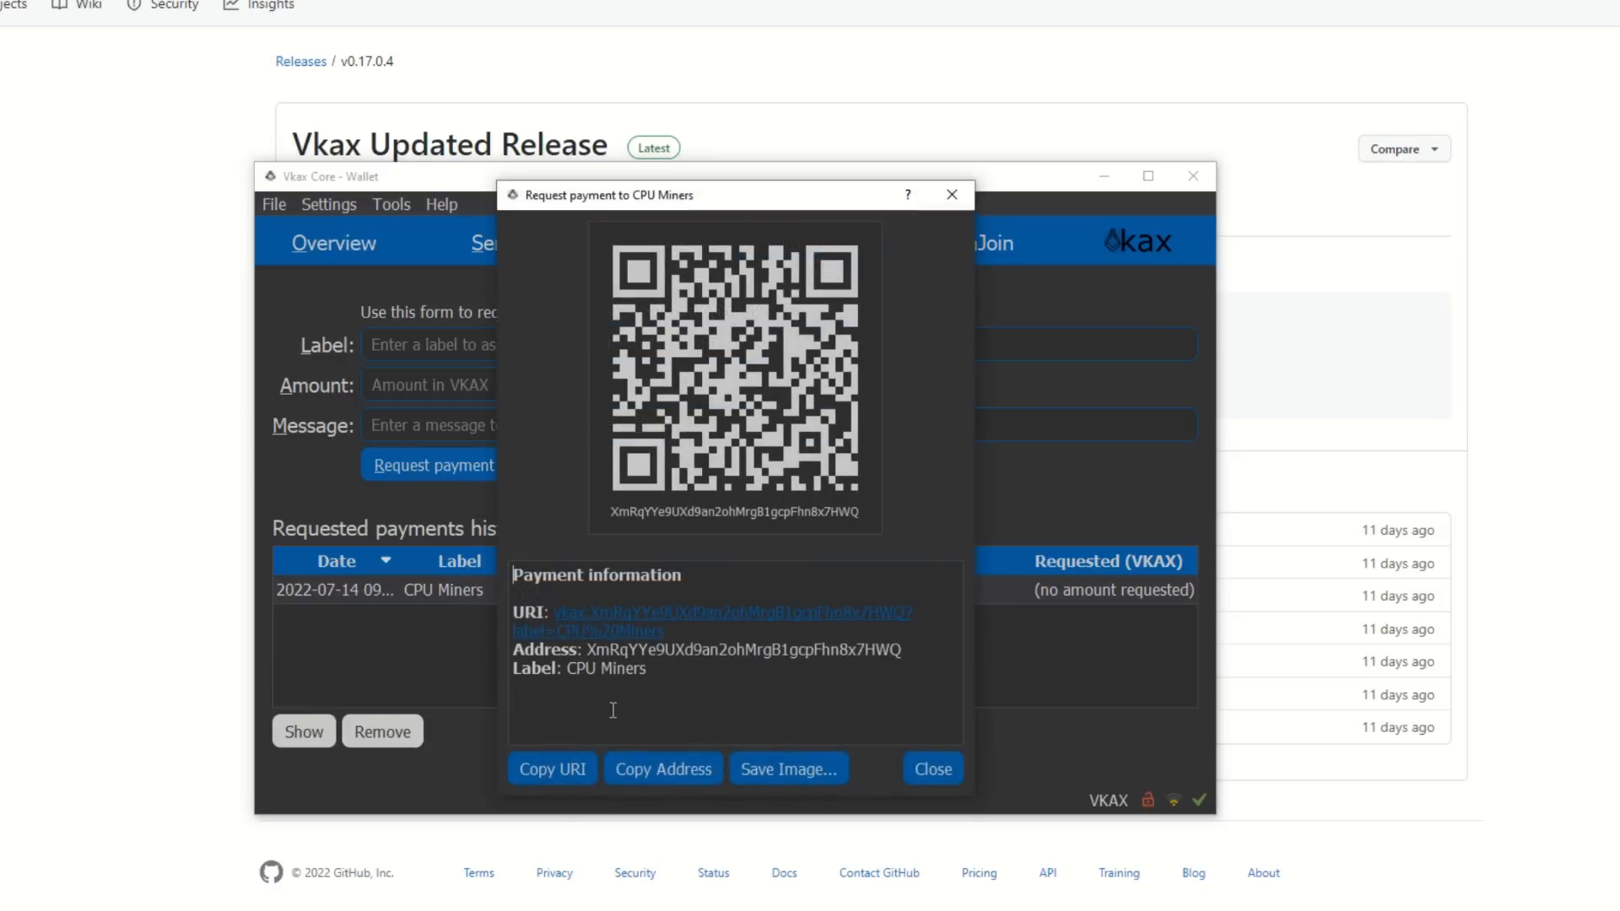
left_click(952, 769)
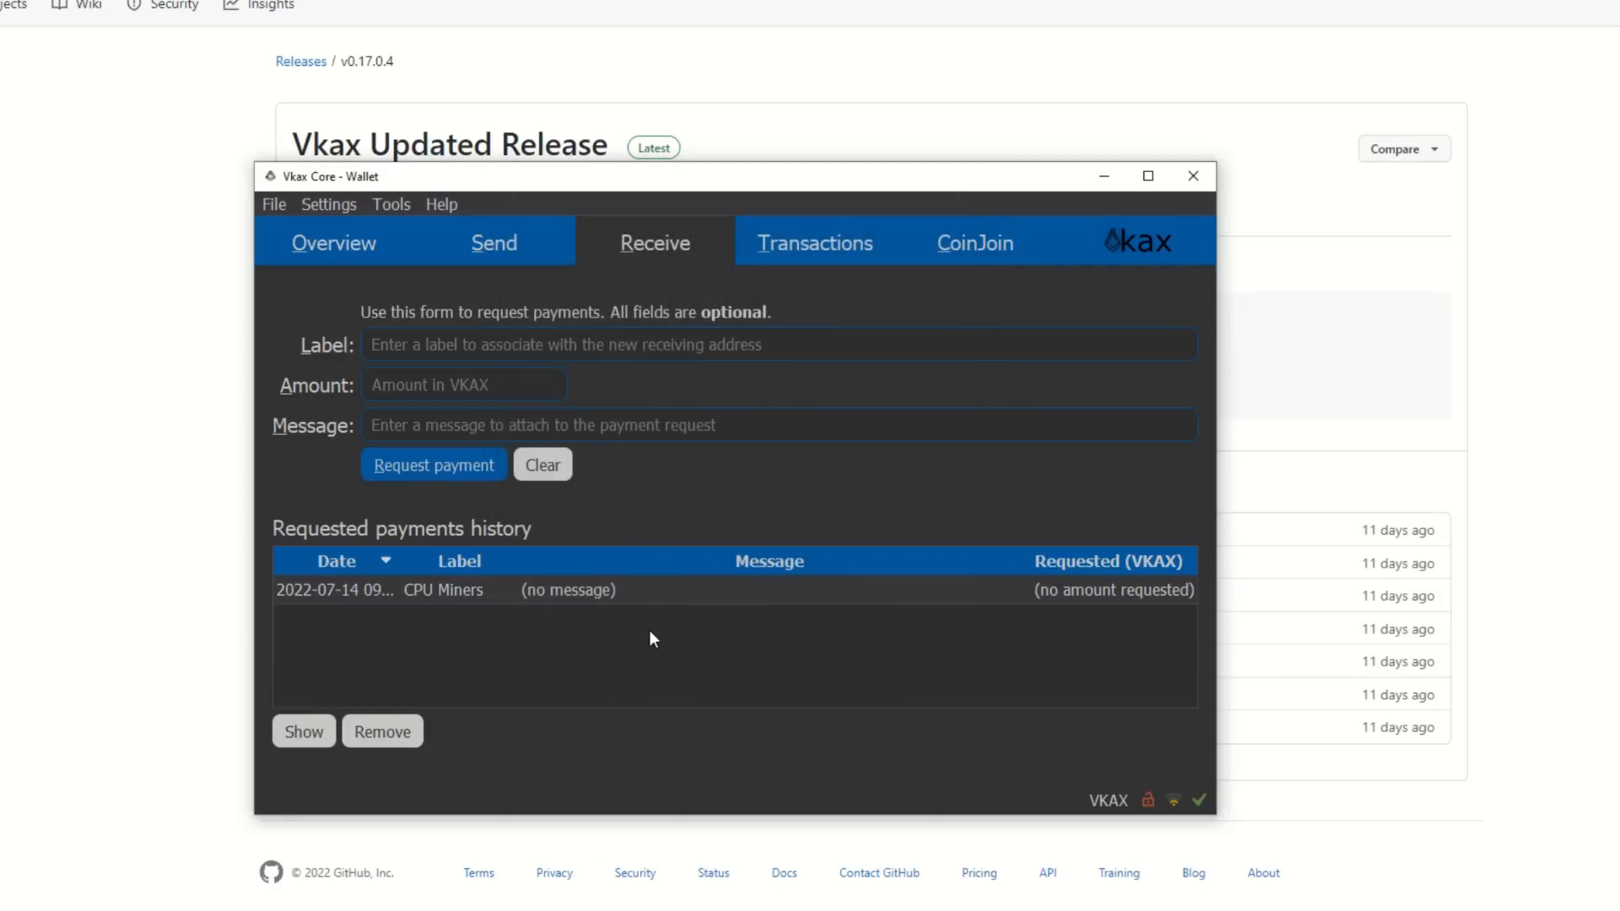
key("alt")
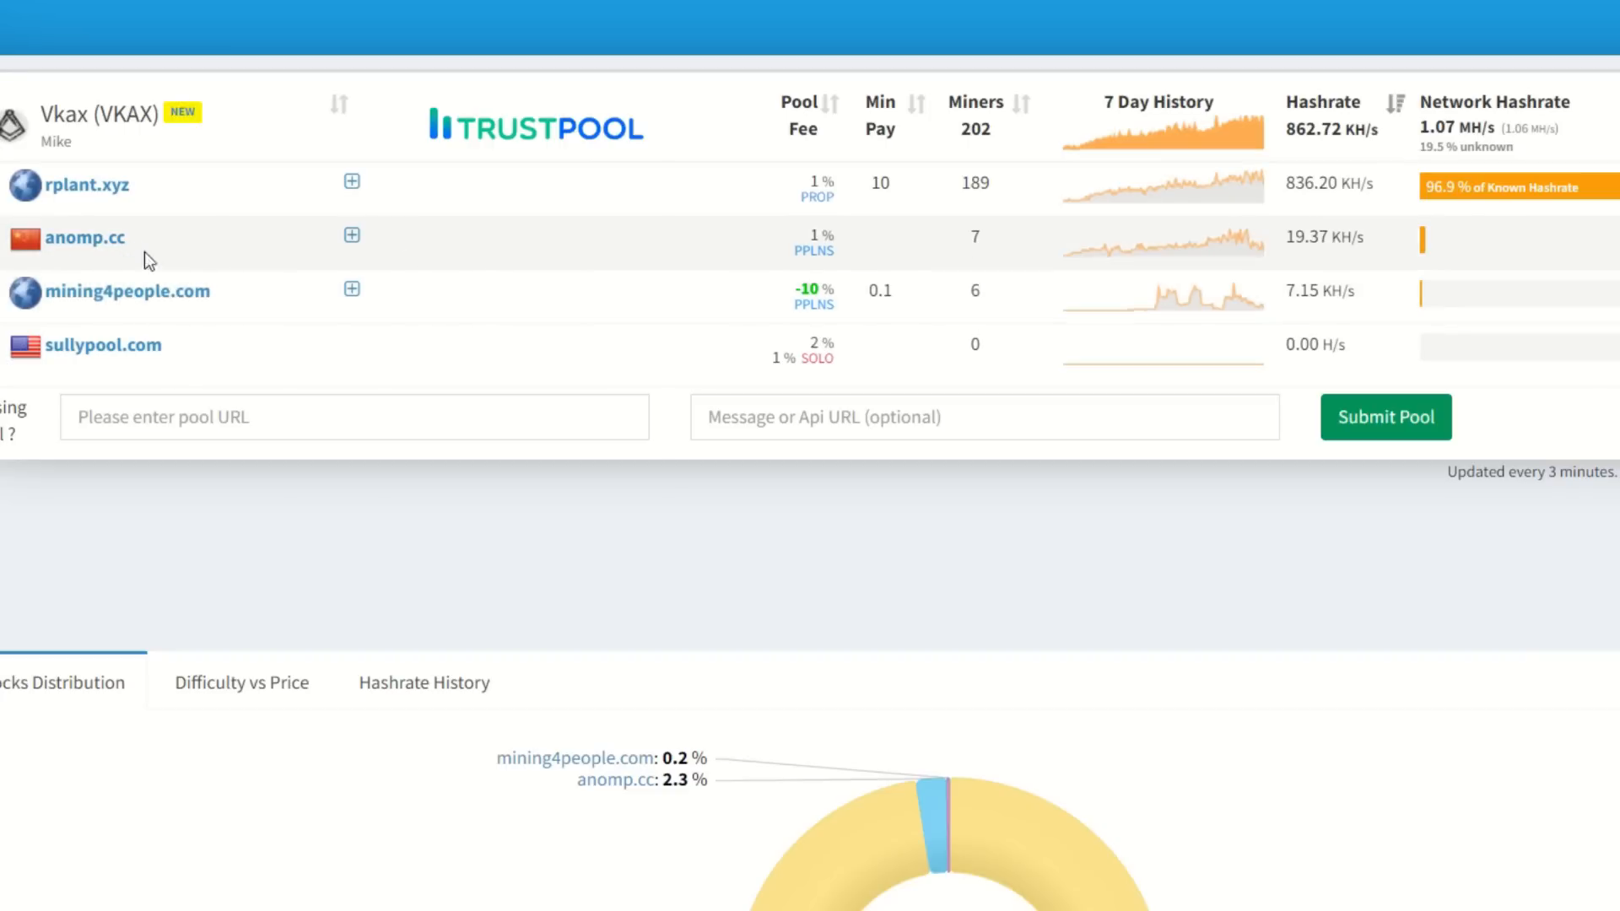
Open the miner-vkax batch file in Notepad to examine its mining command, then close it
mouse_move(91, 199)
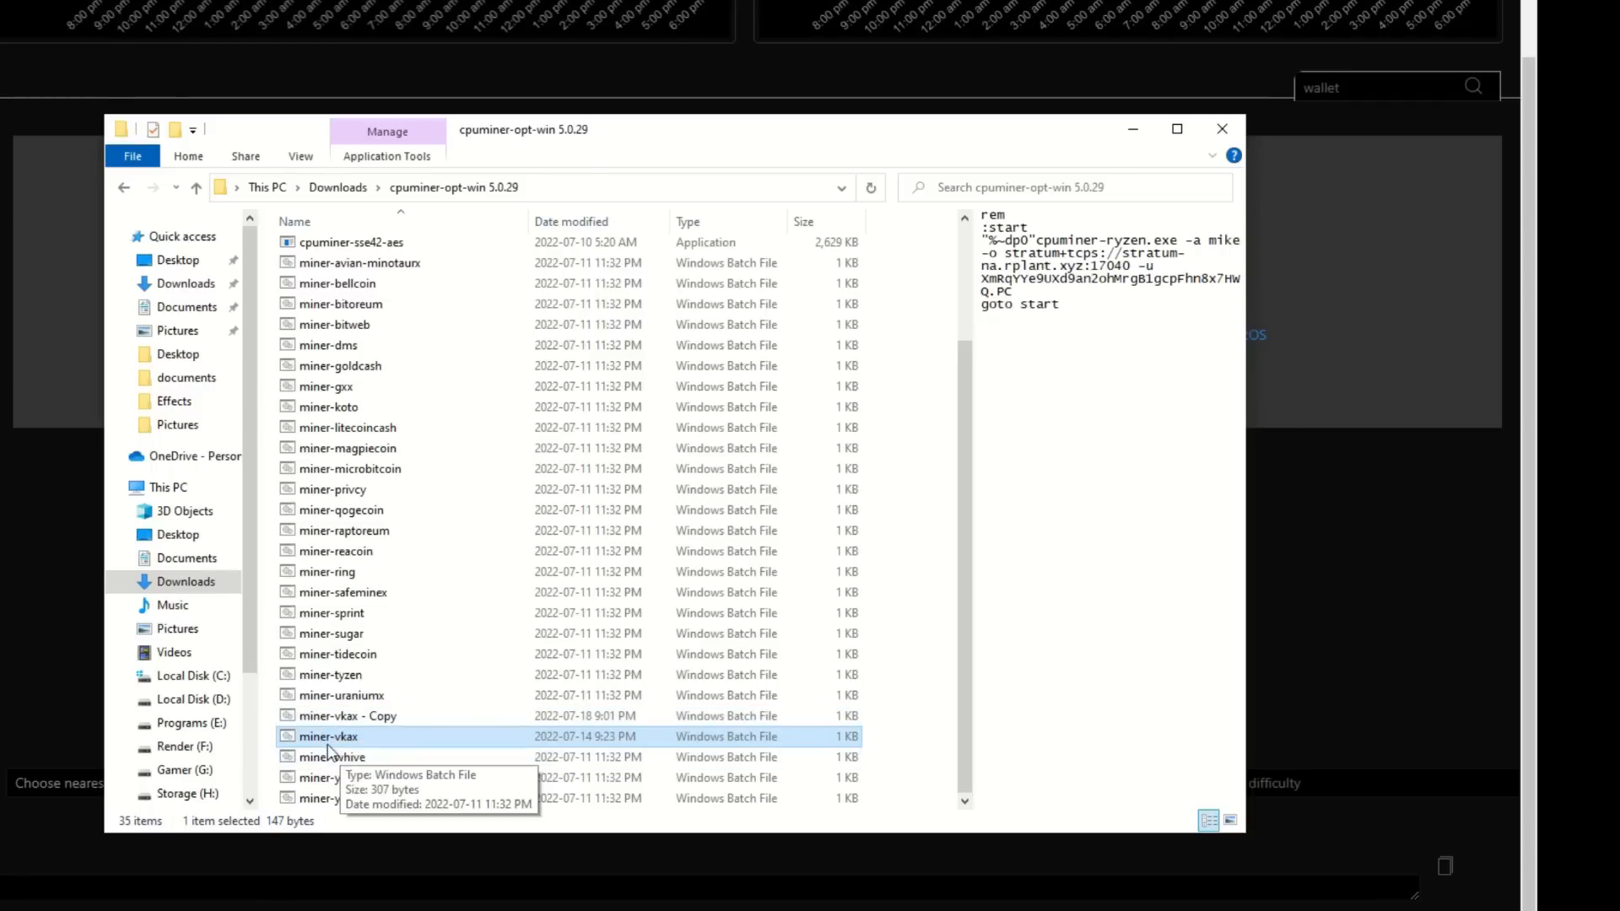
right_click(326, 739)
left_click(369, 300)
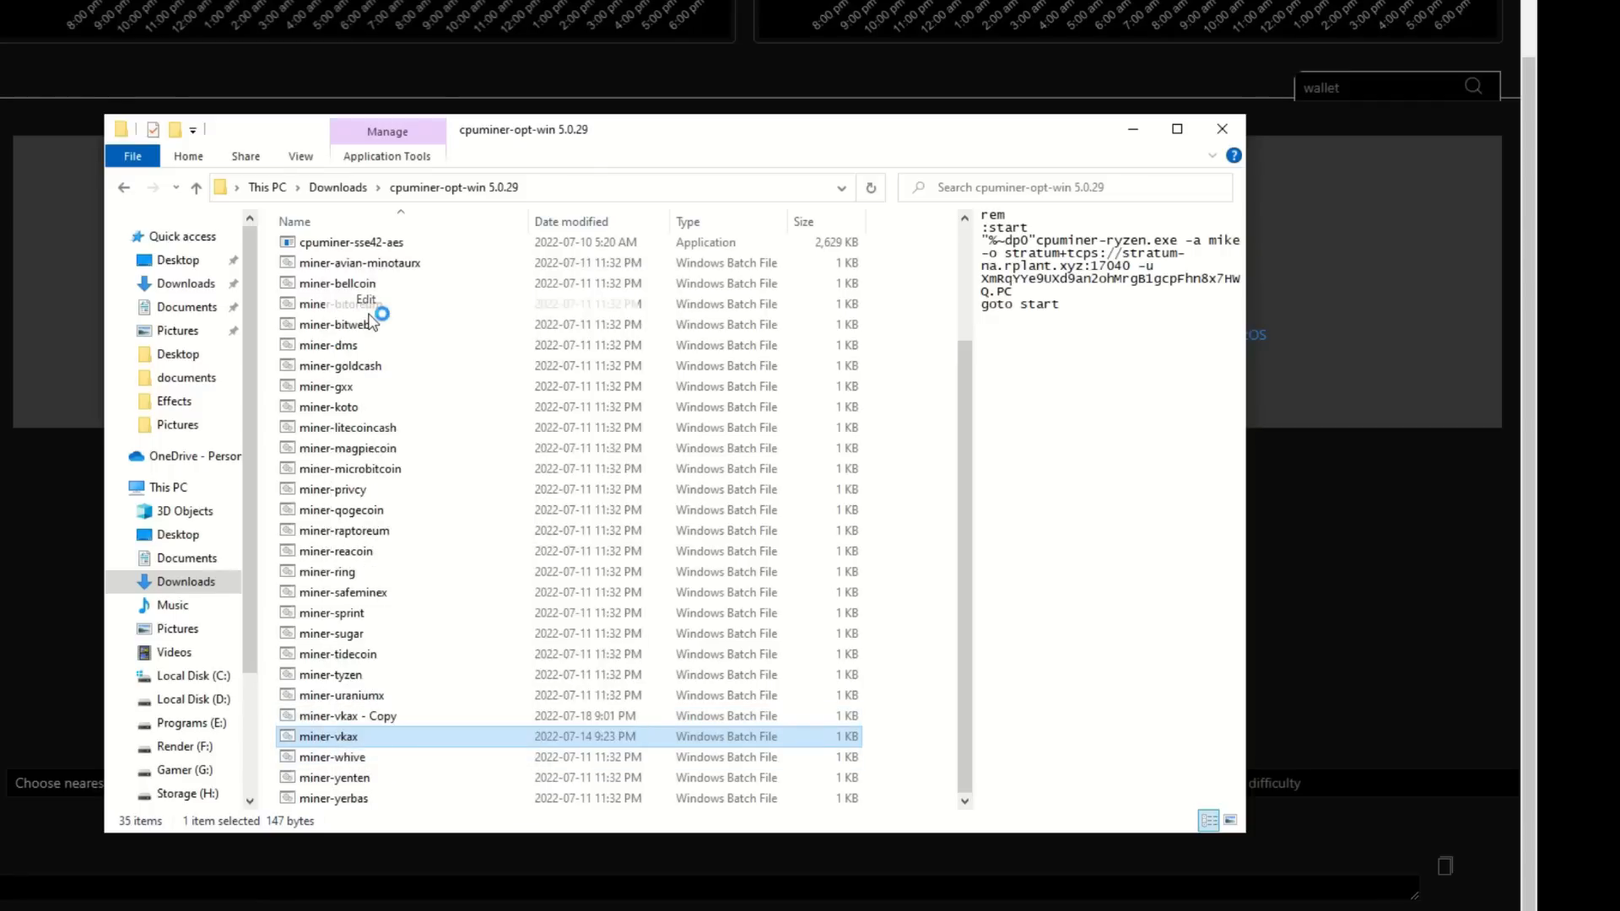
left_click_drag(377, 336, 384, 371)
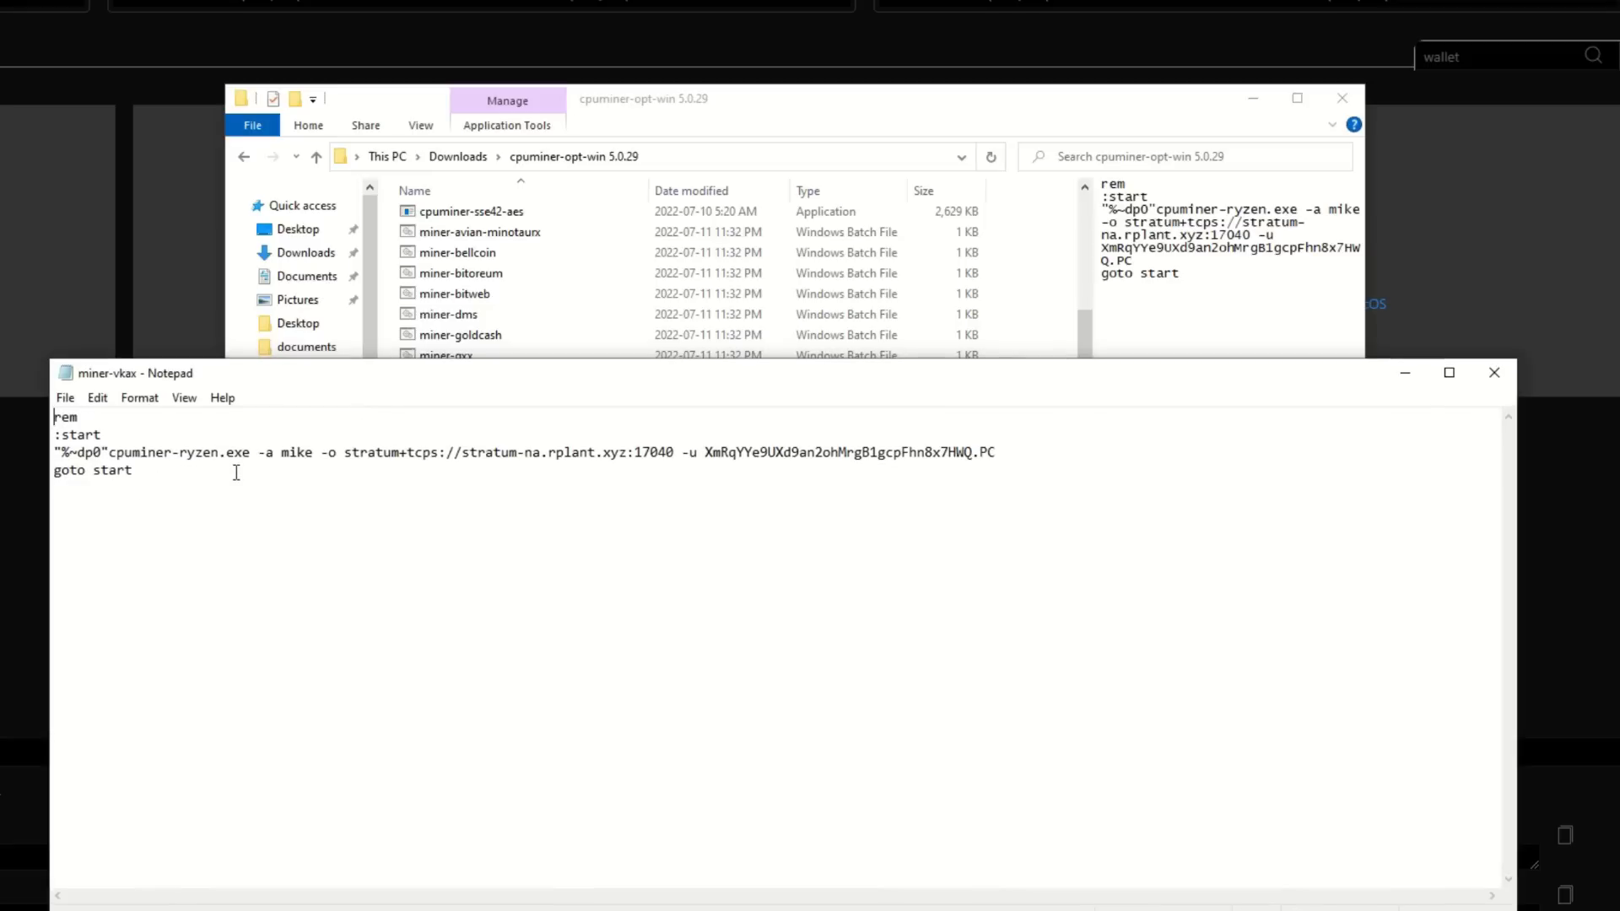
left_click(1402, 377)
Open the miner-uraniumx batch file in Notepad to compare its miner executable name, then close it
scroll(560, 517, "up", 3)
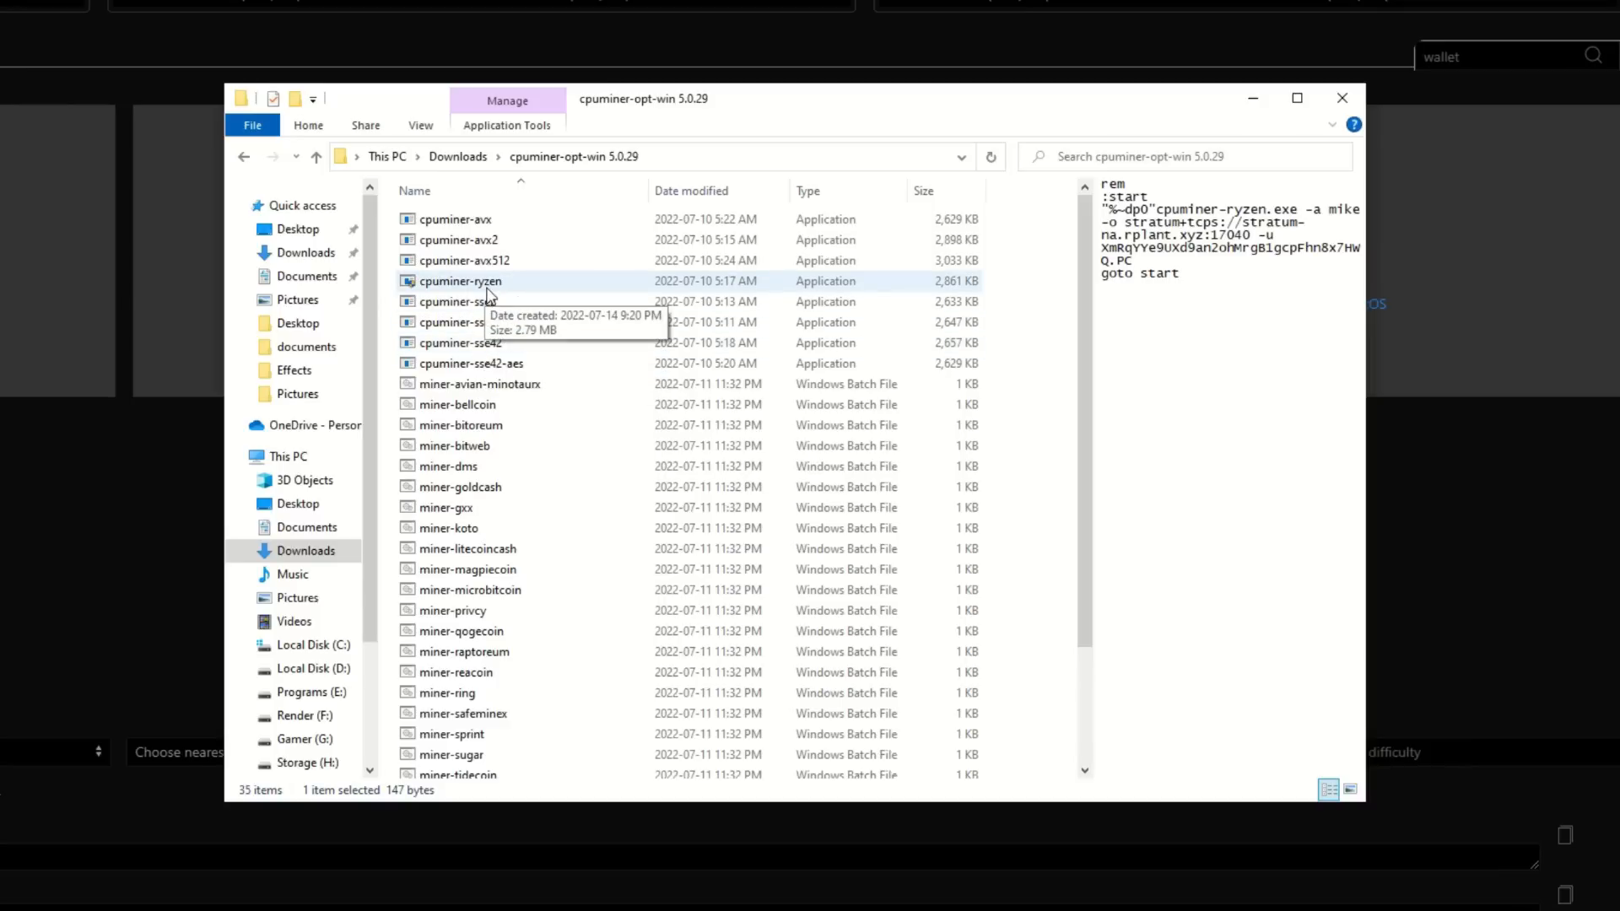
scroll(506, 499, "down", 3)
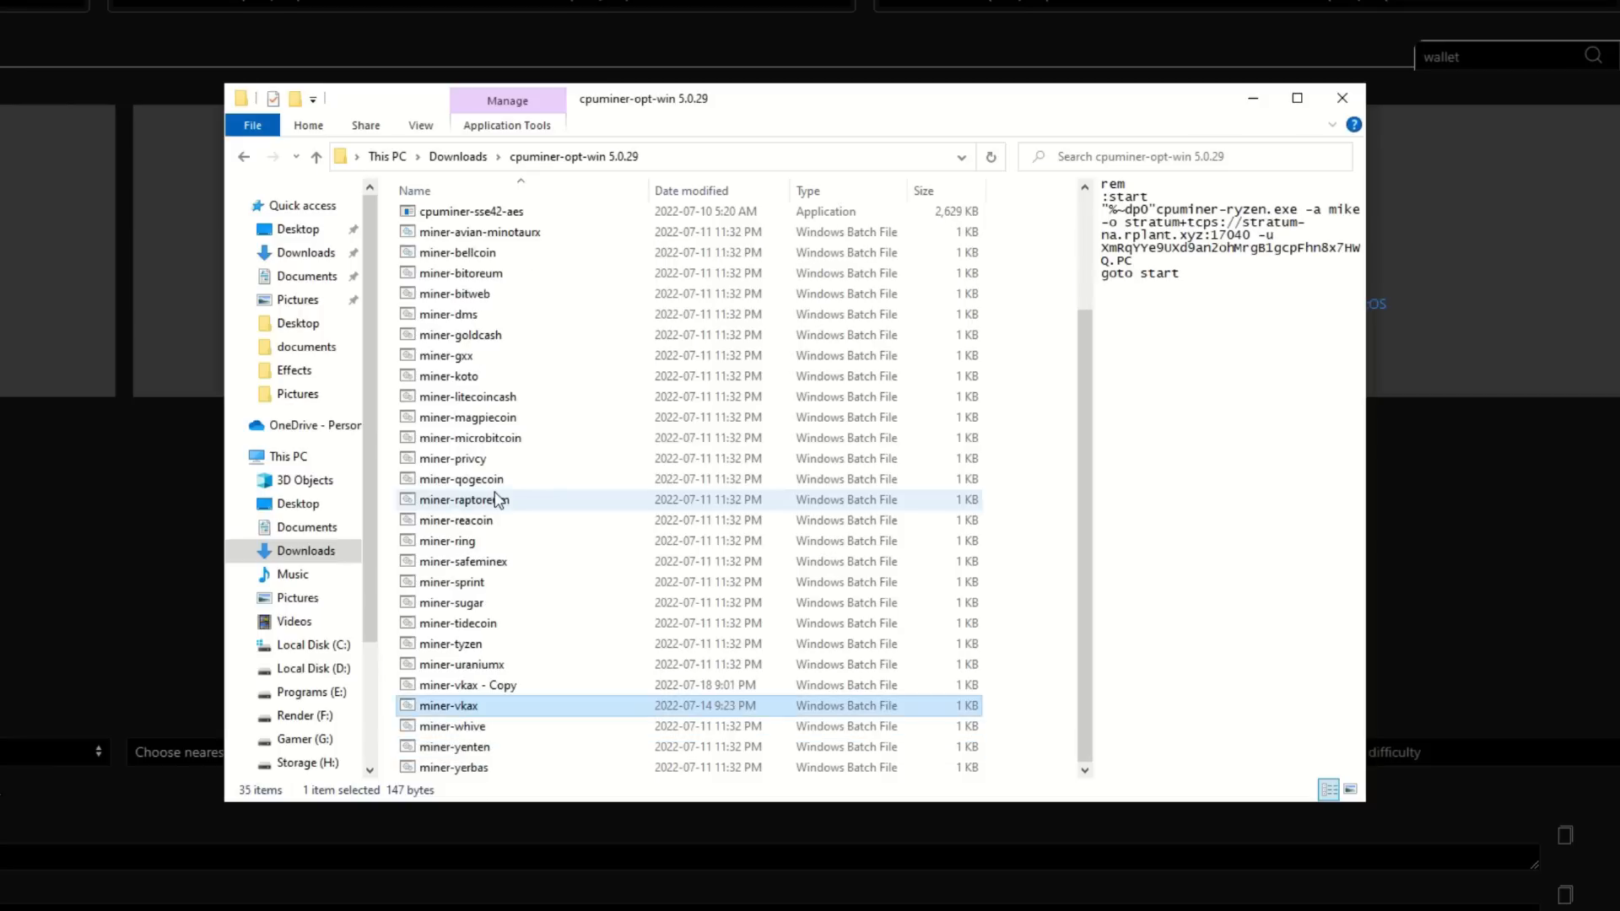
right_click(459, 666)
left_click(505, 220)
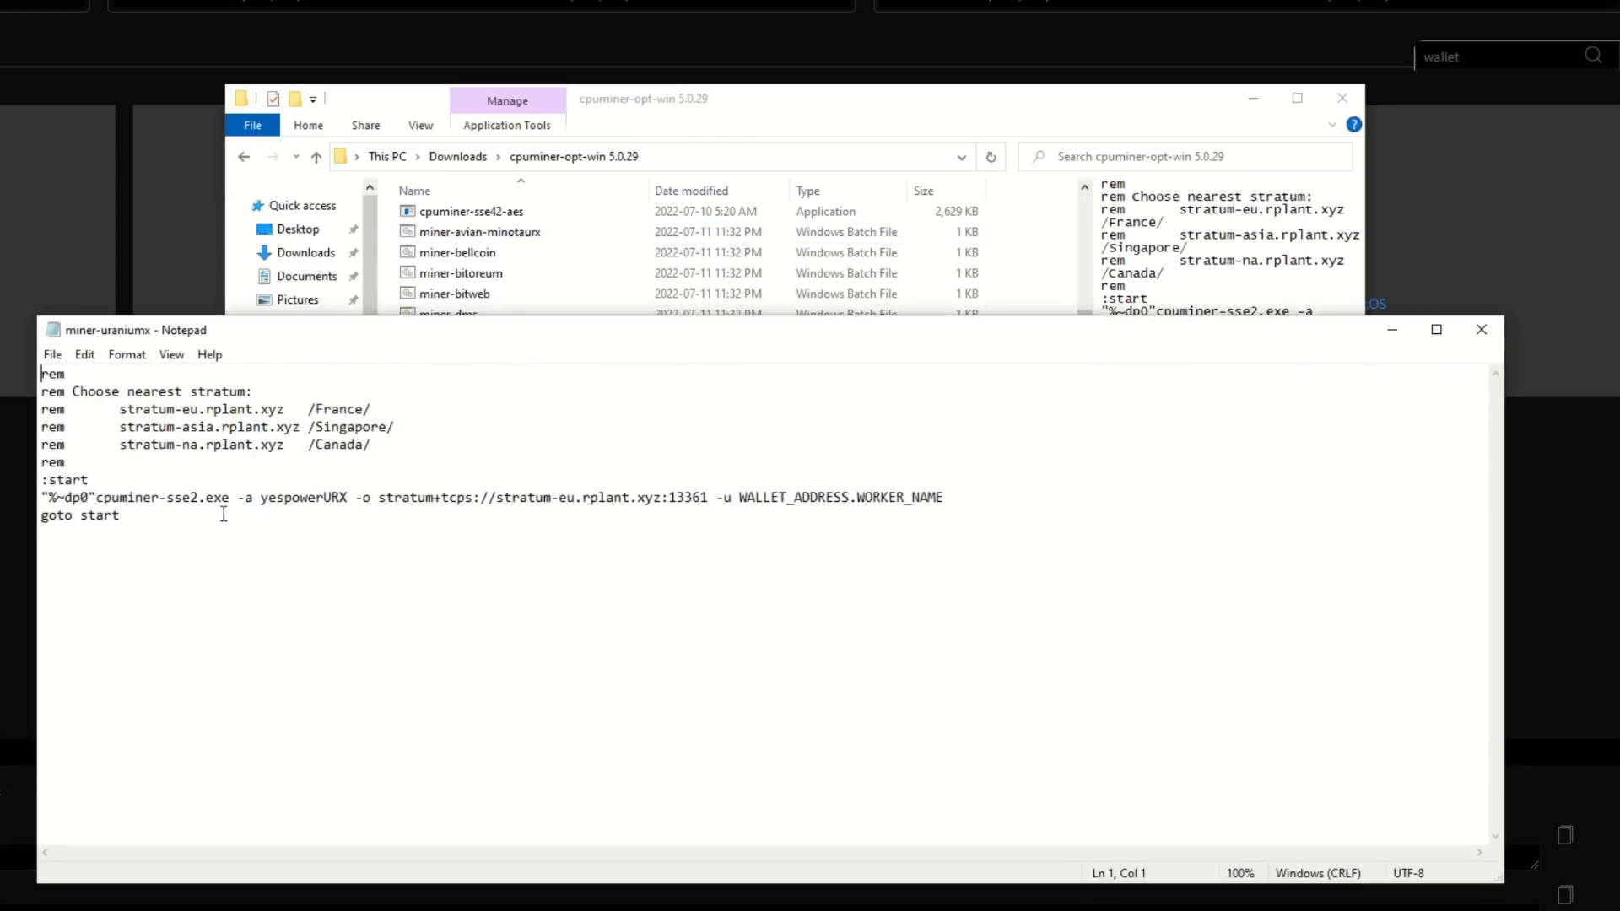
left_click_drag(234, 505, 166, 504)
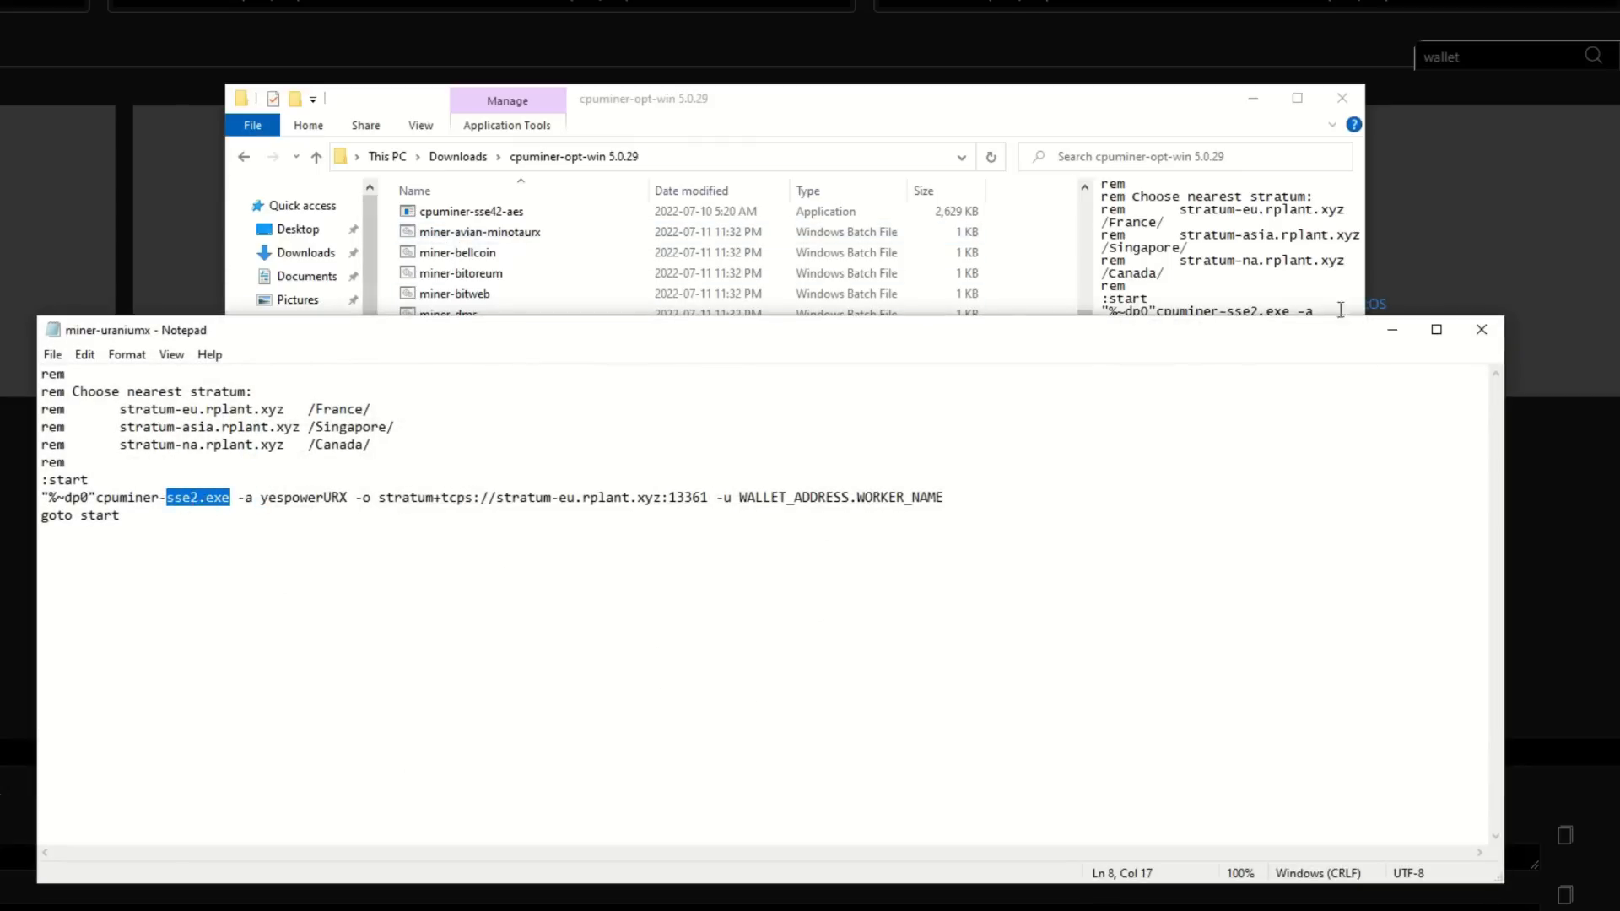
left_click(1482, 329)
Open the miner-vkax batch file in Notepad again and enlarge the Notepad window
left_click(456, 705)
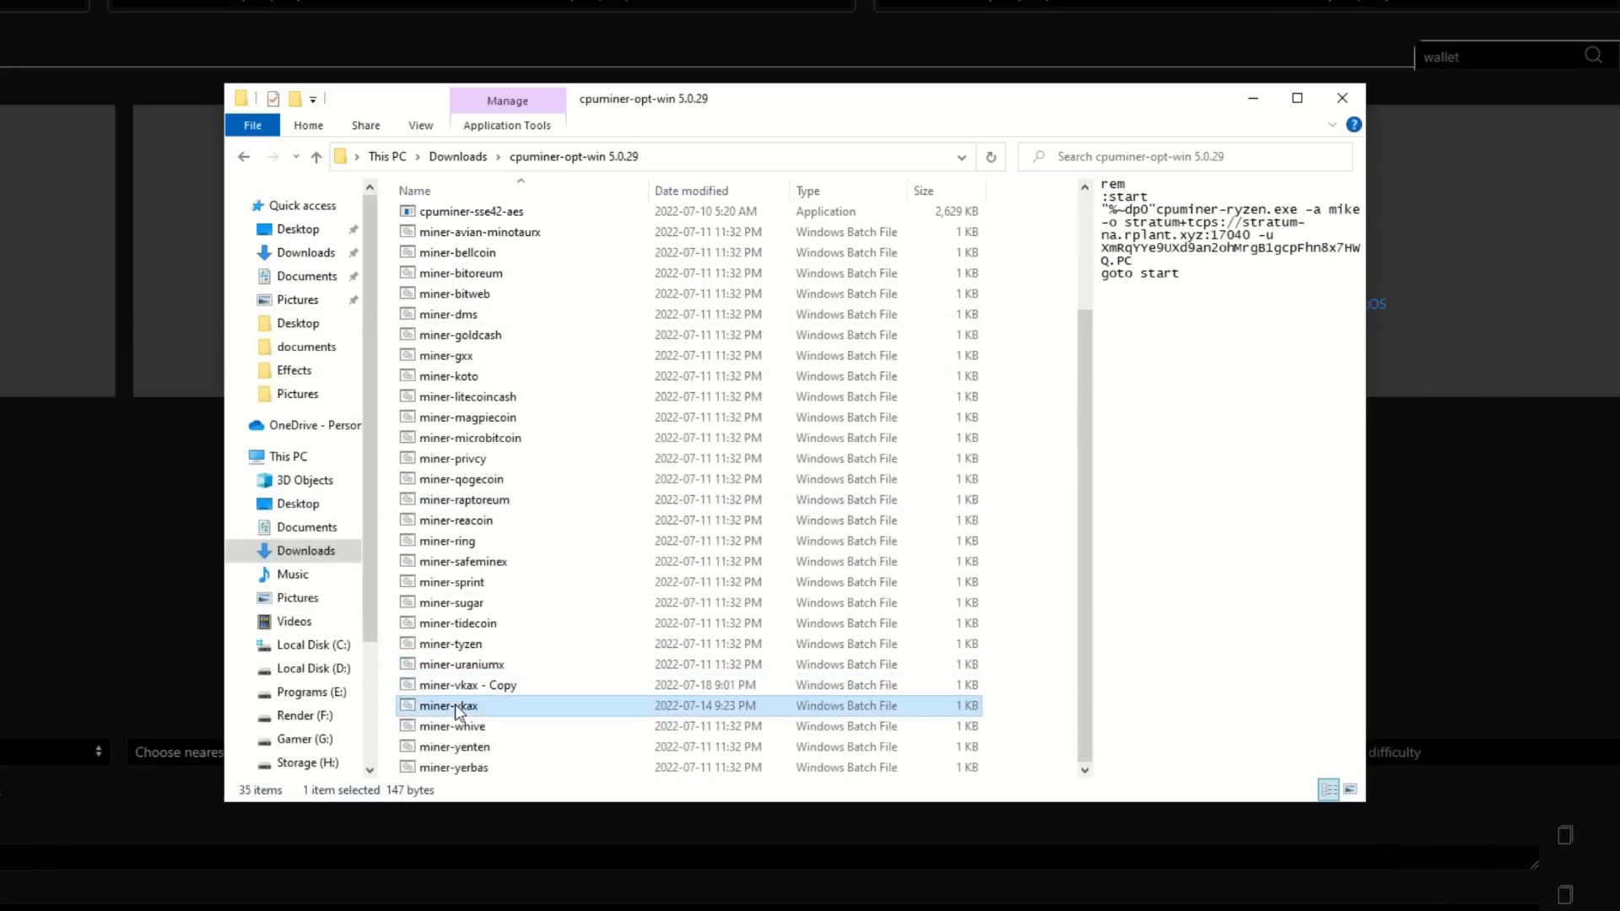
right_click(456, 705)
left_click(499, 266)
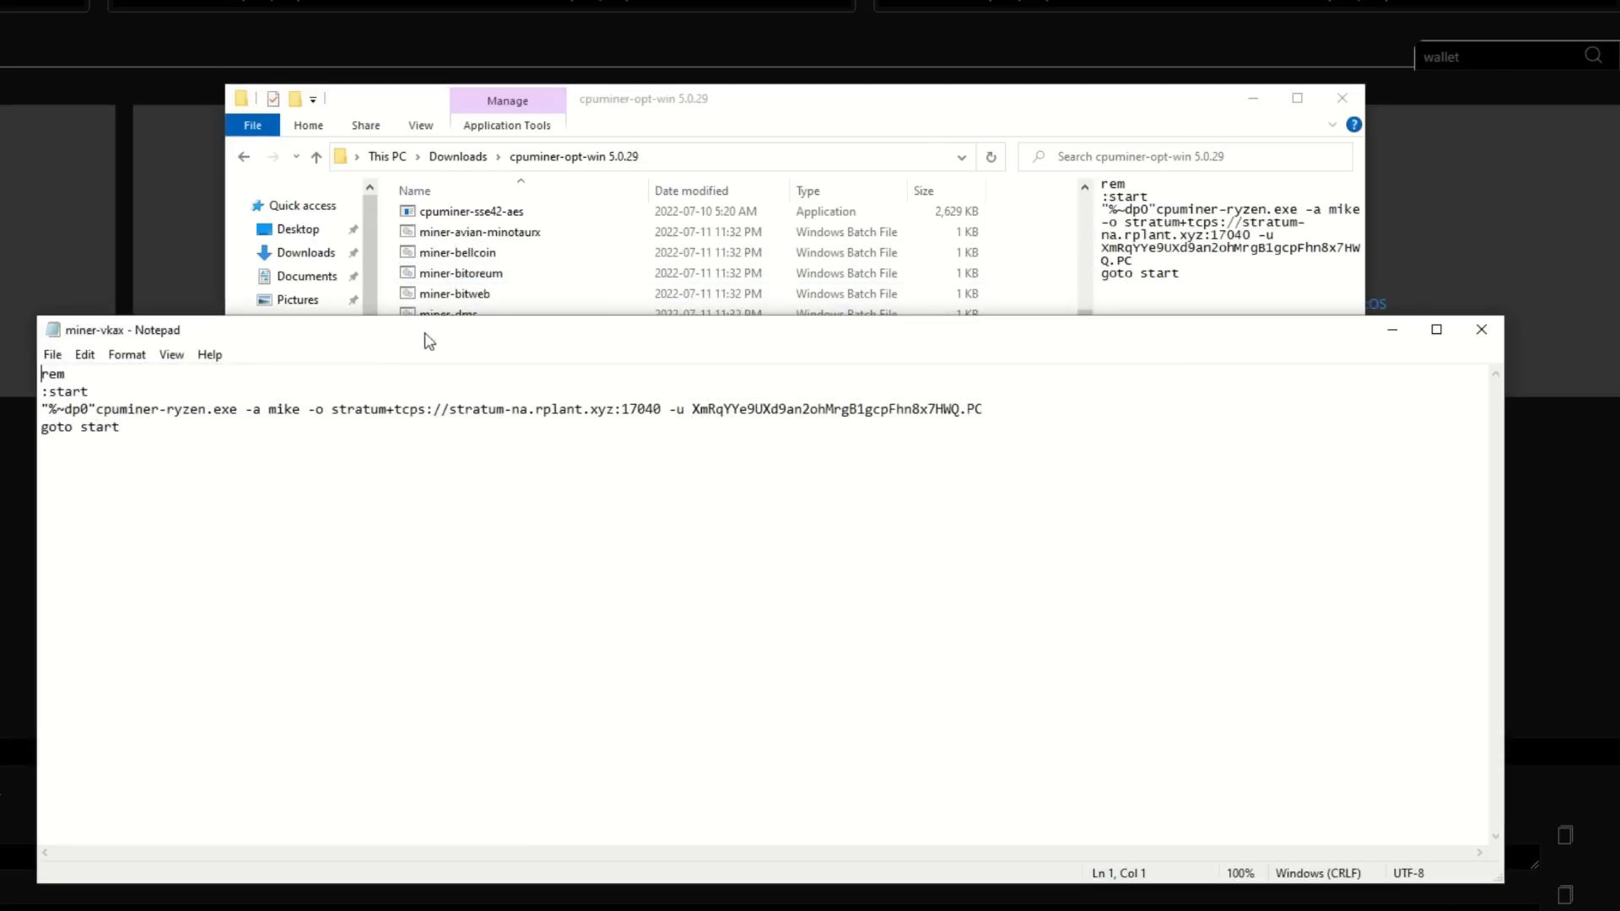
left_click_drag(546, 388, 605, 503)
scroll(566, 403, "up", 3)
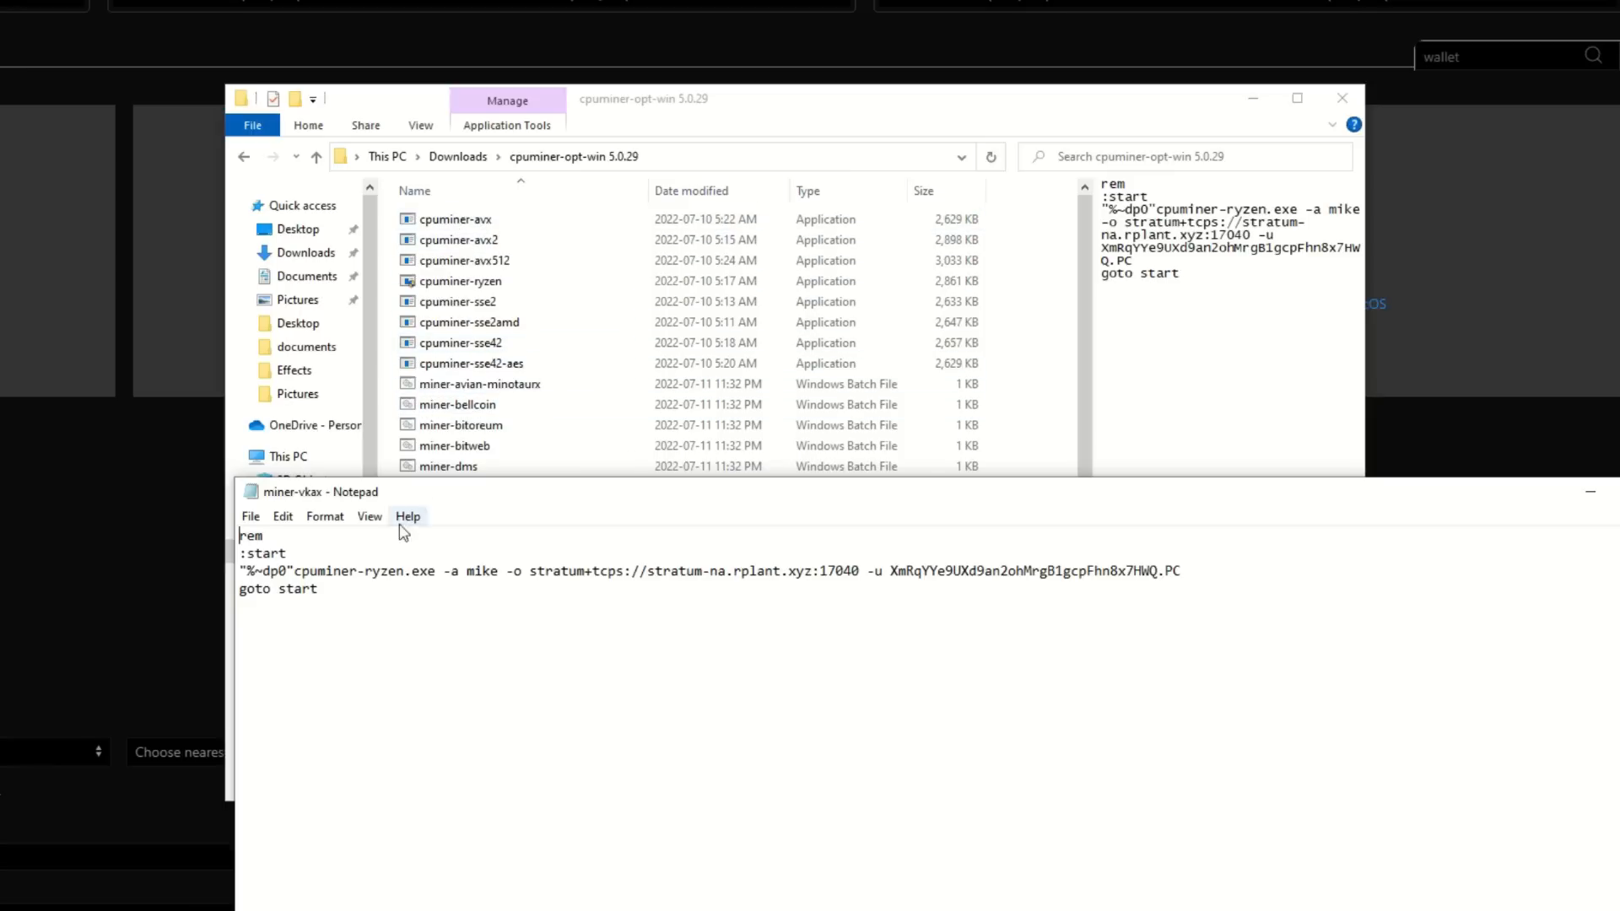
Try changing the miner executable in the command line to an avx variant
key("BackSpace")
key("BackSpace")
key("BackSpace")
key("BackSpace")
key("BackSpace")
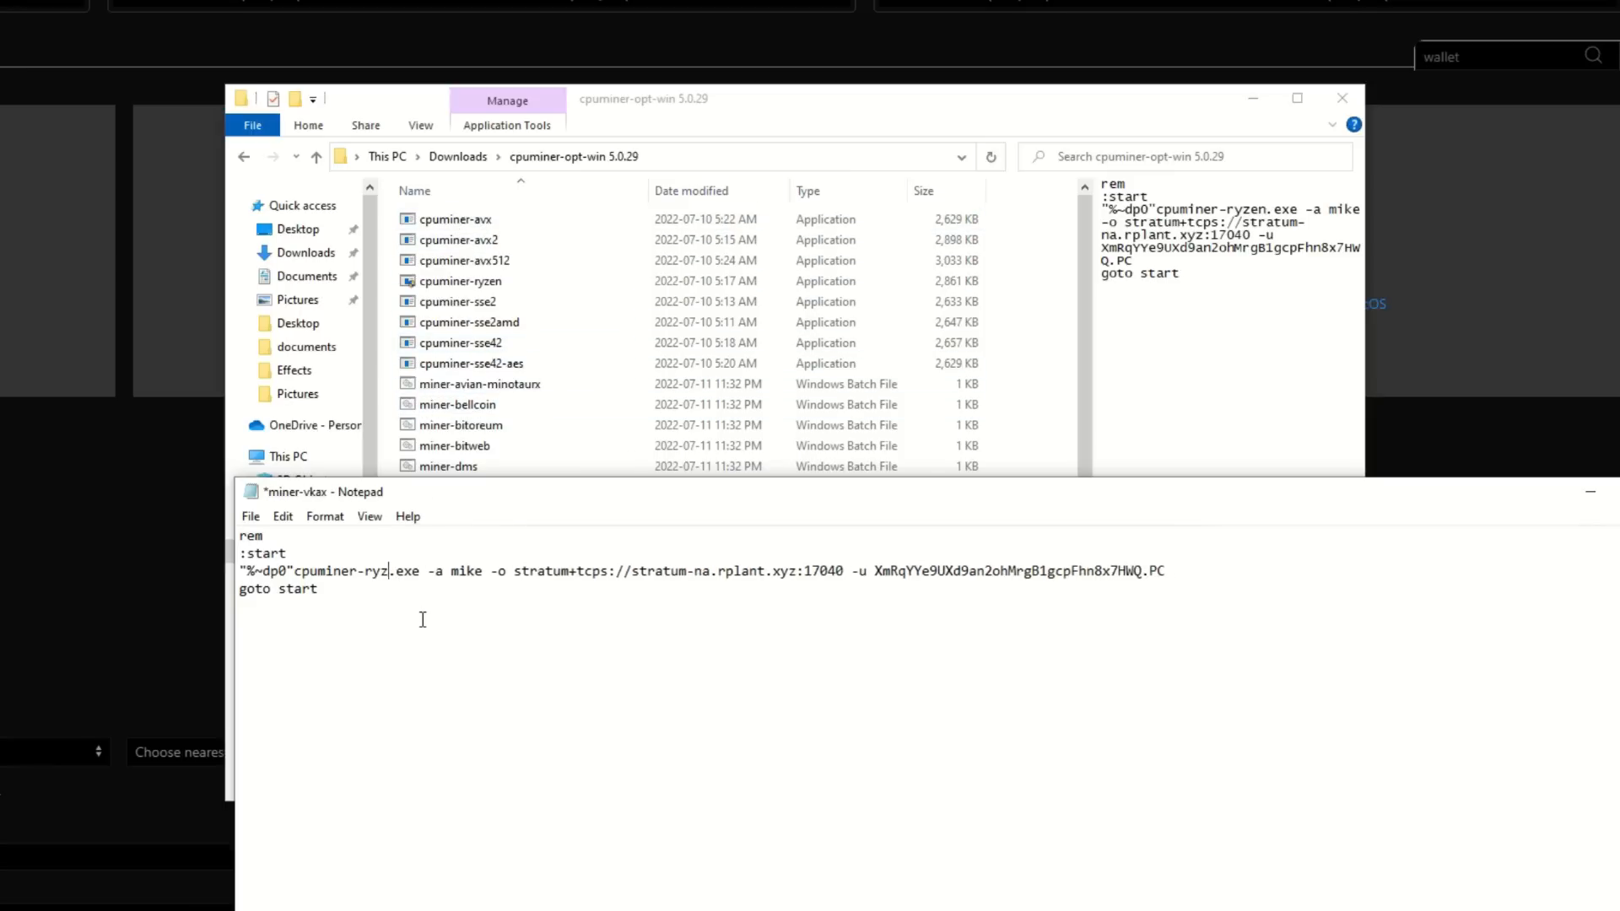
type("avx")
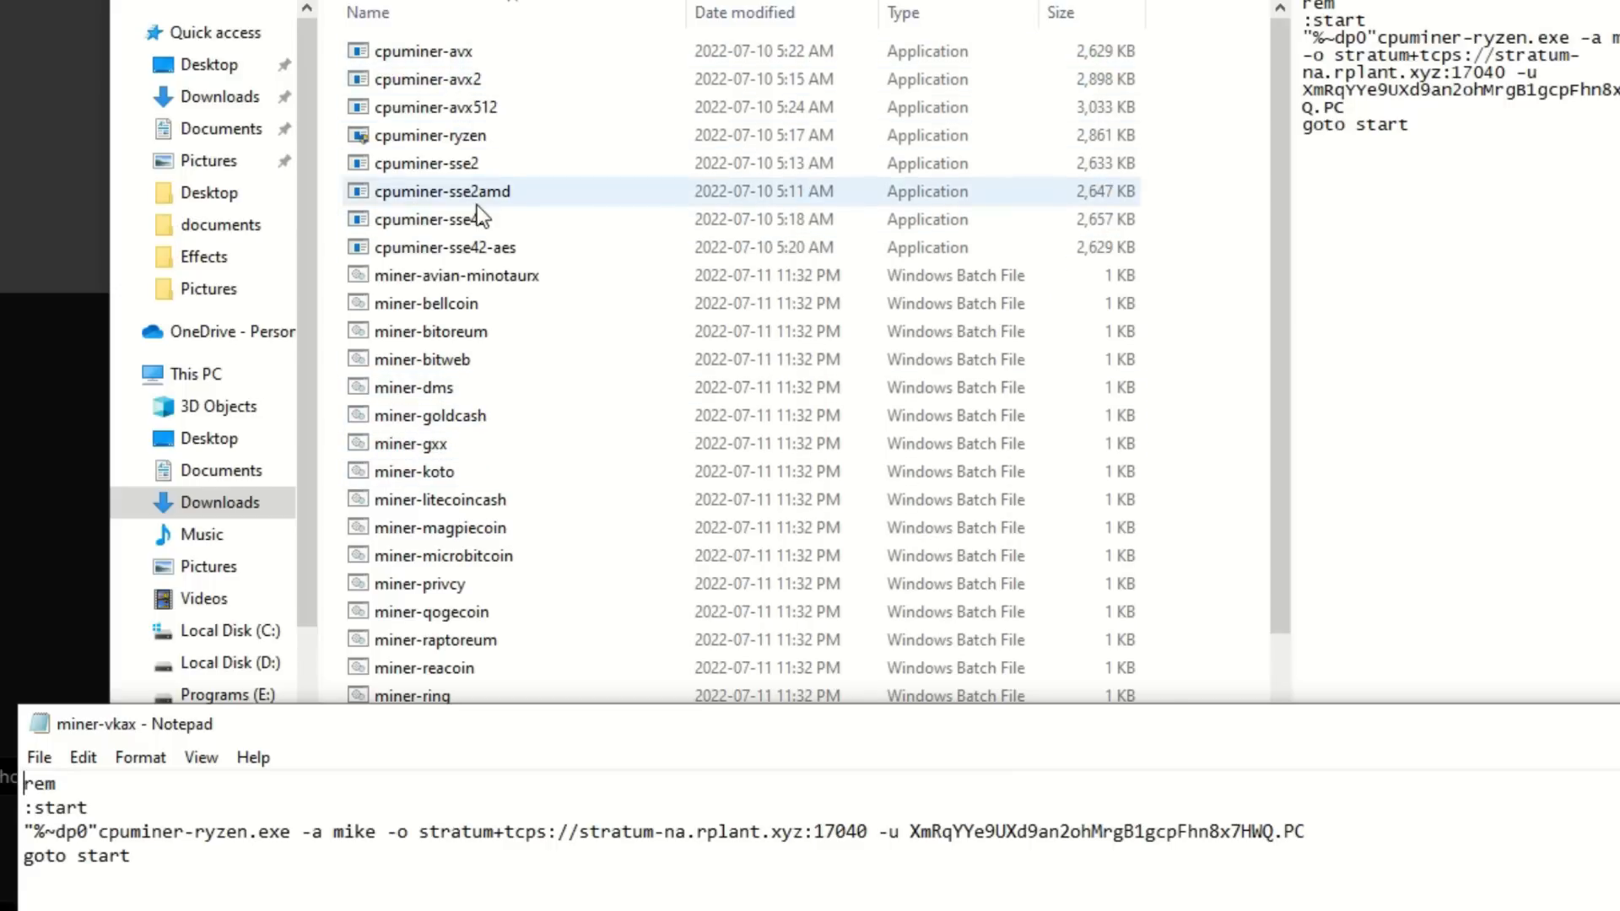
Open cpuminer-ryzen's properties, review its Compatibility settings, cancel, and switch back to Notepad
left_click(427, 139)
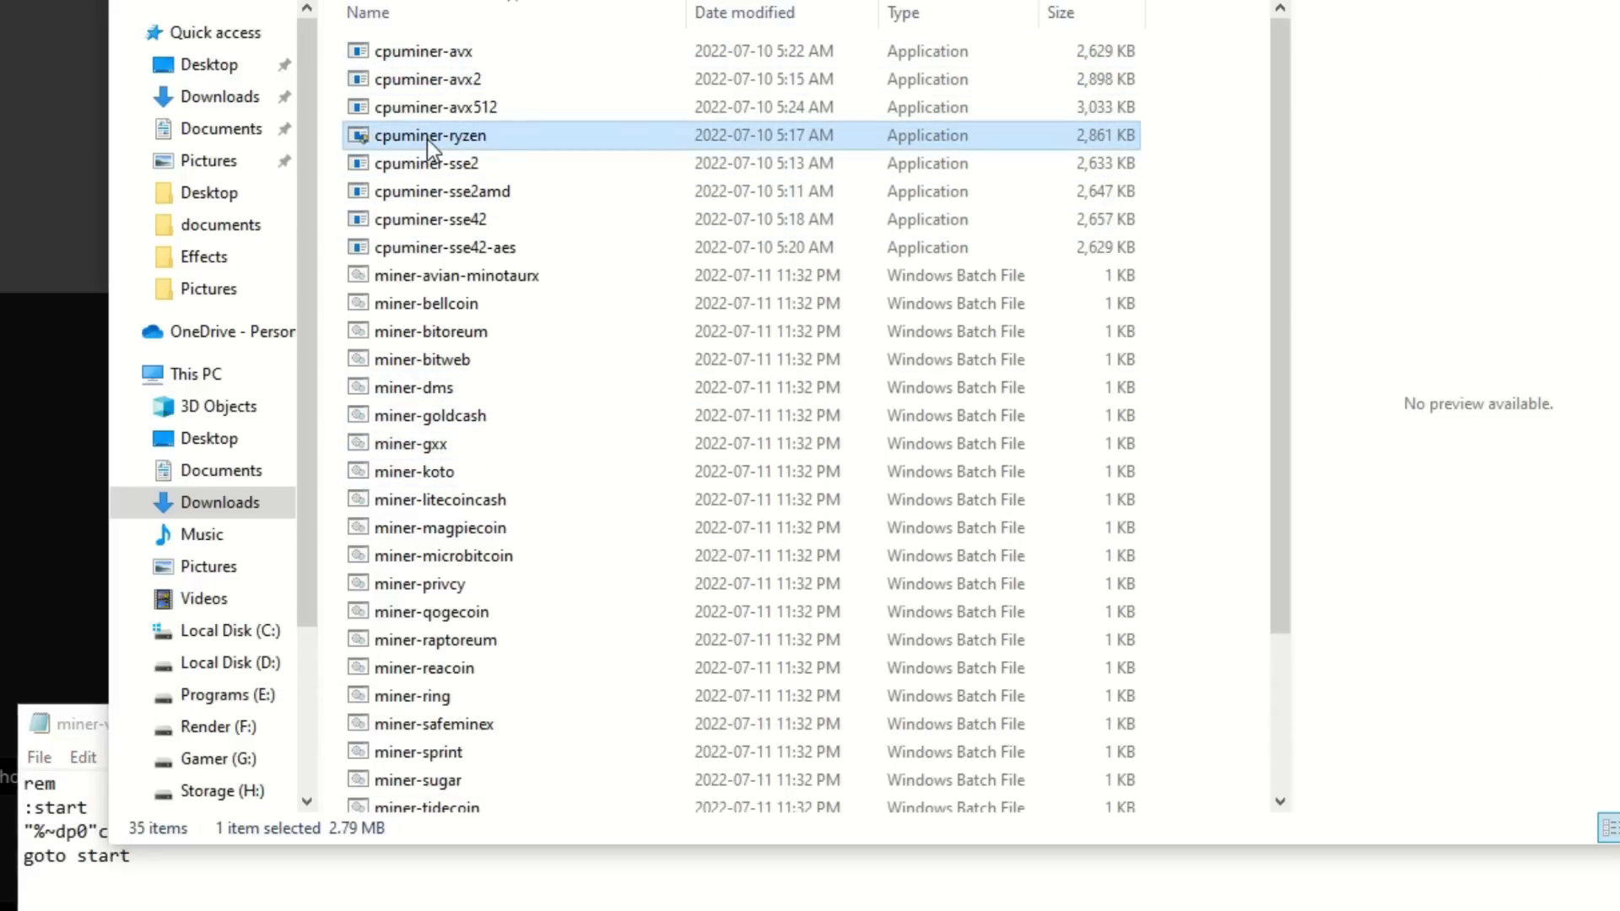
right_click(427, 139)
left_click(518, 793)
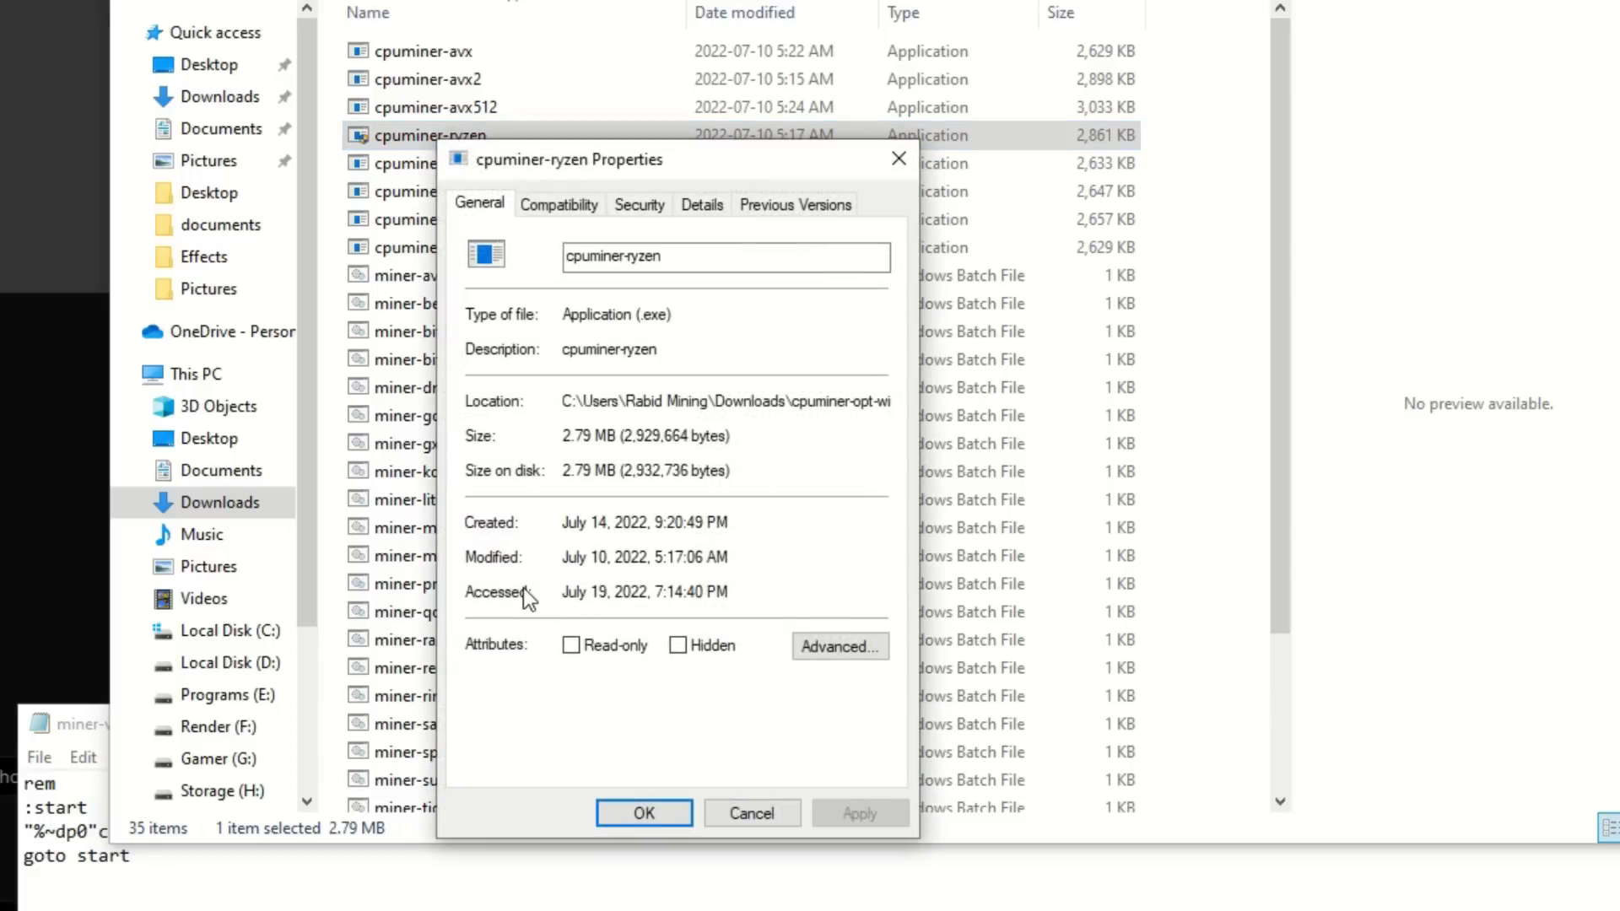
left_click(567, 205)
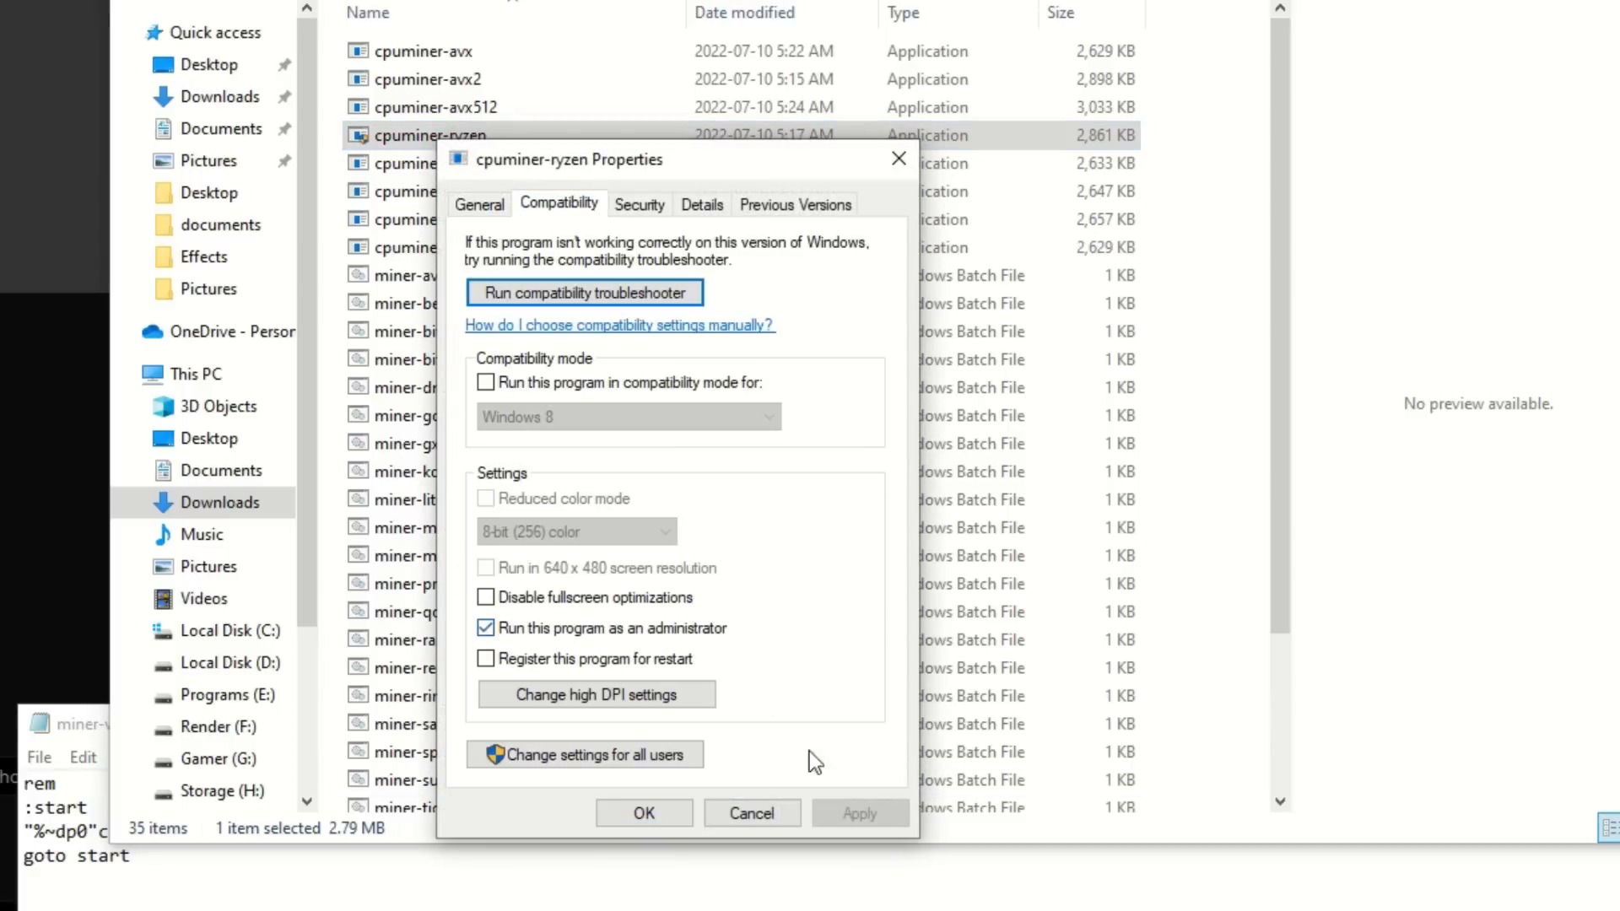
left_click(751, 814)
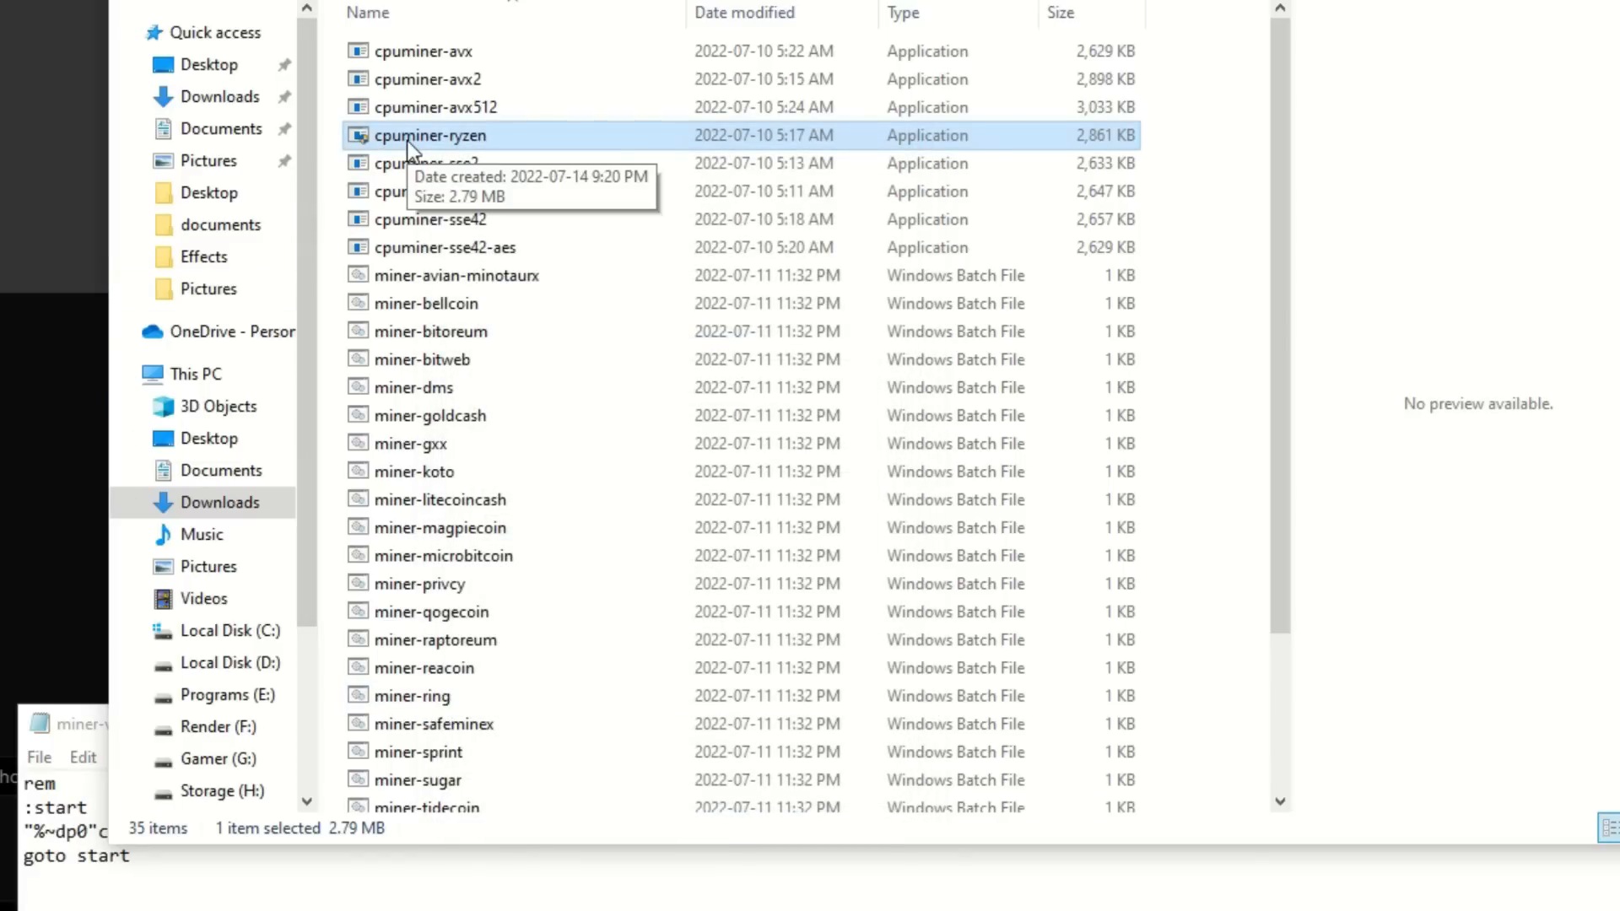
key("alt+Tab")
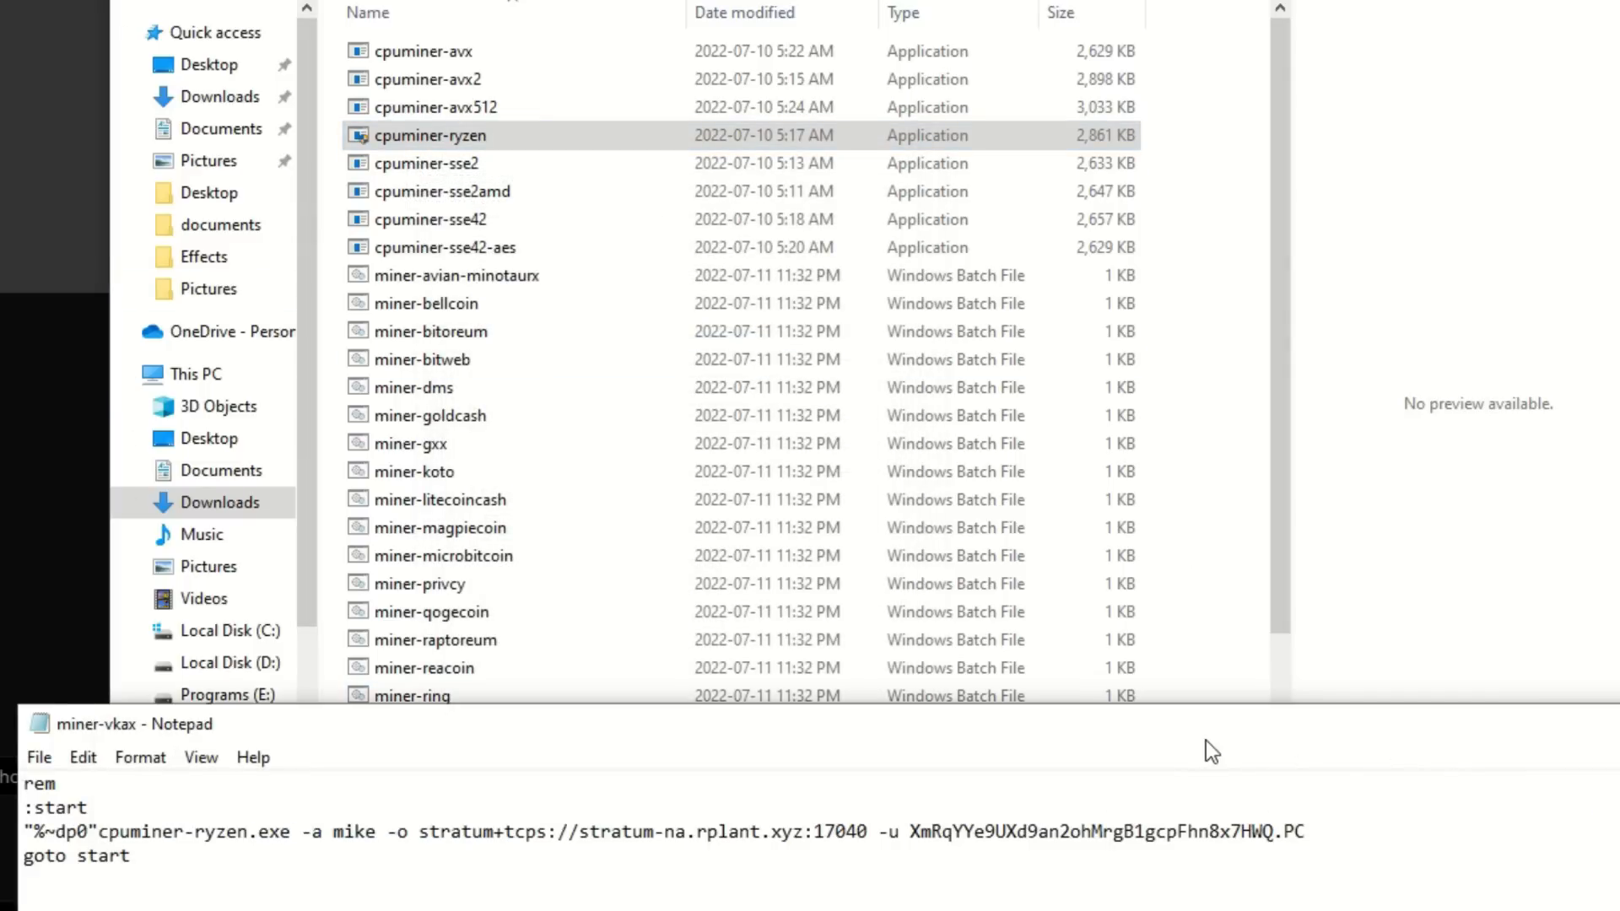
In the pool's miner config, choose the cpuminer-rplant miner, the Windows operating system and the America stratum
left_click_drag(1206, 741, 1211, 317)
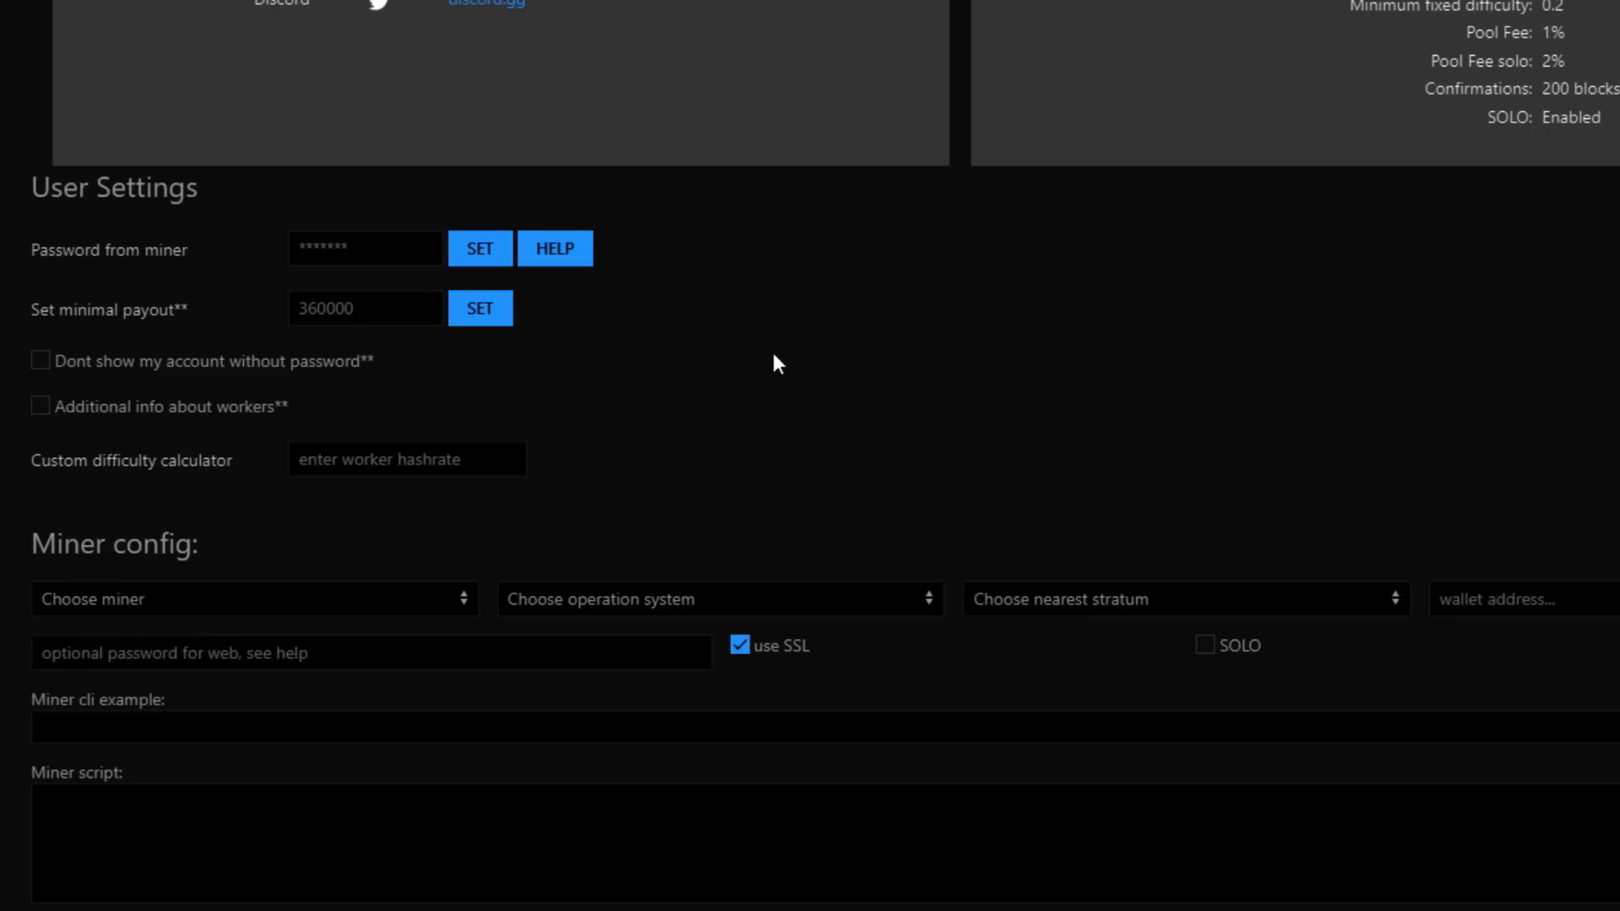
left_click(326, 601)
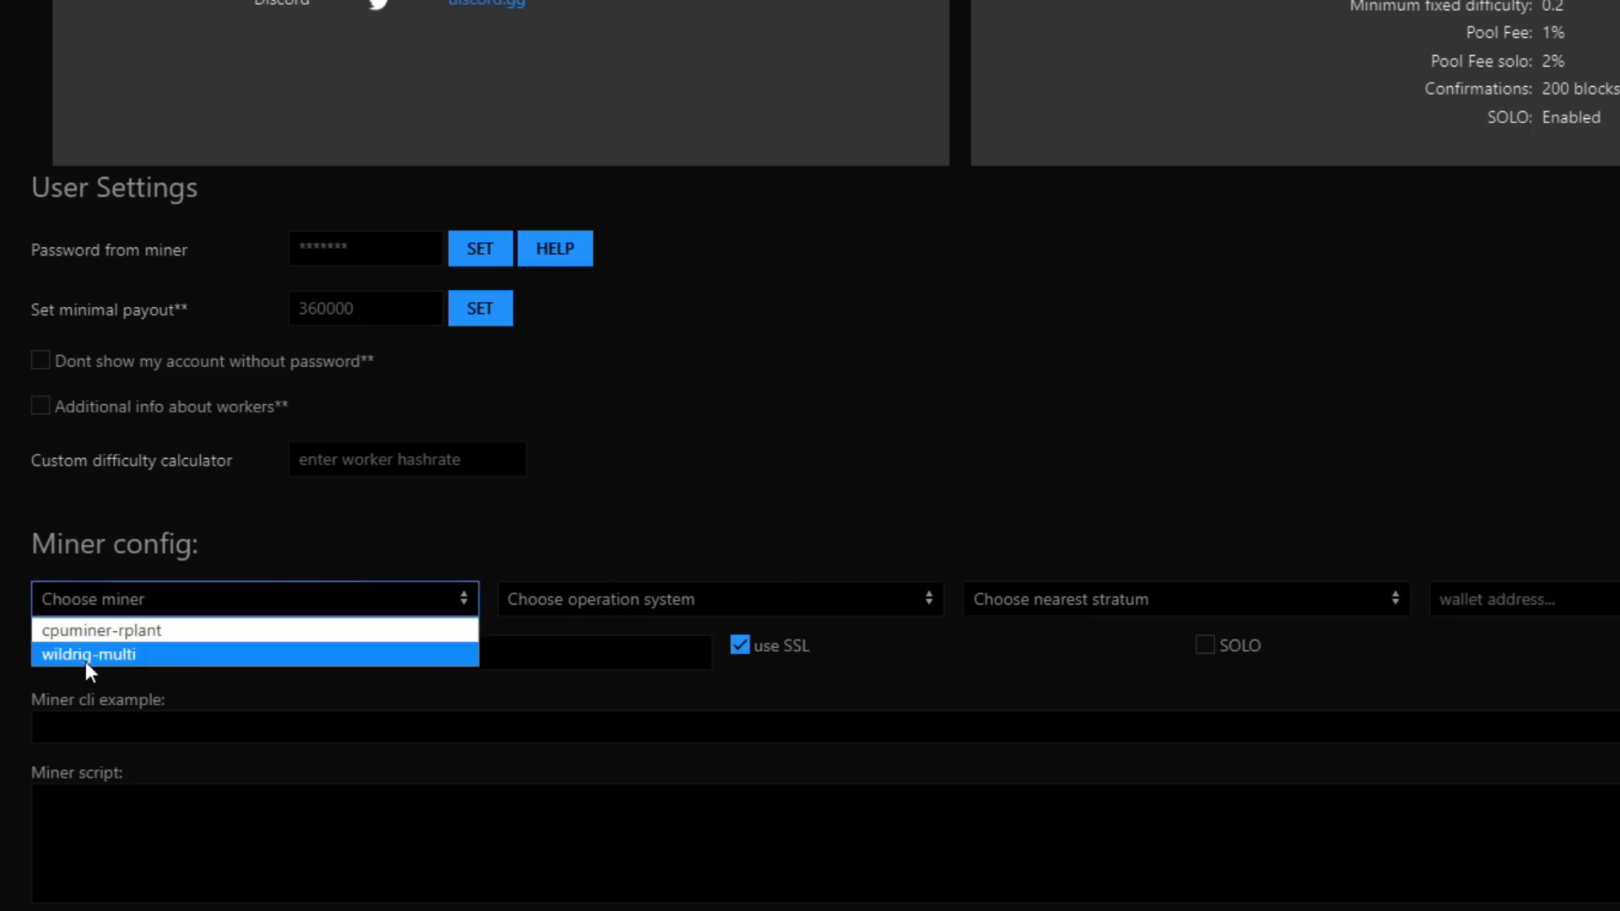
left_click(169, 630)
left_click(580, 607)
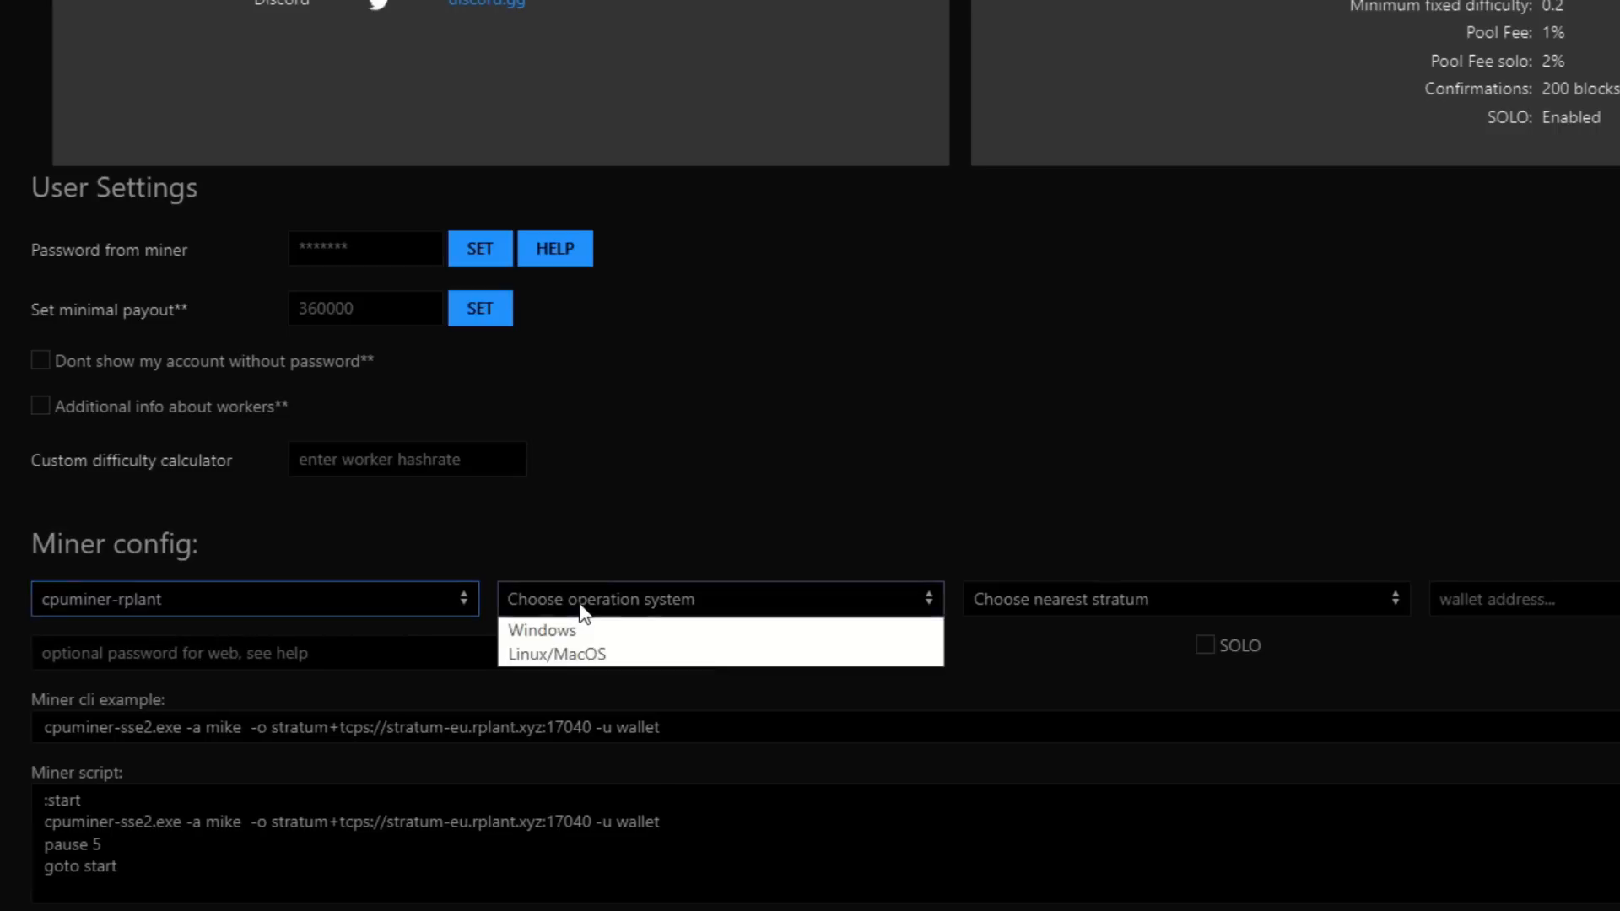
left_click(582, 629)
left_click(1086, 606)
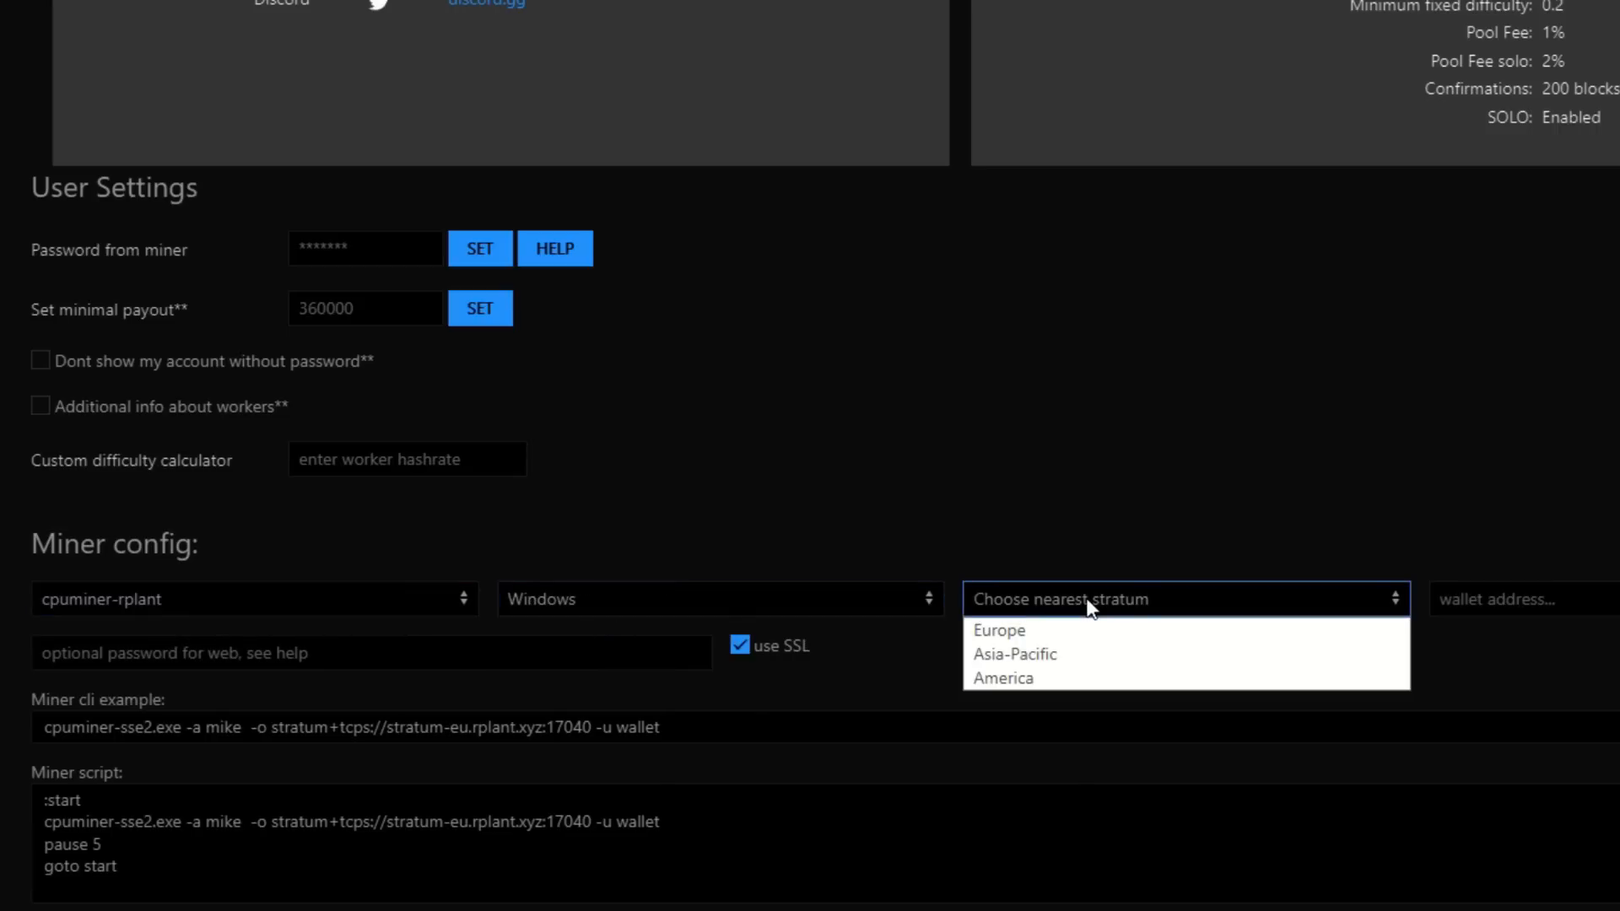
left_click(1034, 683)
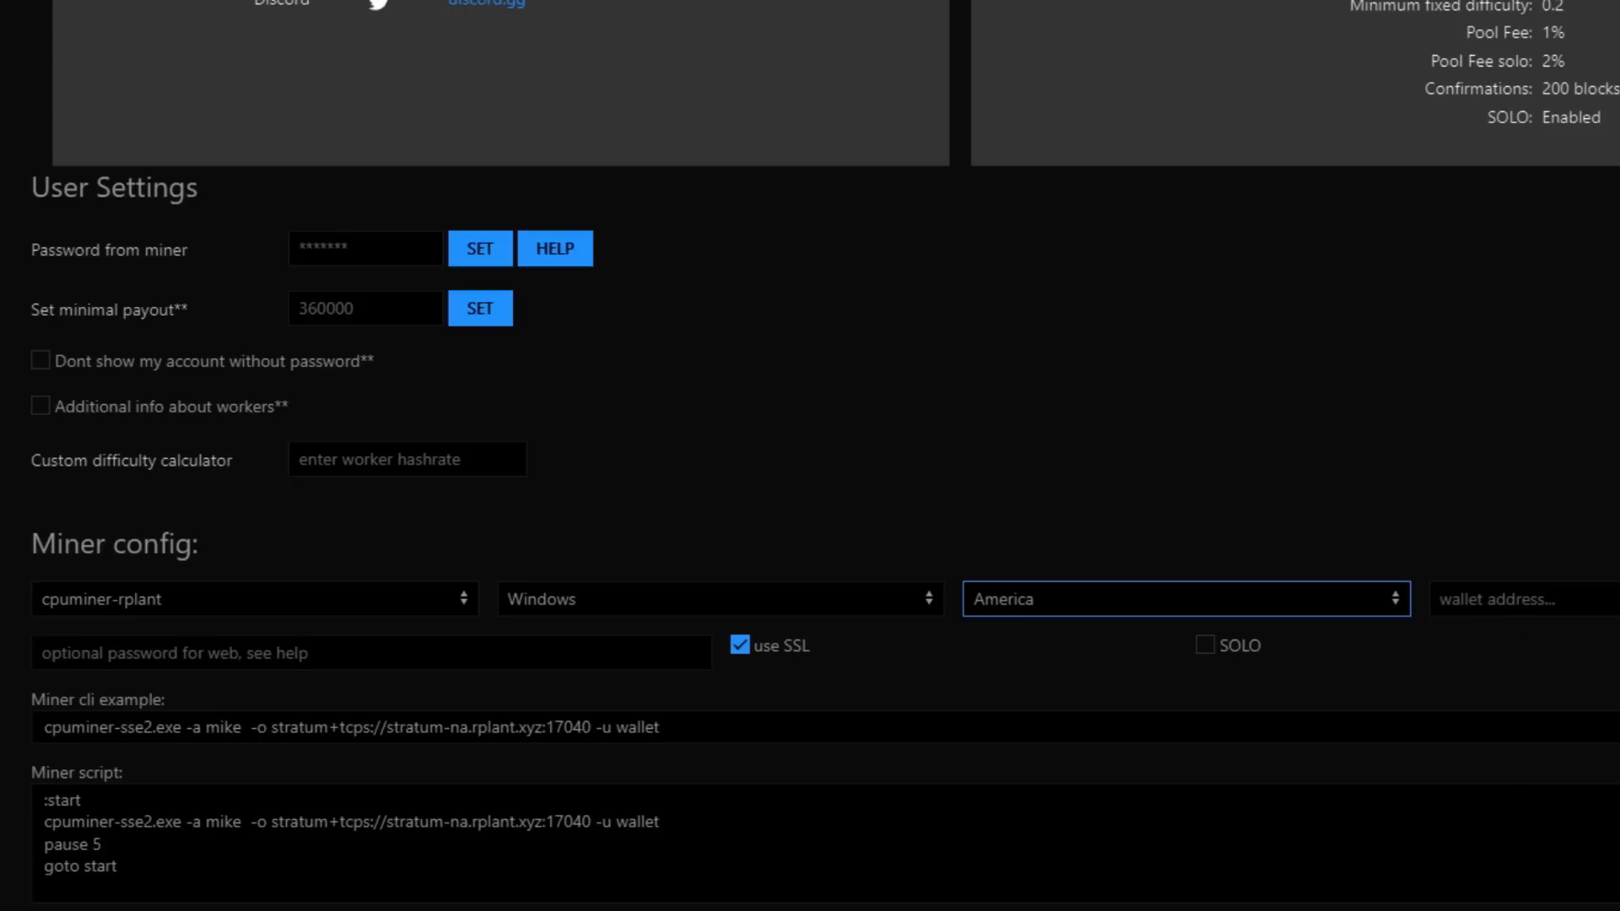
Enter a web password in the optional password for web field
left_click(333, 662)
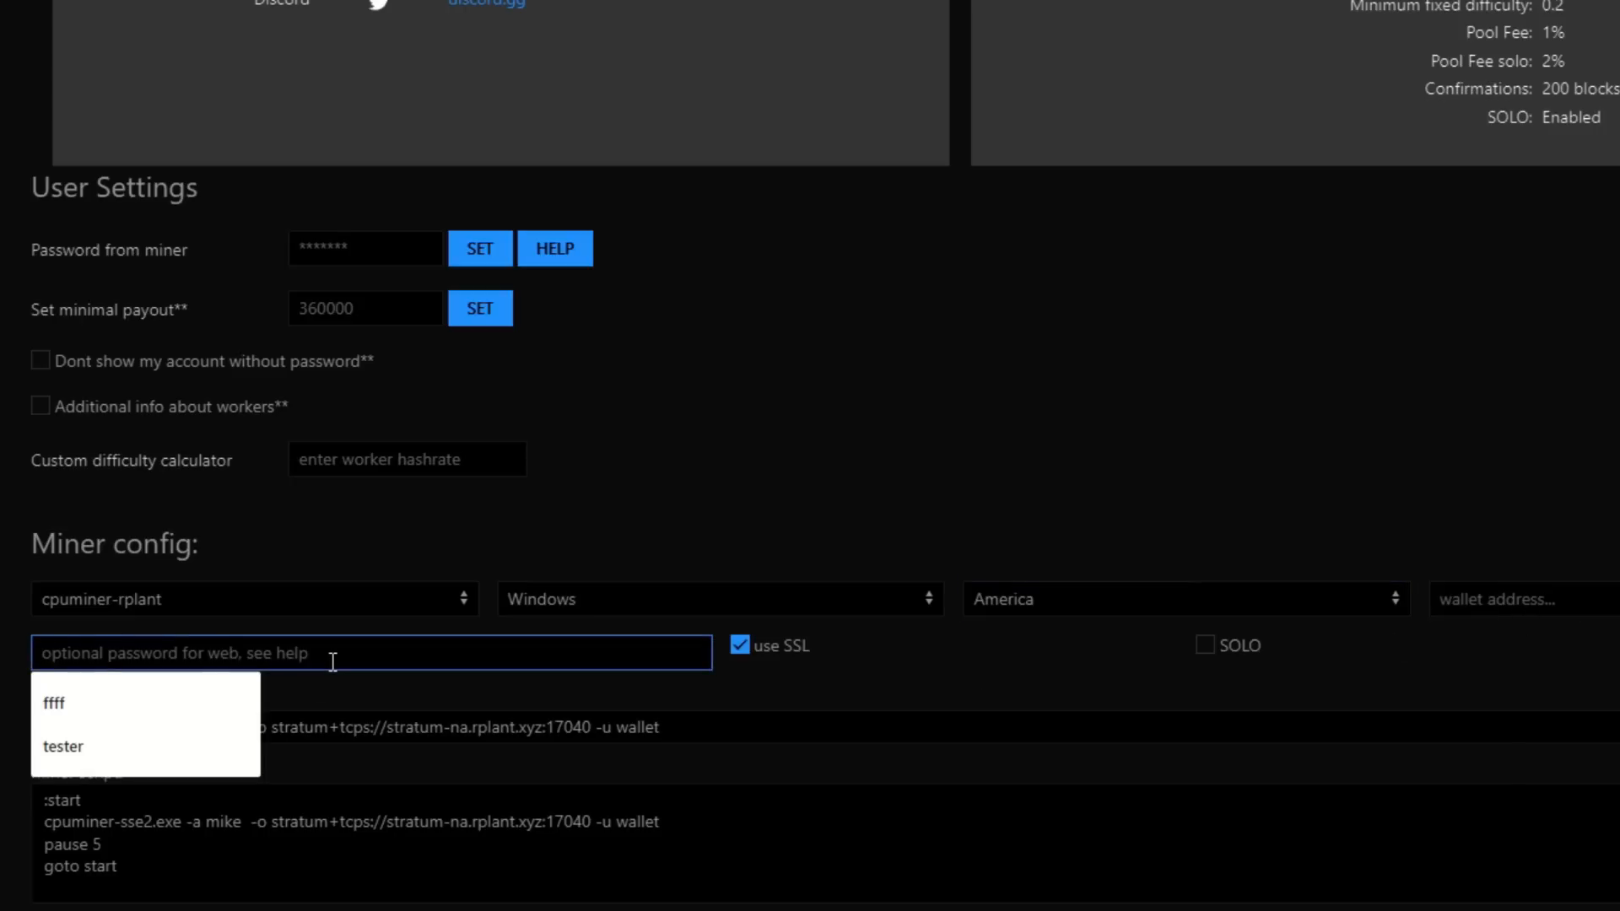
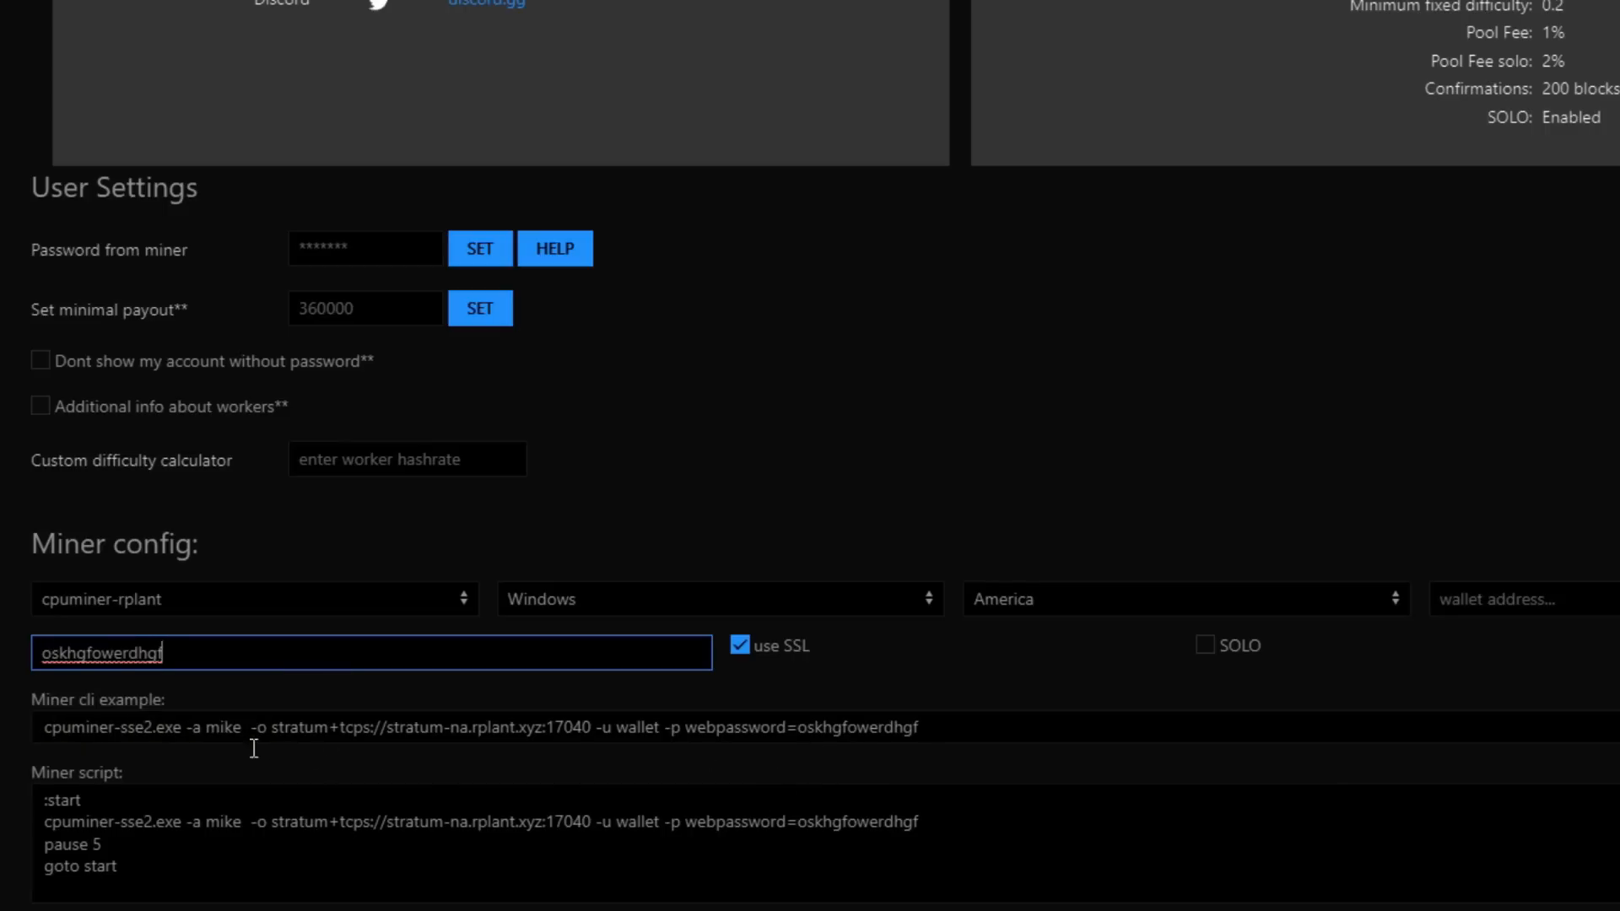
Copy the stratum+tcps://stratum-na.rplant.xyz:17040 pool address from the miner CLI example
left_click(284, 740)
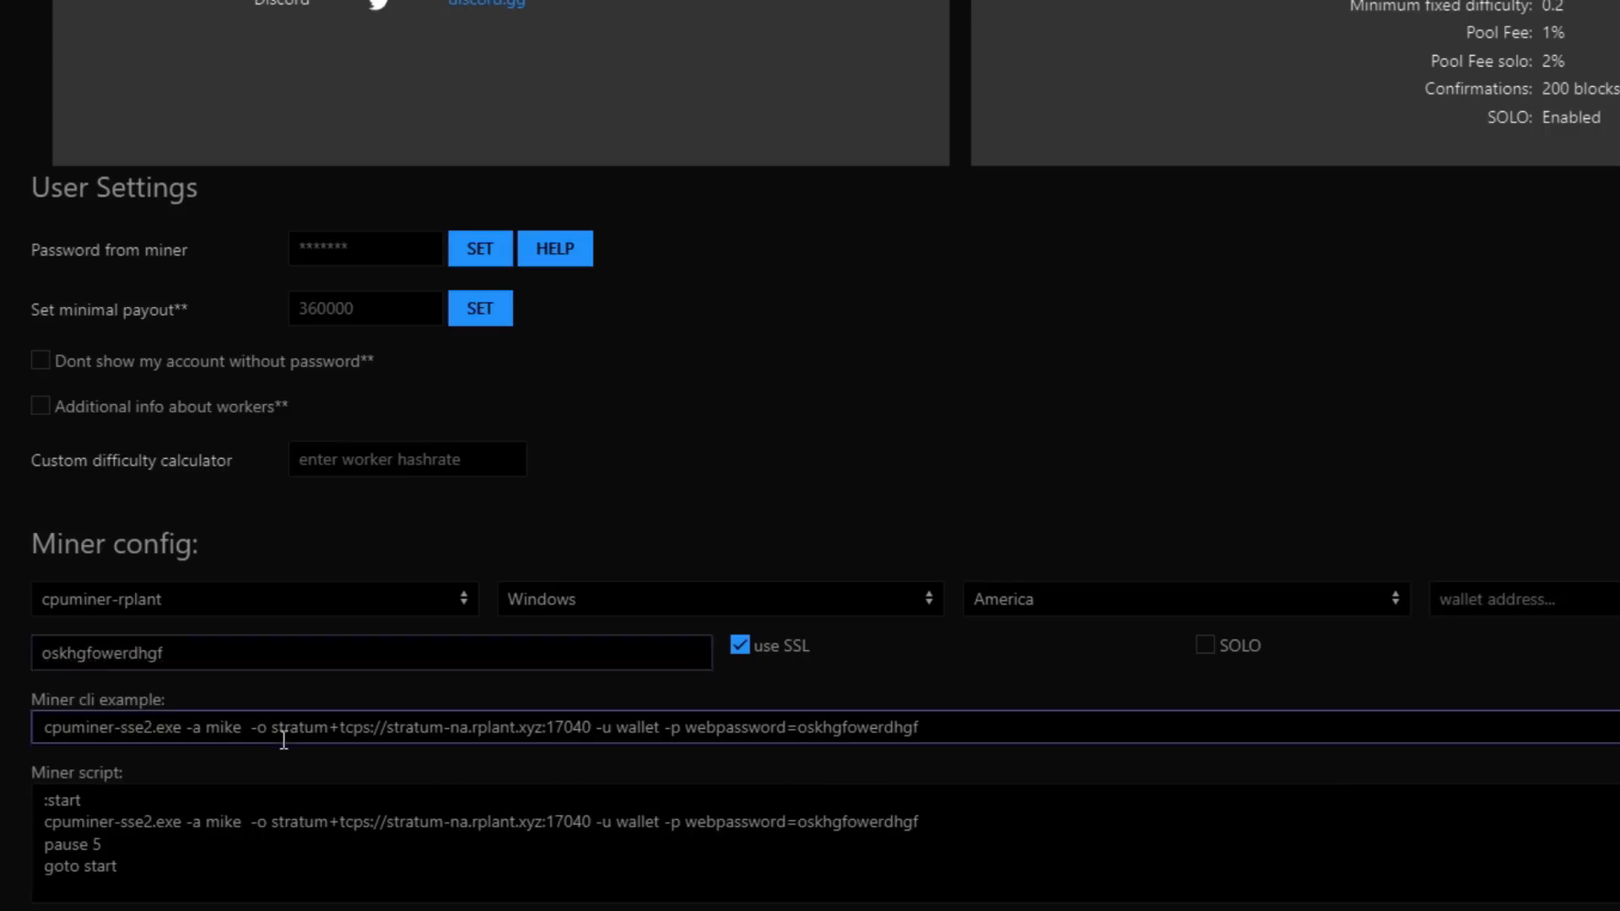
left_click_drag(271, 730, 593, 742)
right_click(544, 731)
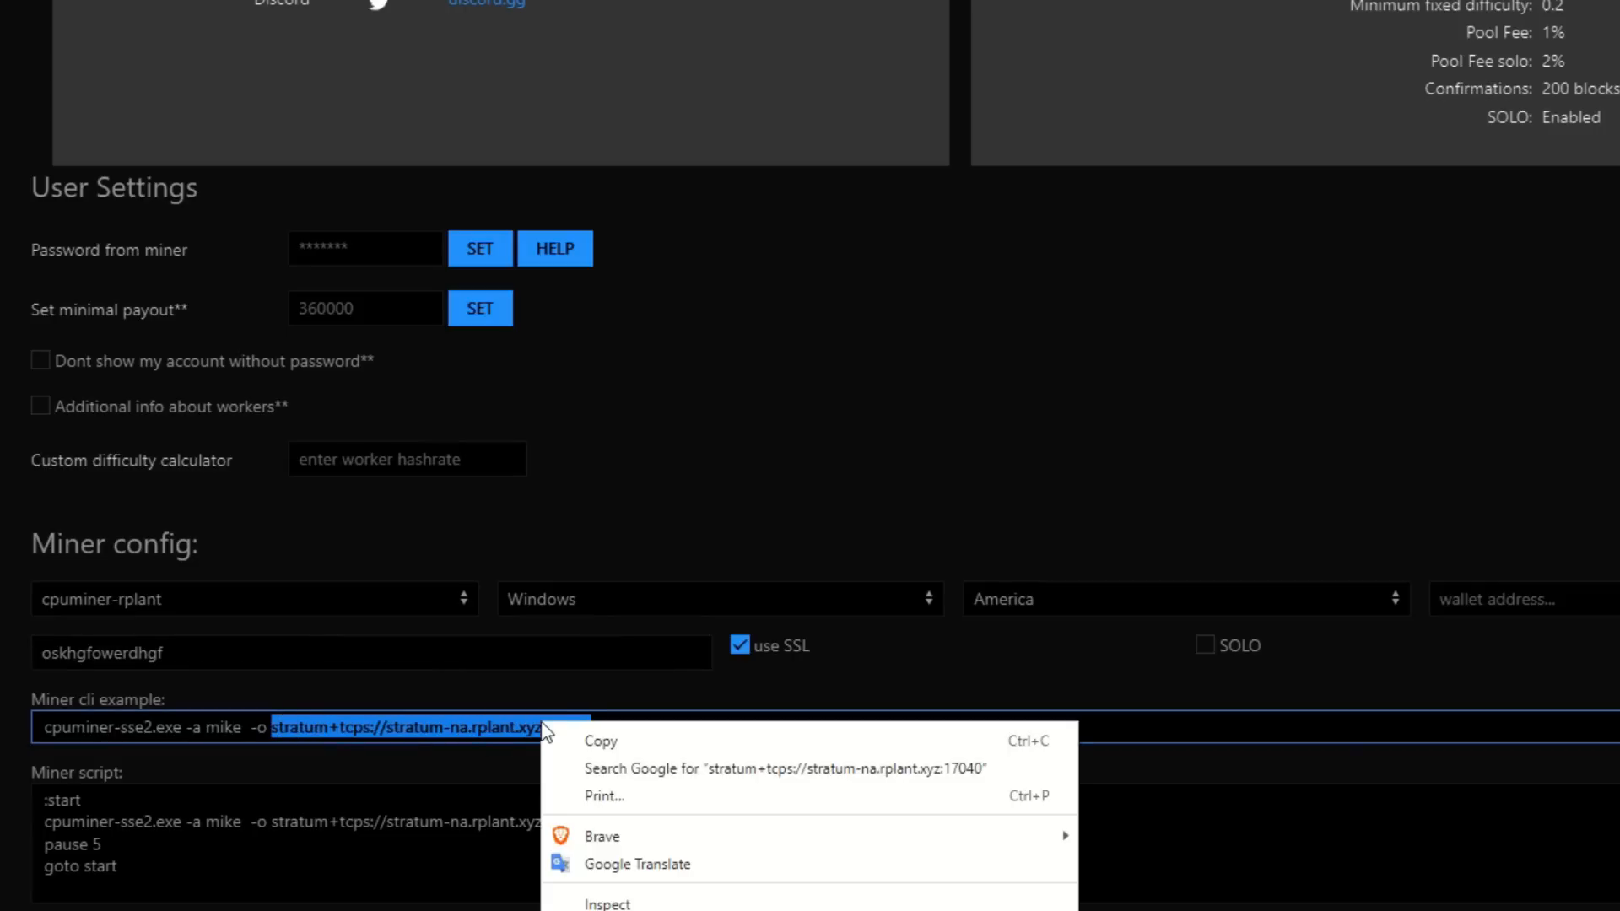
left_click(590, 742)
mouse_move(853, 910)
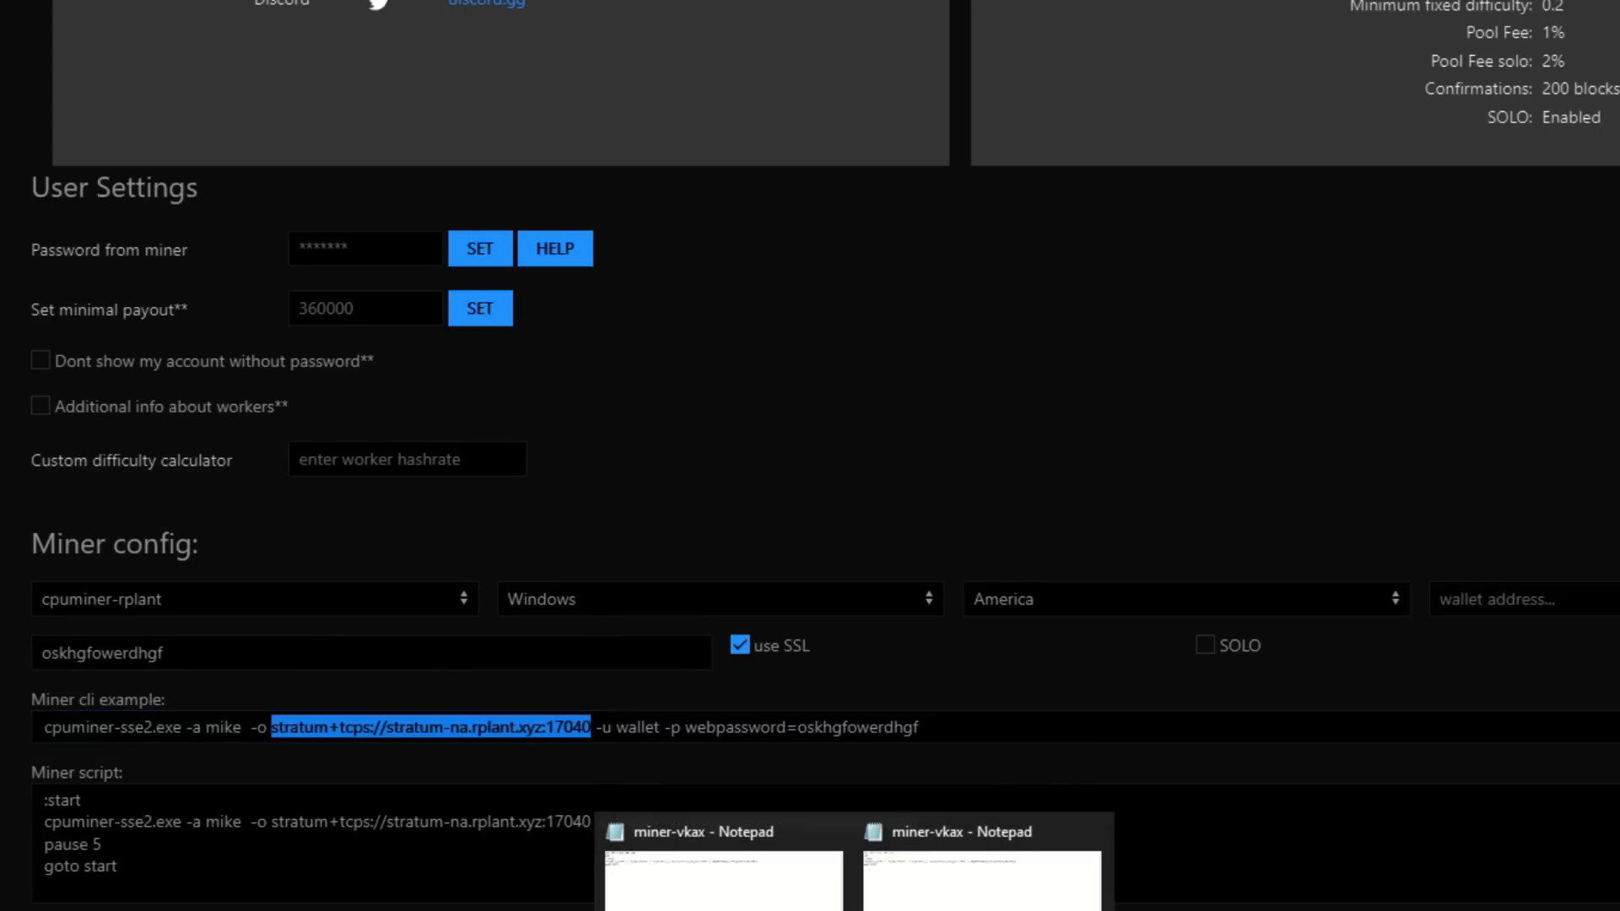
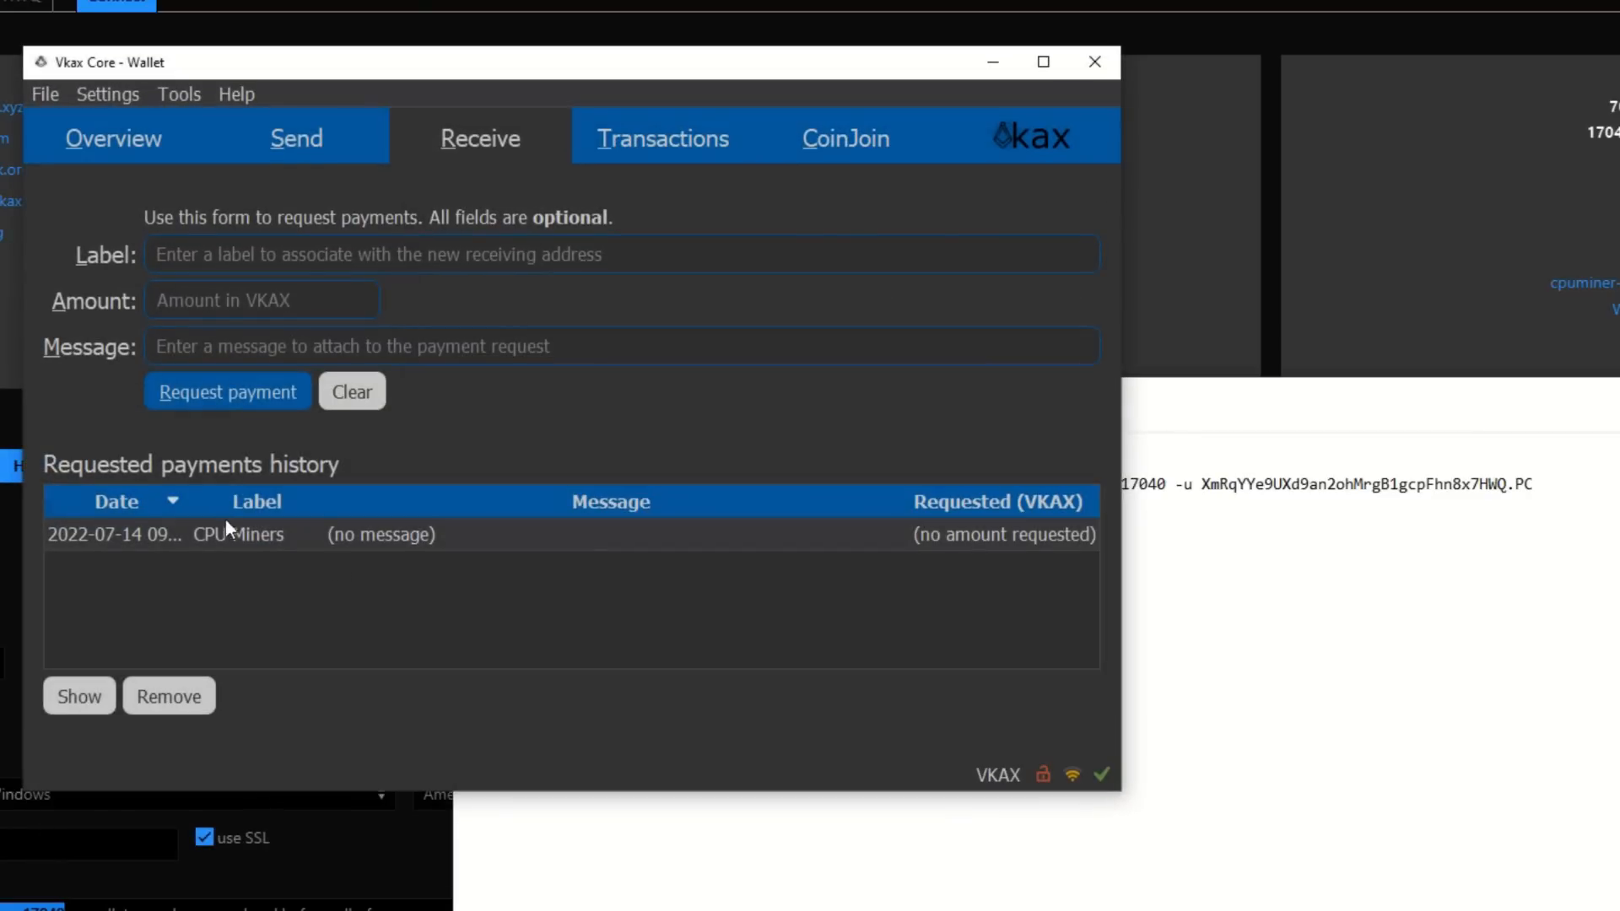
Open the CPU Miners payment request in the wallet to check its receiving address, close it, and minimize the wallet
double_click(204, 534)
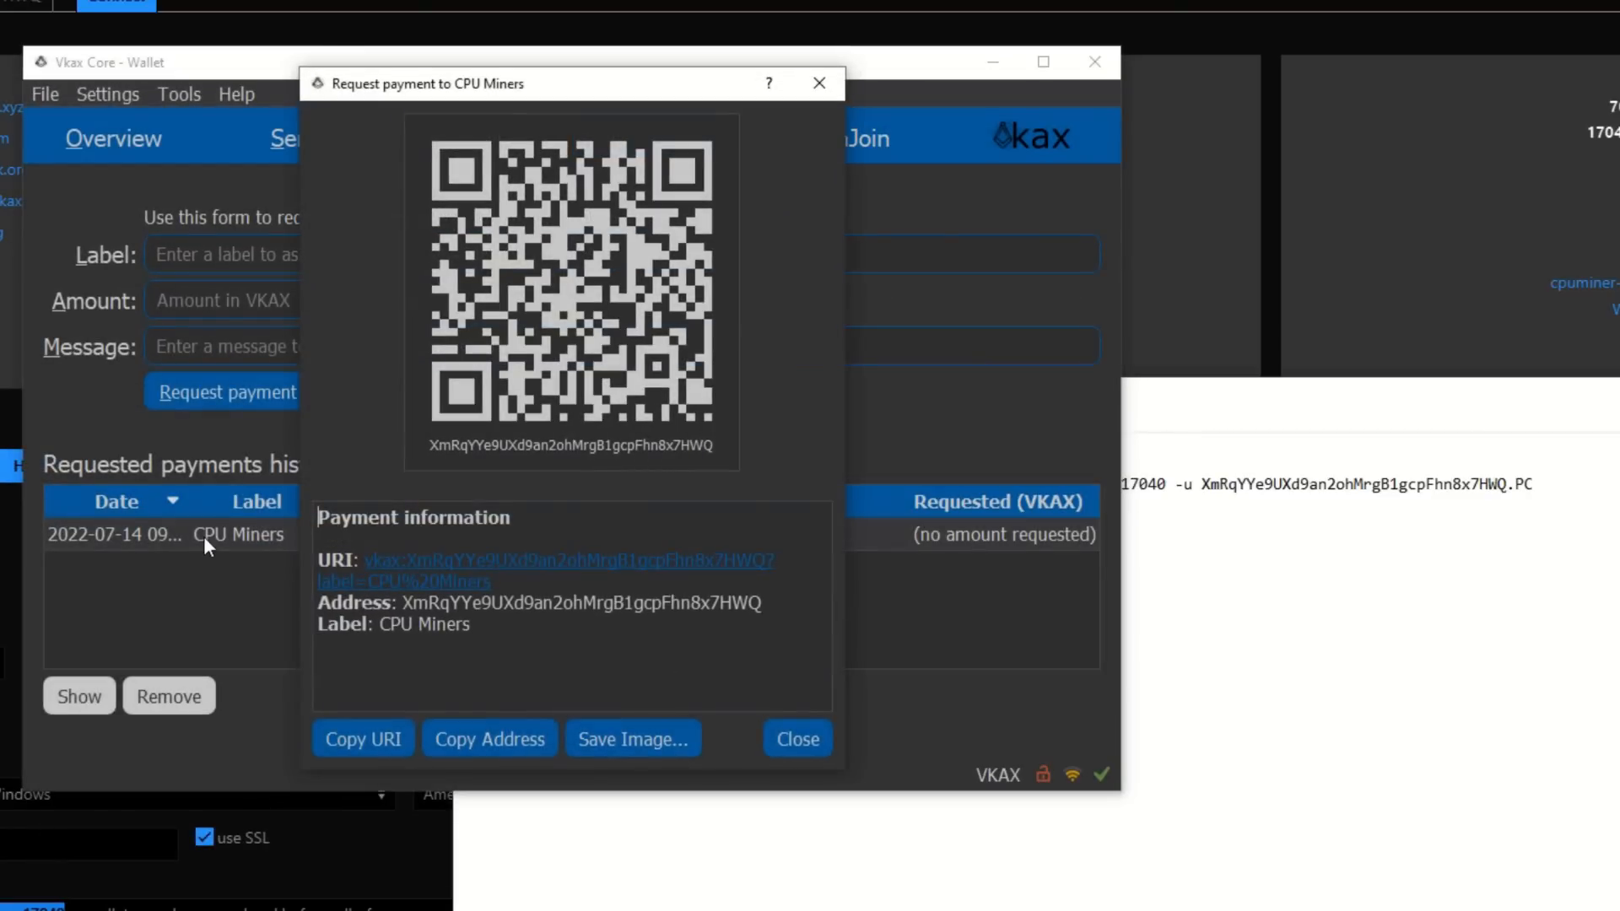
left_click(780, 740)
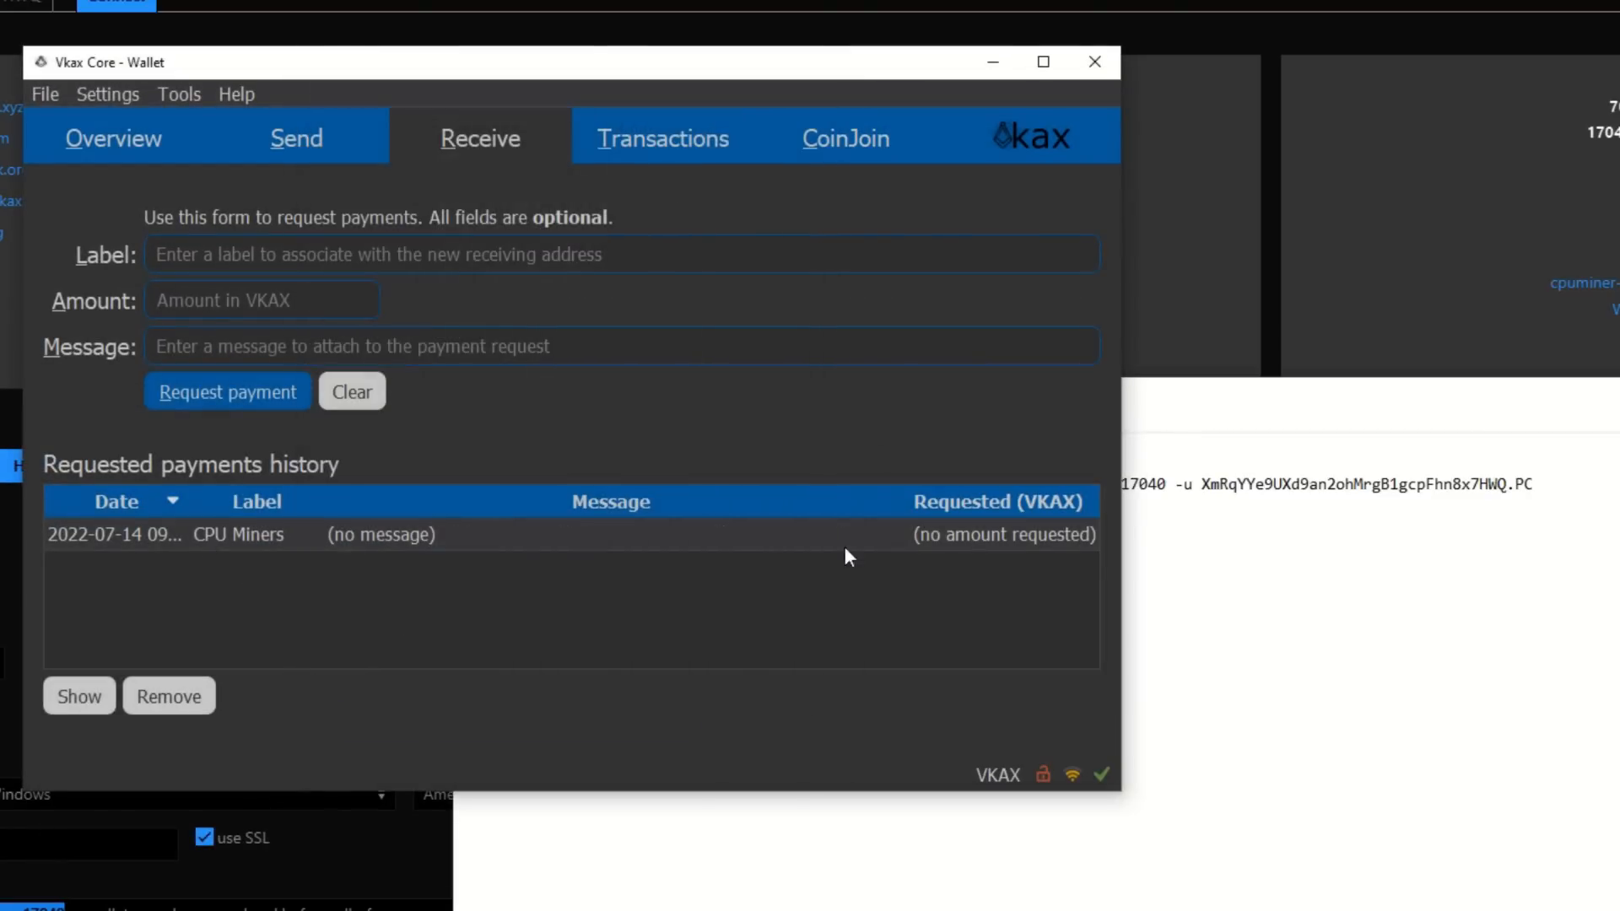
left_click(991, 57)
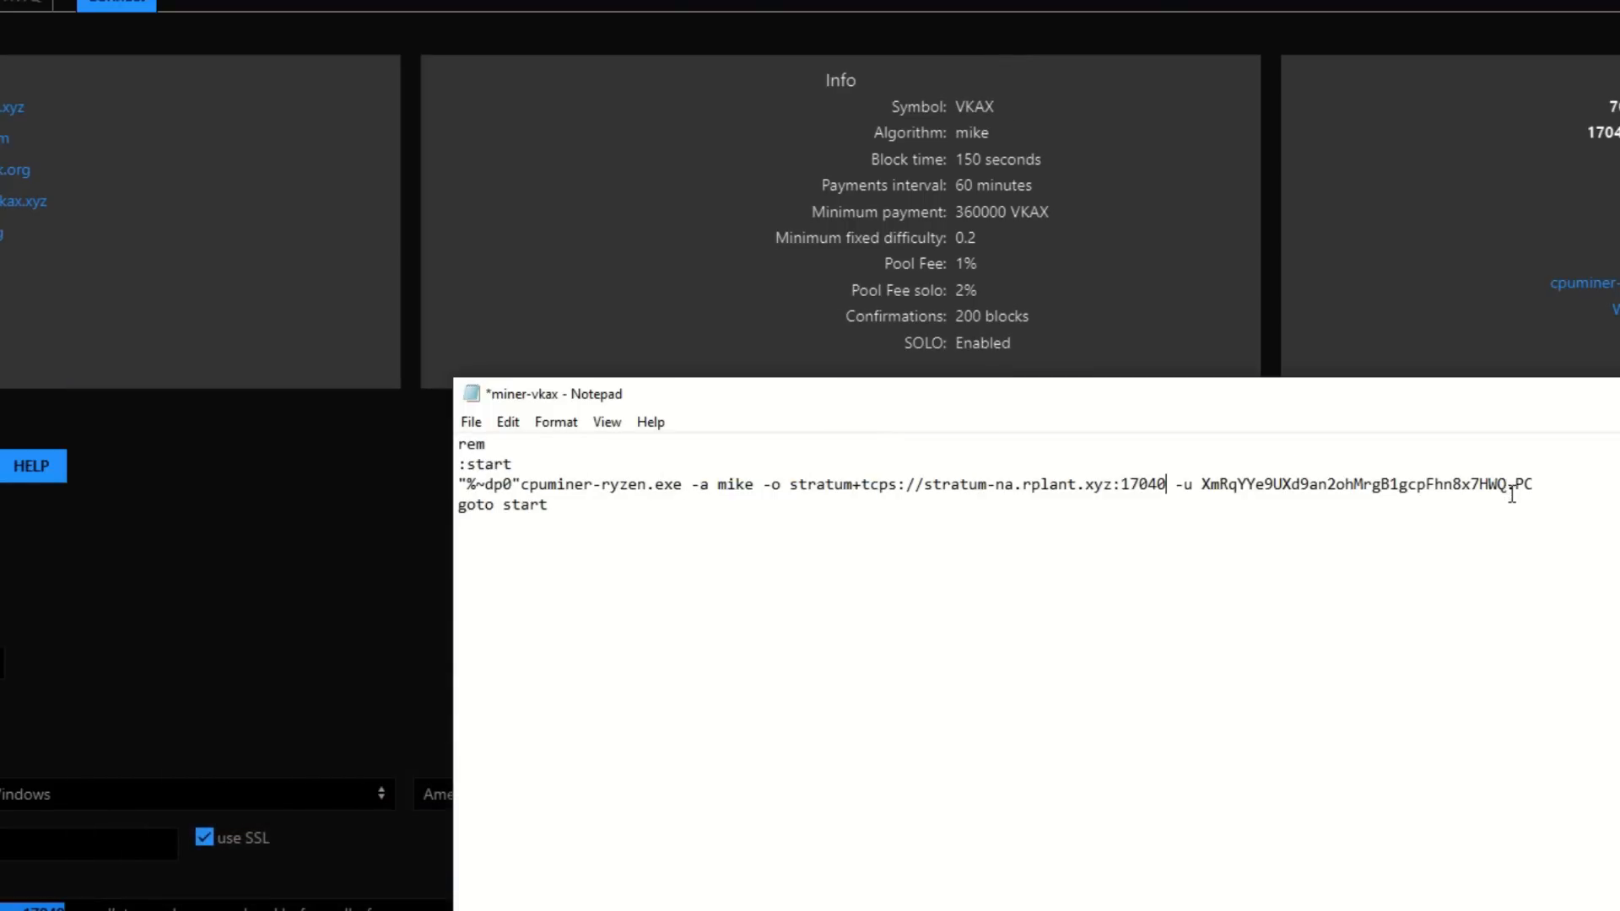
Replace the wallet address after -u in the batch file's miner line with the pasted receiving address
left_click_drag(1508, 486, 1204, 494)
key("ctrl+c")
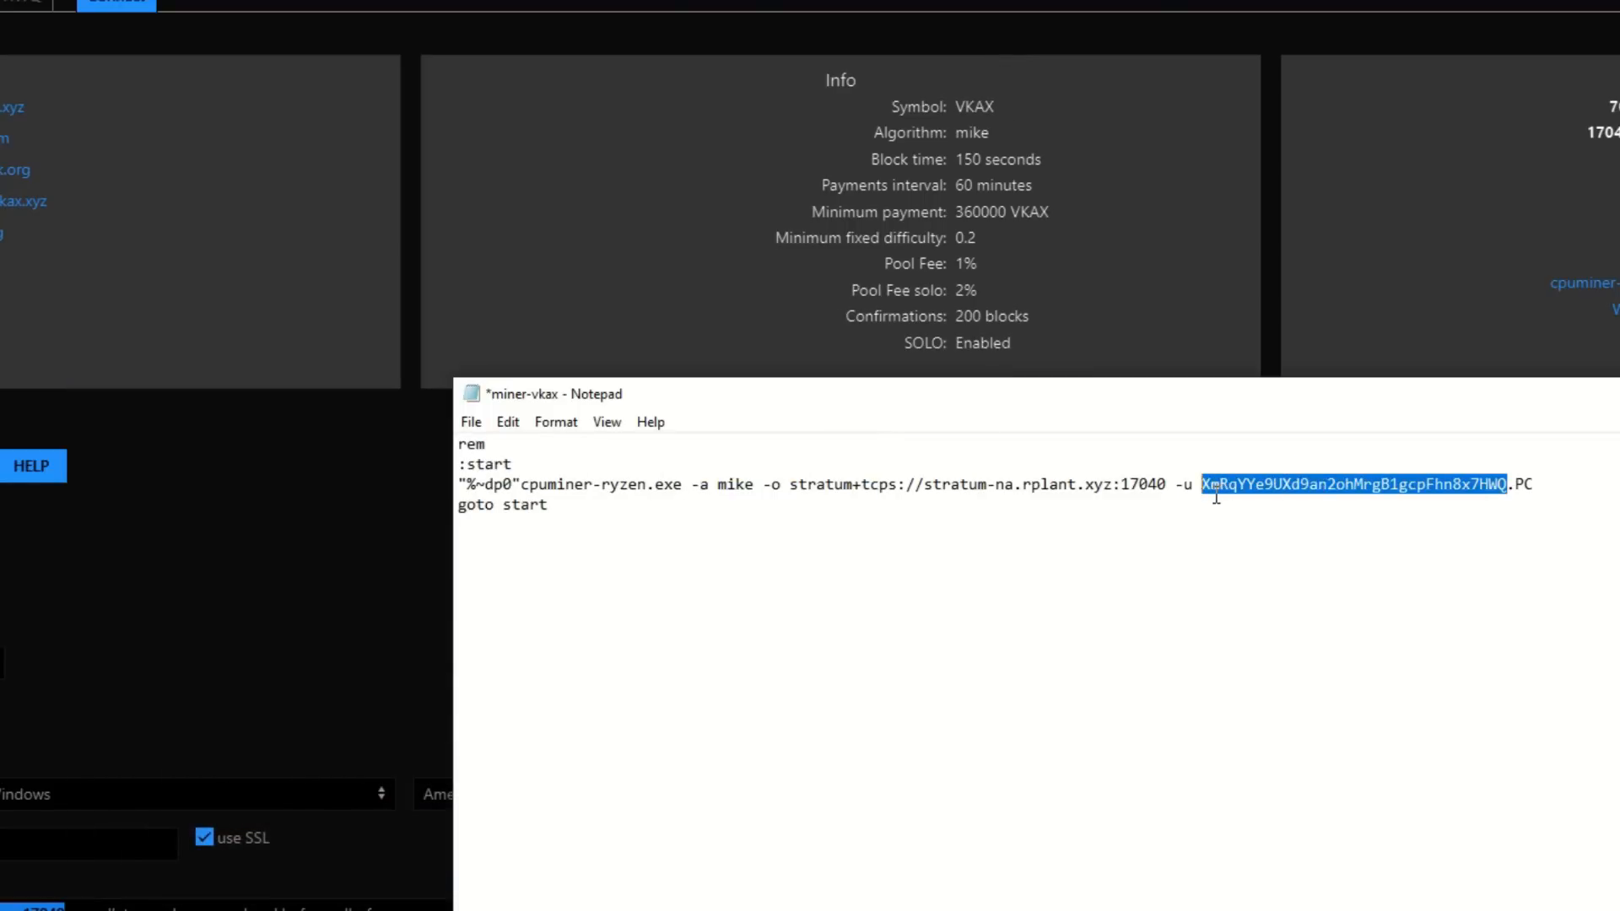
key("BackSpace")
key("ctrl+v")
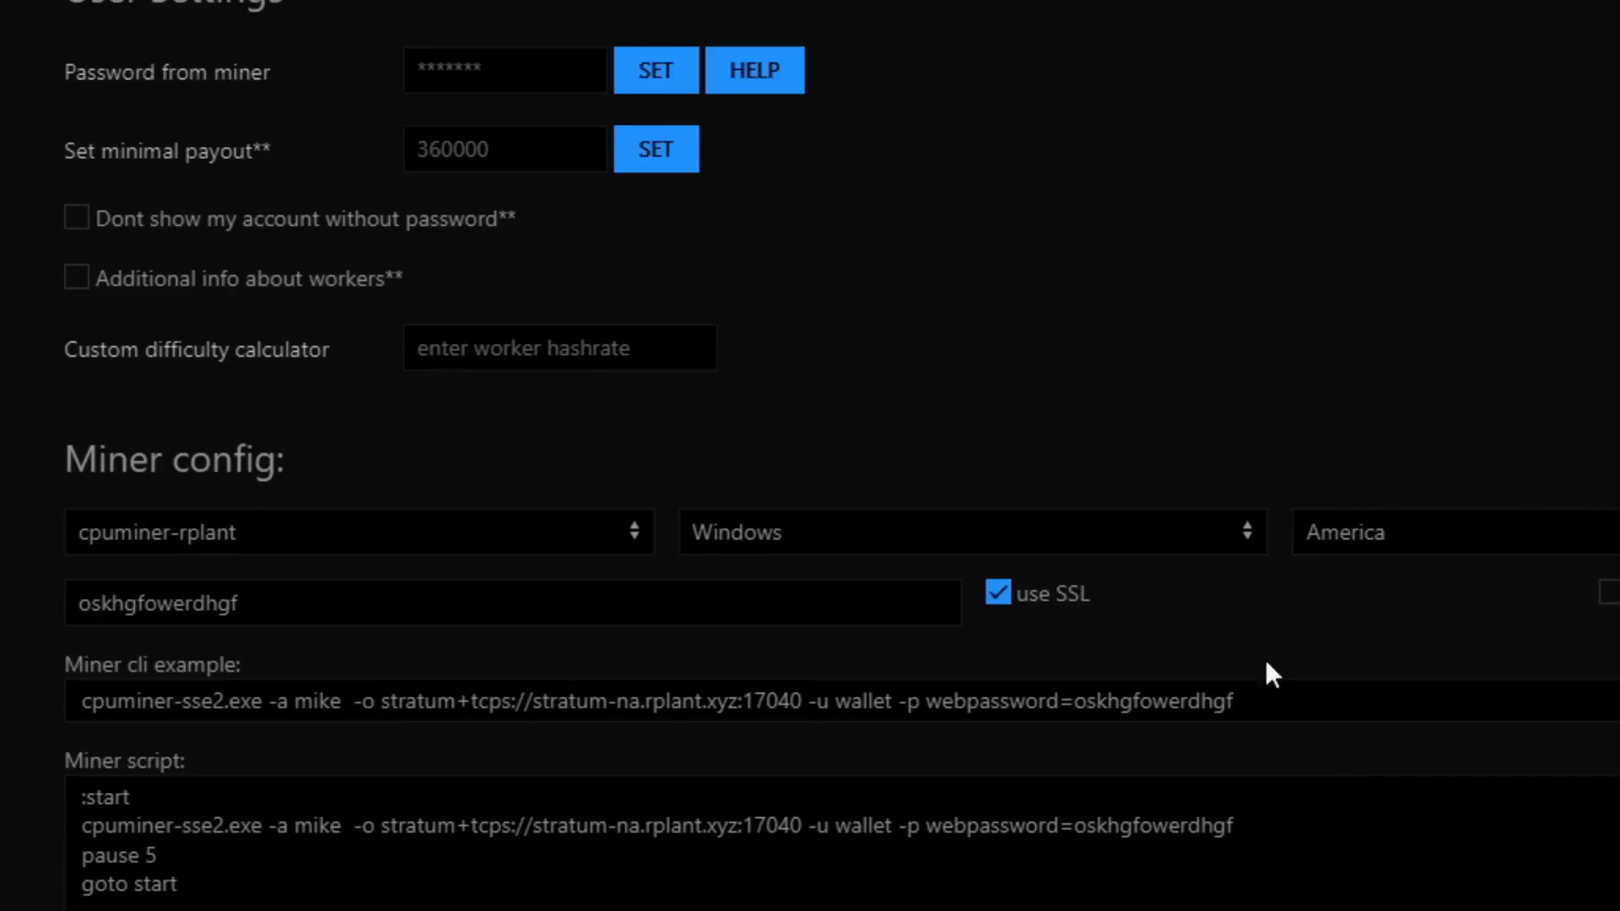
Copy the -p webpassword parameter from the miner CLI example and place the cursor at the end of the batch file's miner line
left_click_drag(1248, 706, 915, 707)
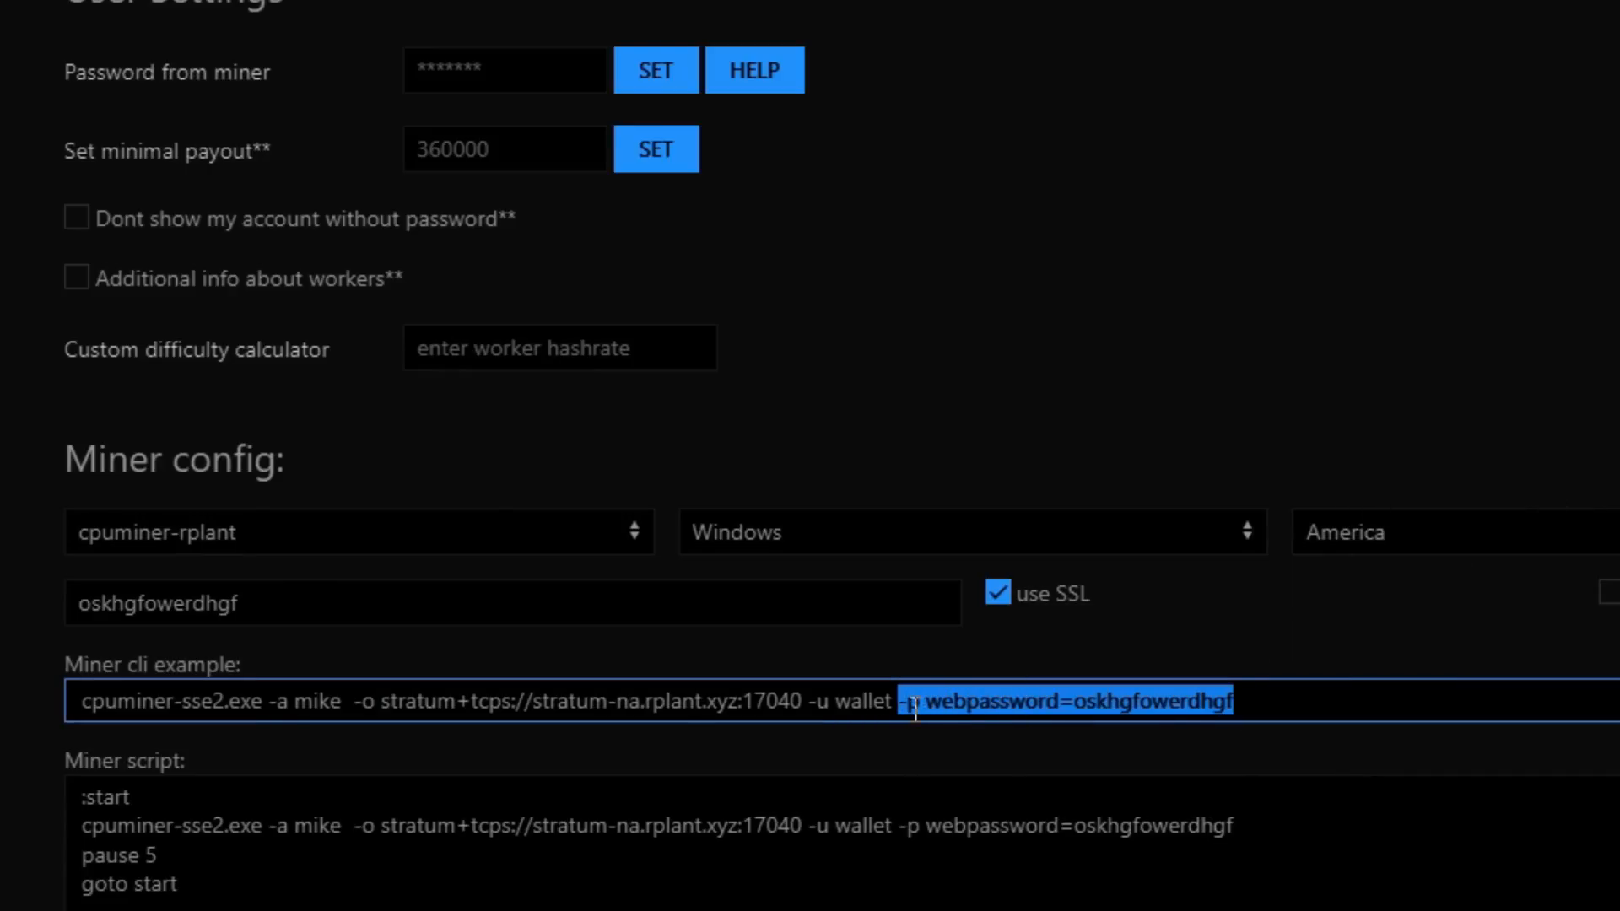
right_click(932, 705)
left_click(1004, 721)
left_click(1149, 910)
left_click(1324, 903)
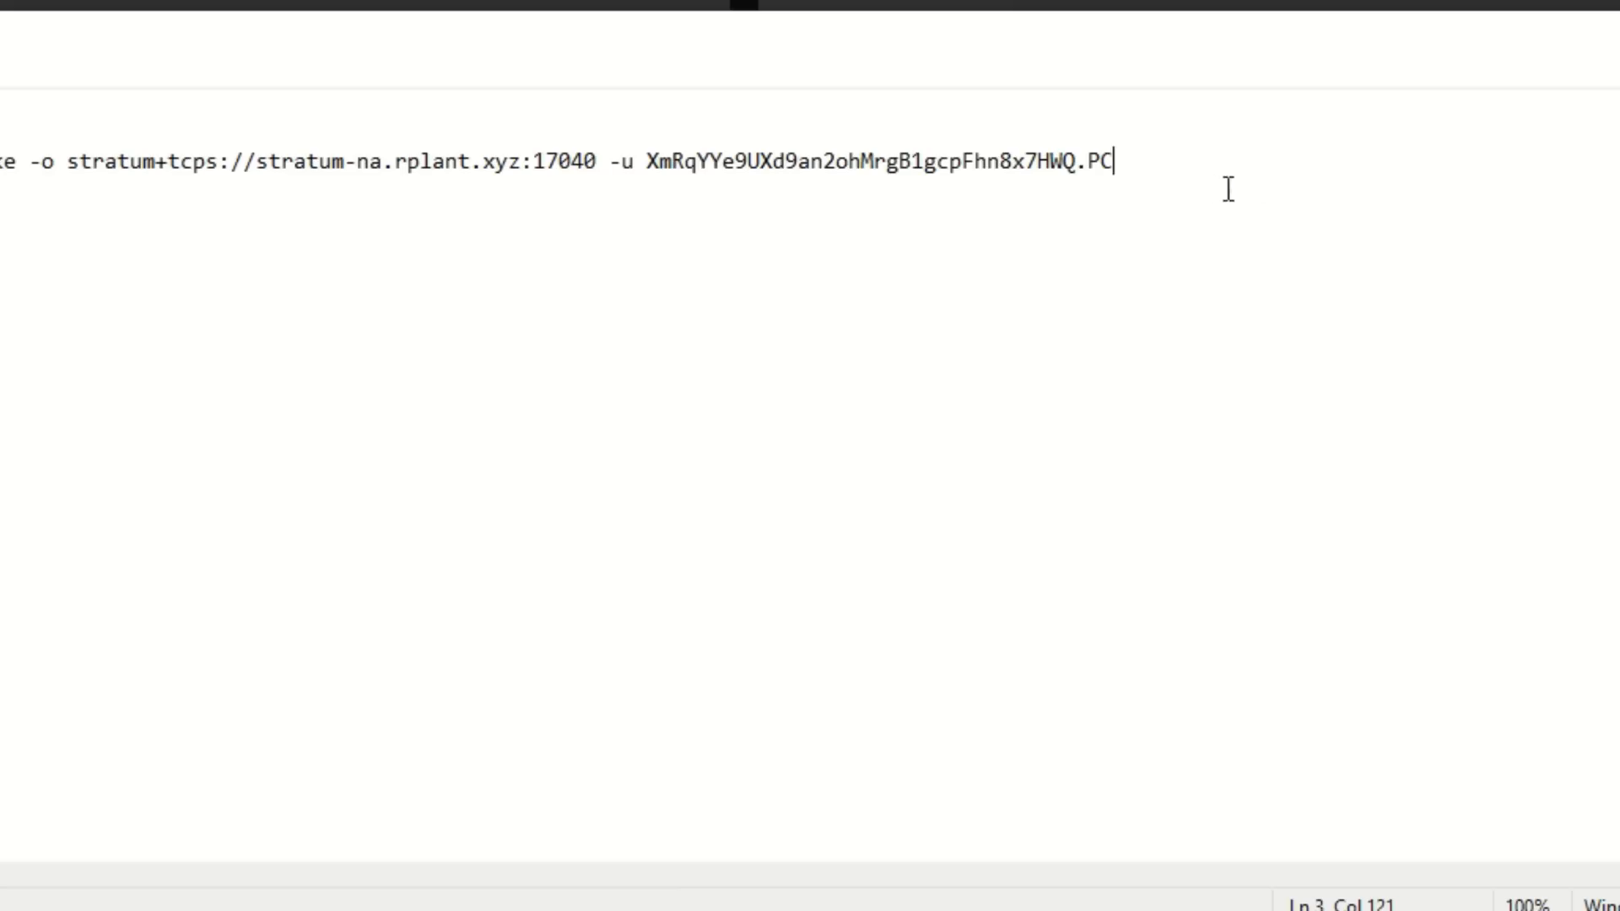
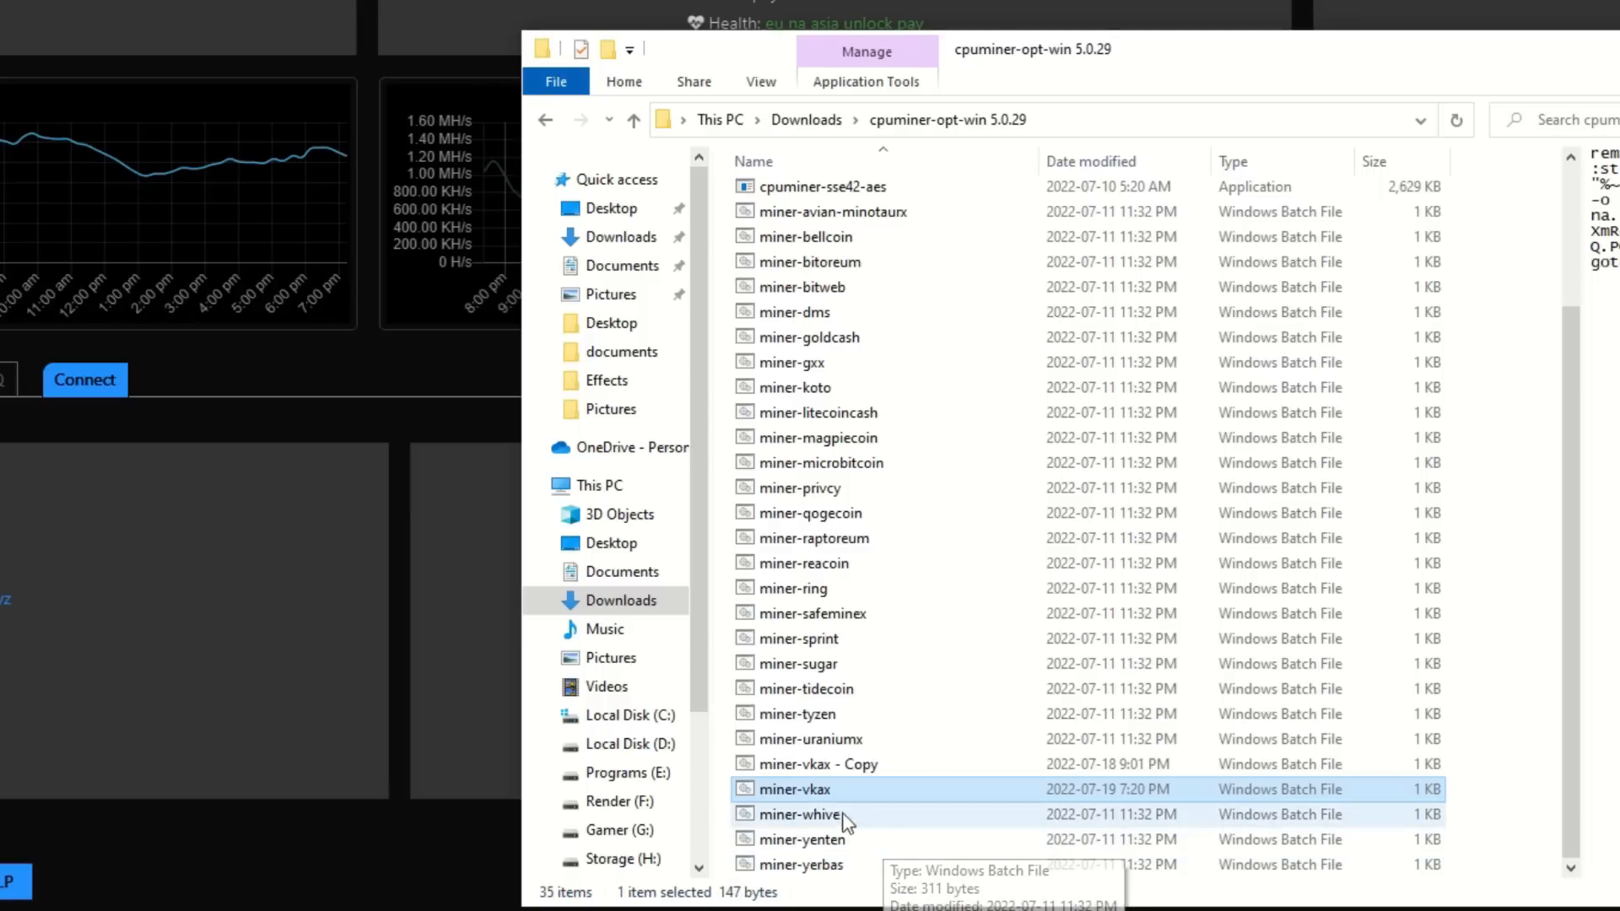
Run the miner-vkax batch file and allow the miner to make changes to the device
double_click(793, 790)
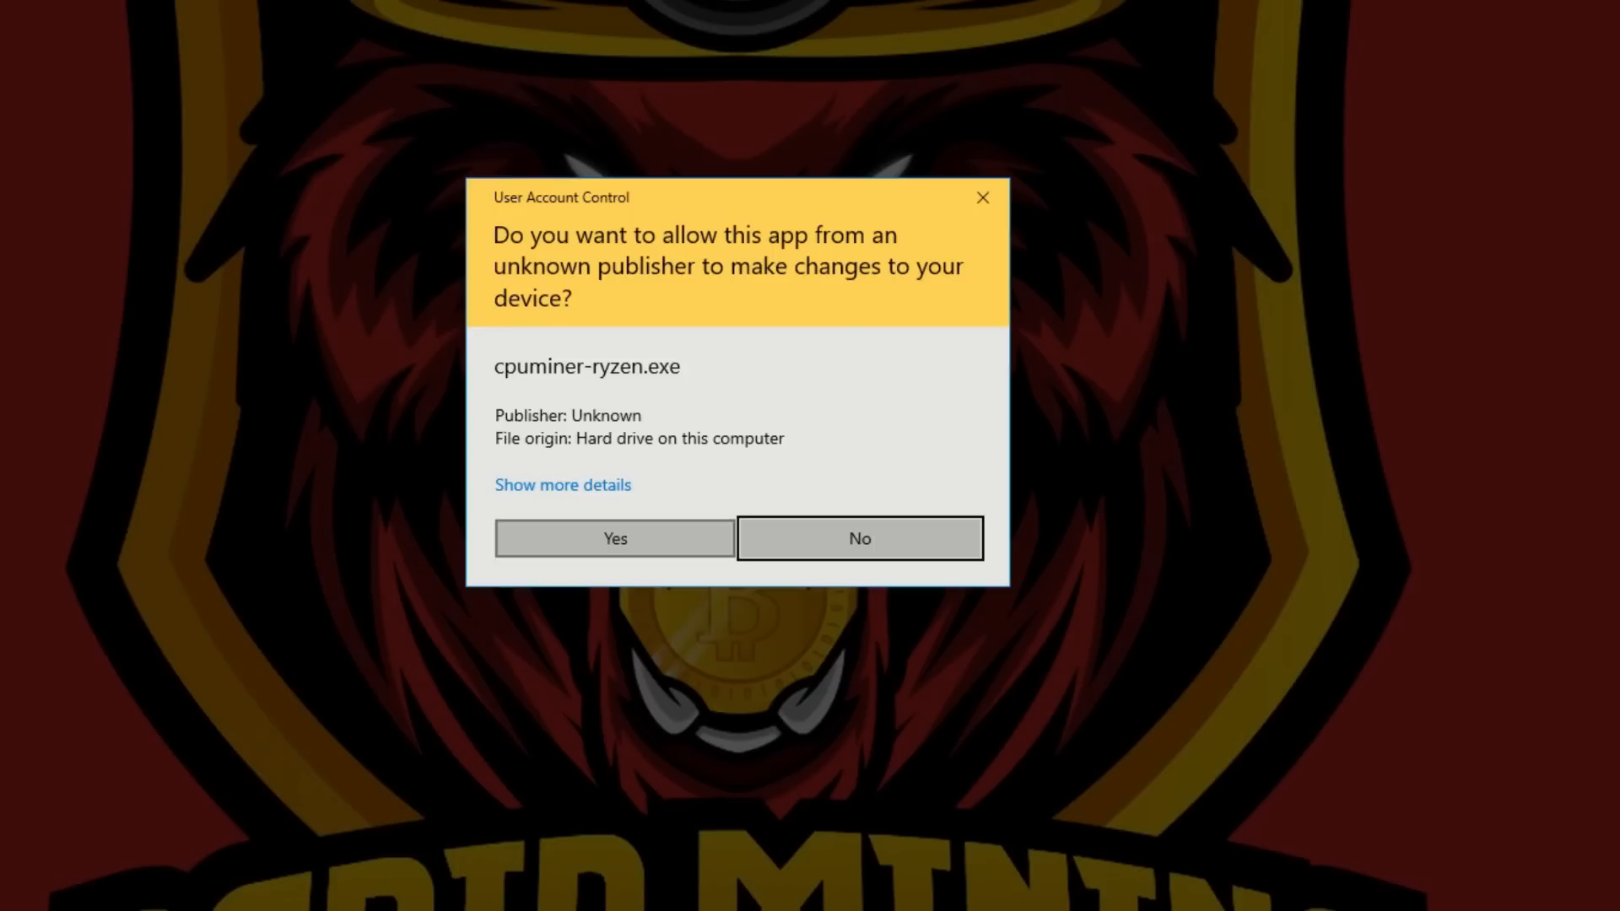
left_click(615, 538)
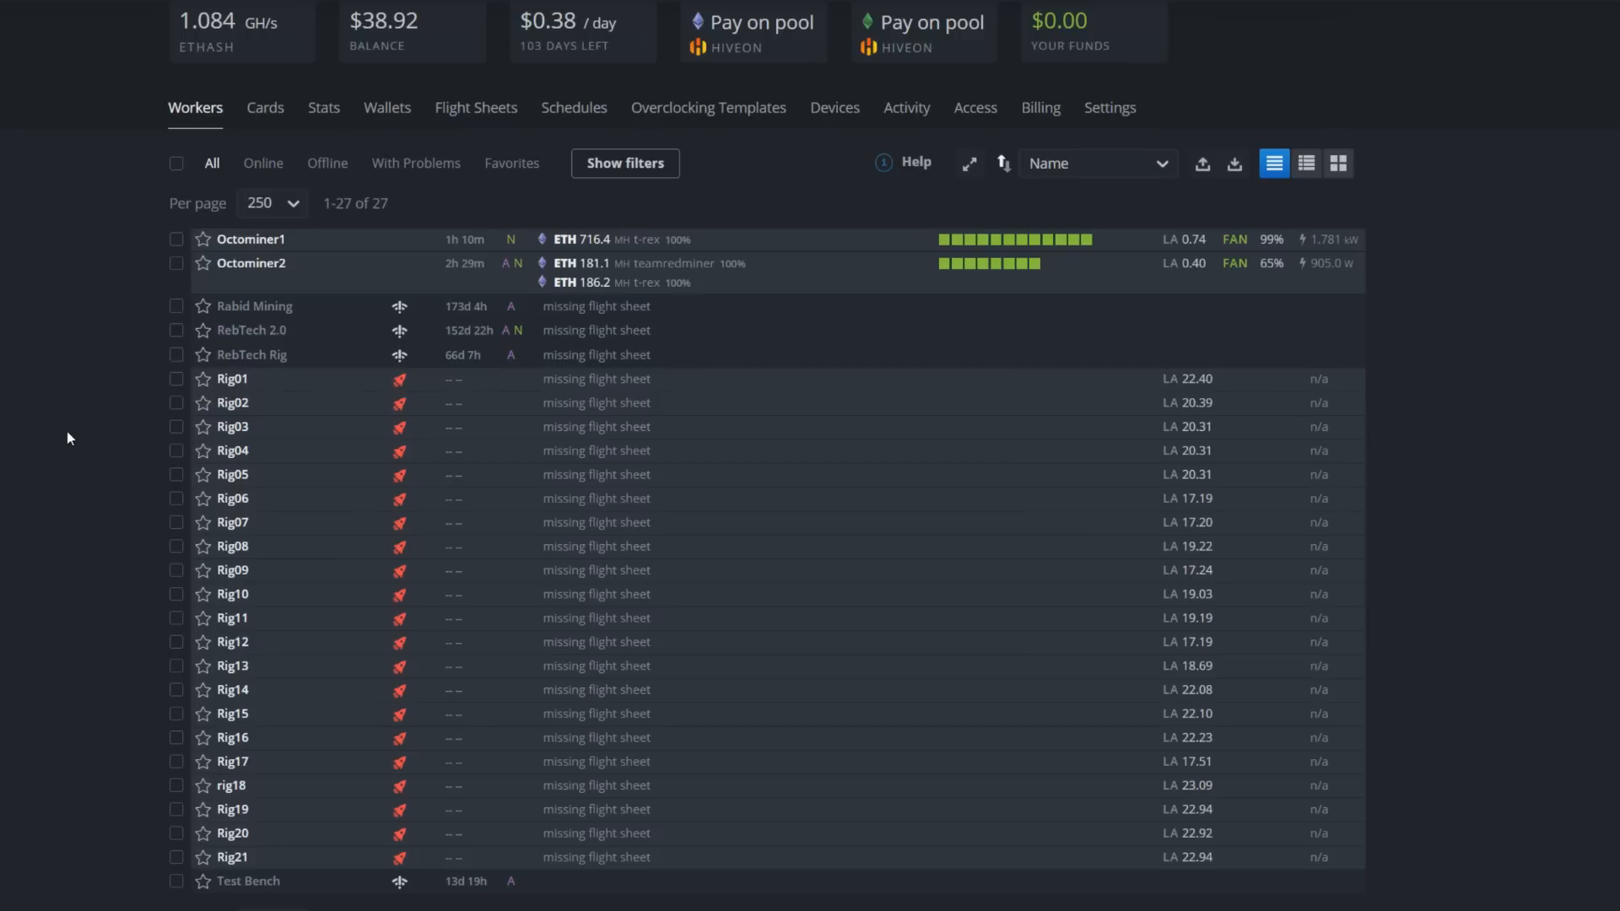
Start adding a new wallet in HiveOS and choose VKAX as its coin
left_click(402, 115)
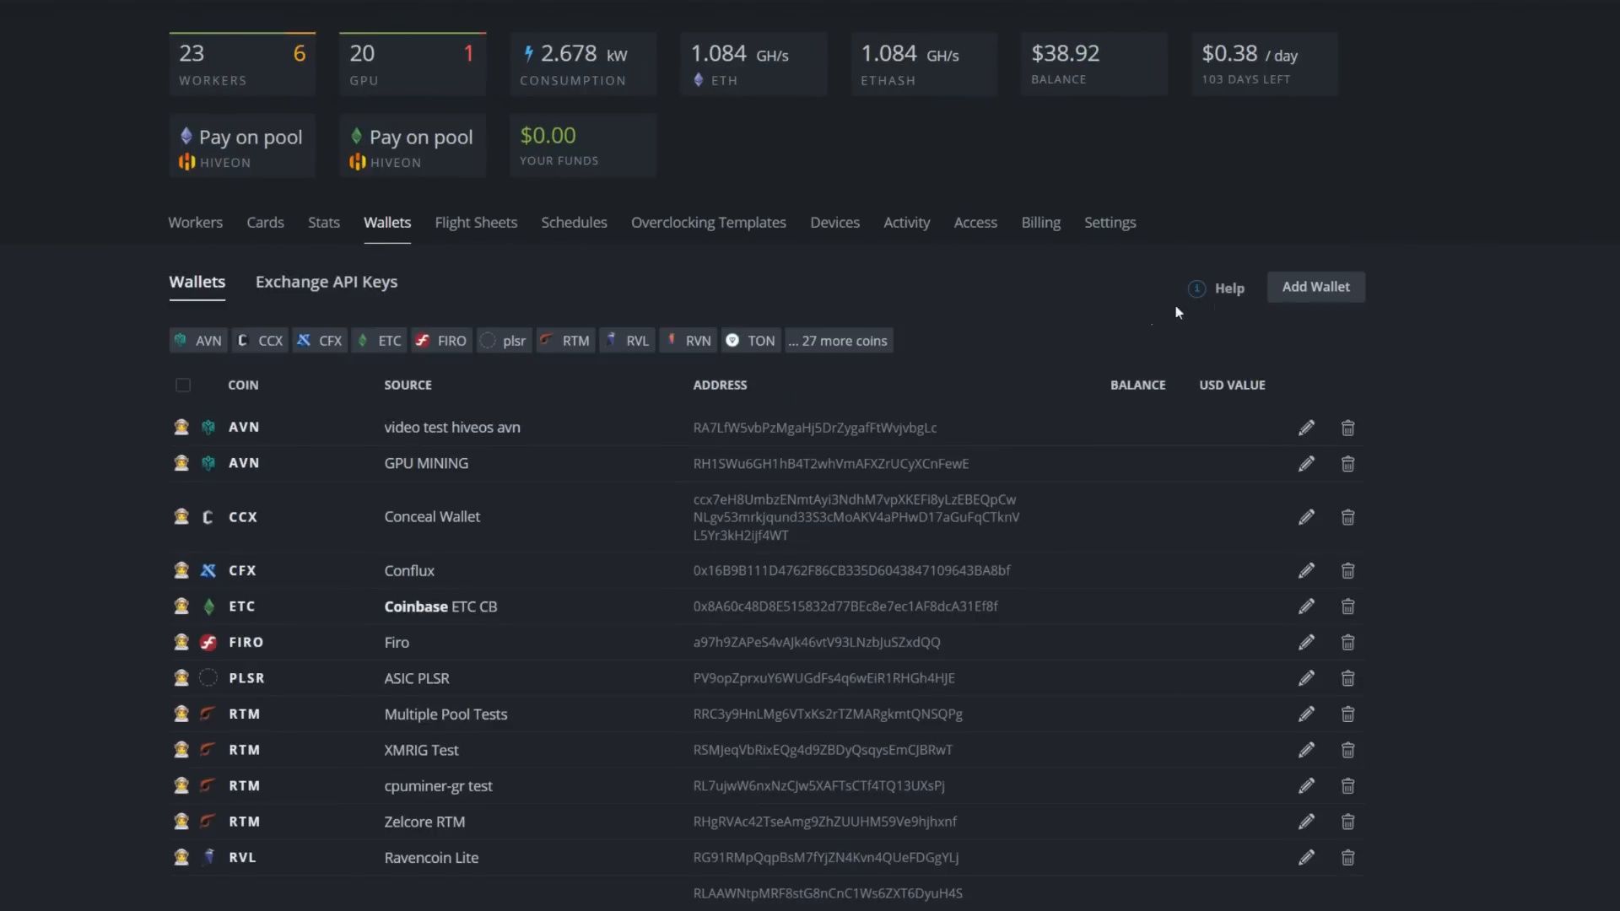
left_click(1306, 295)
left_click(571, 278)
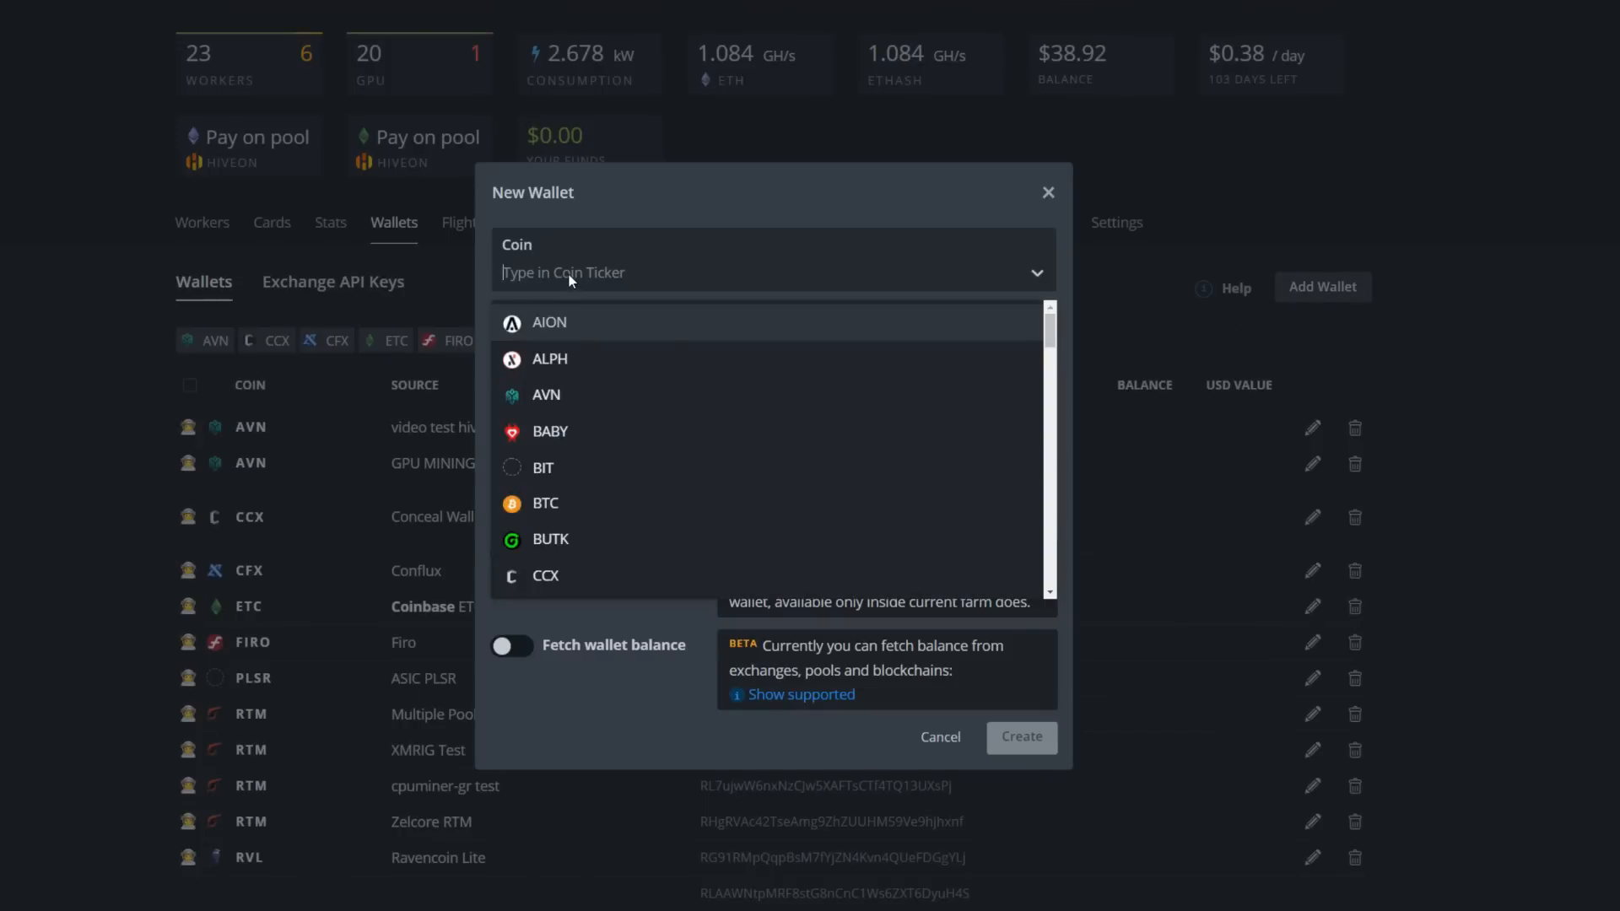
type("VKAX")
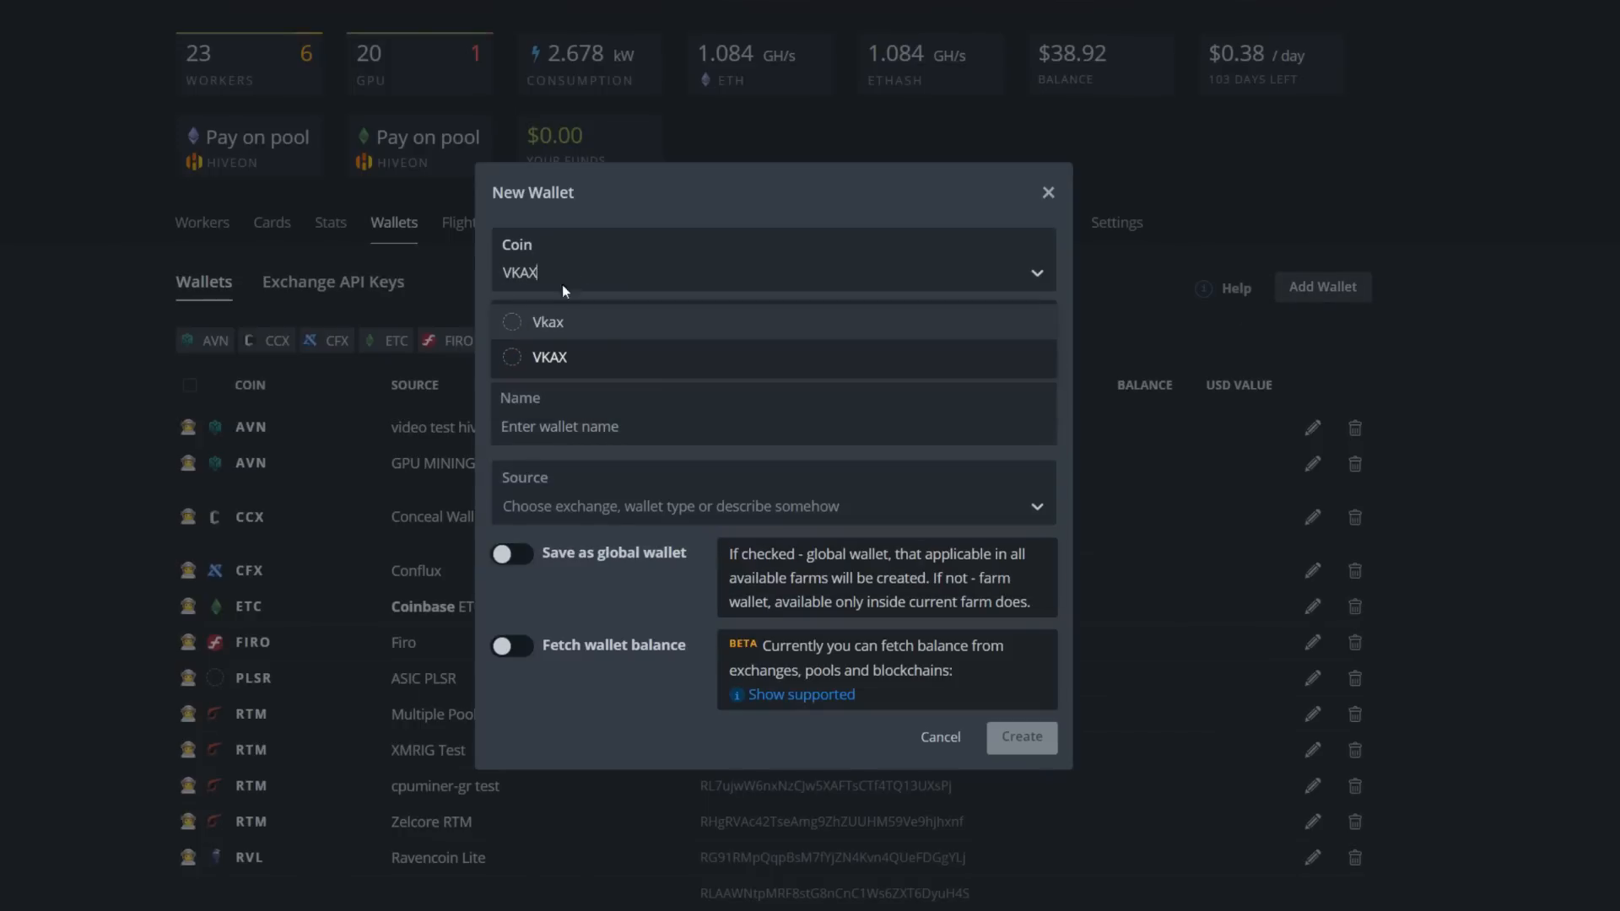
left_click(544, 357)
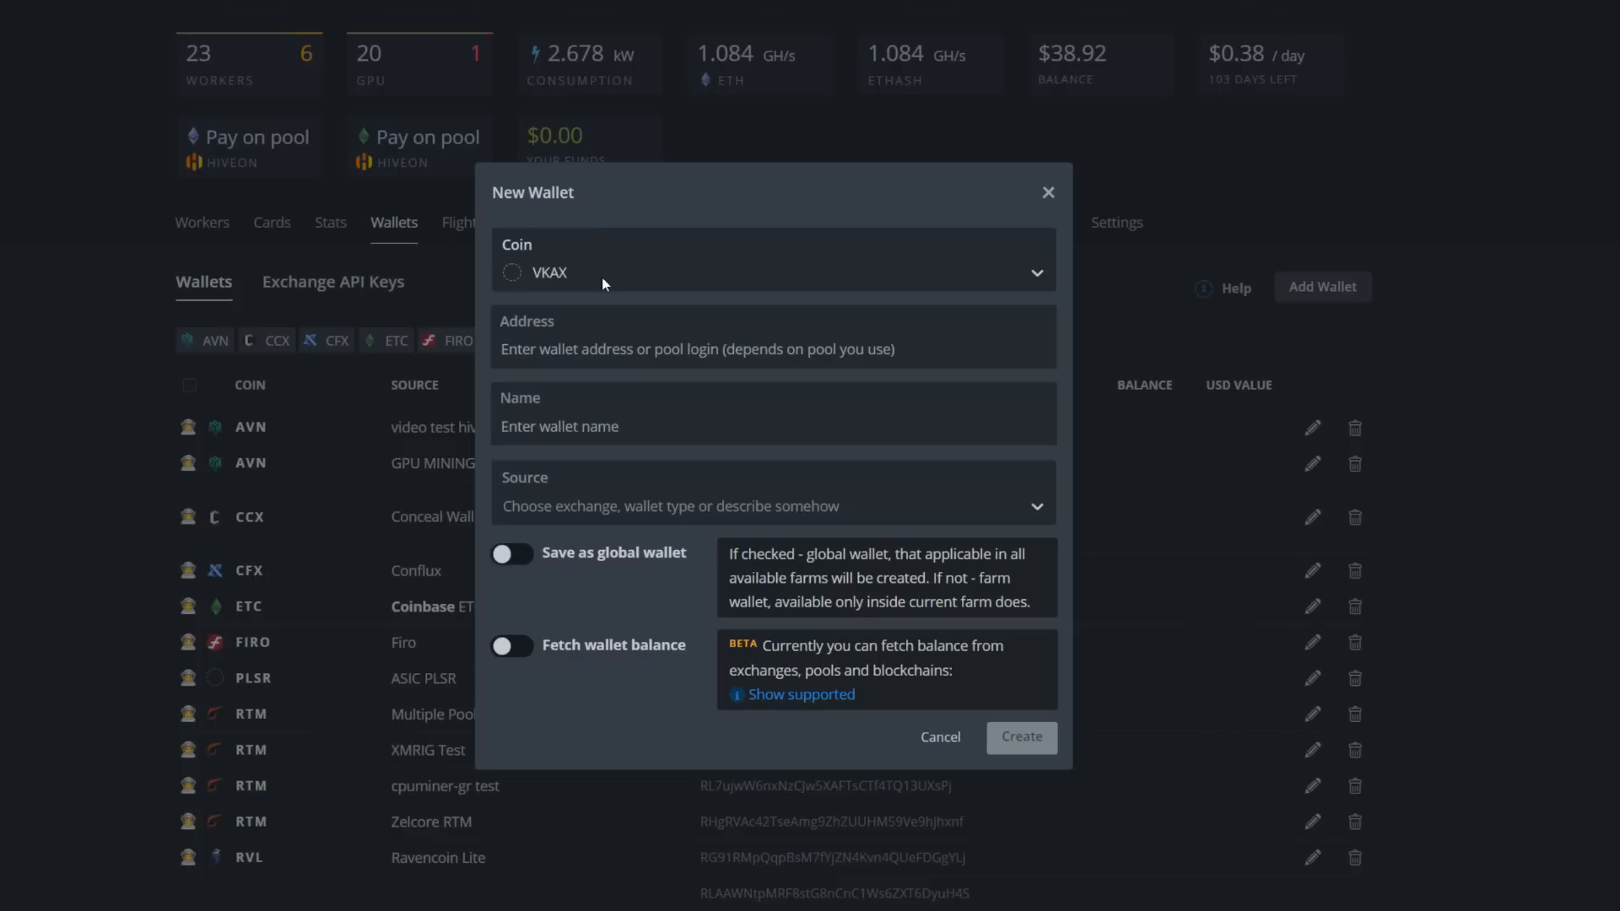
left_click(573, 358)
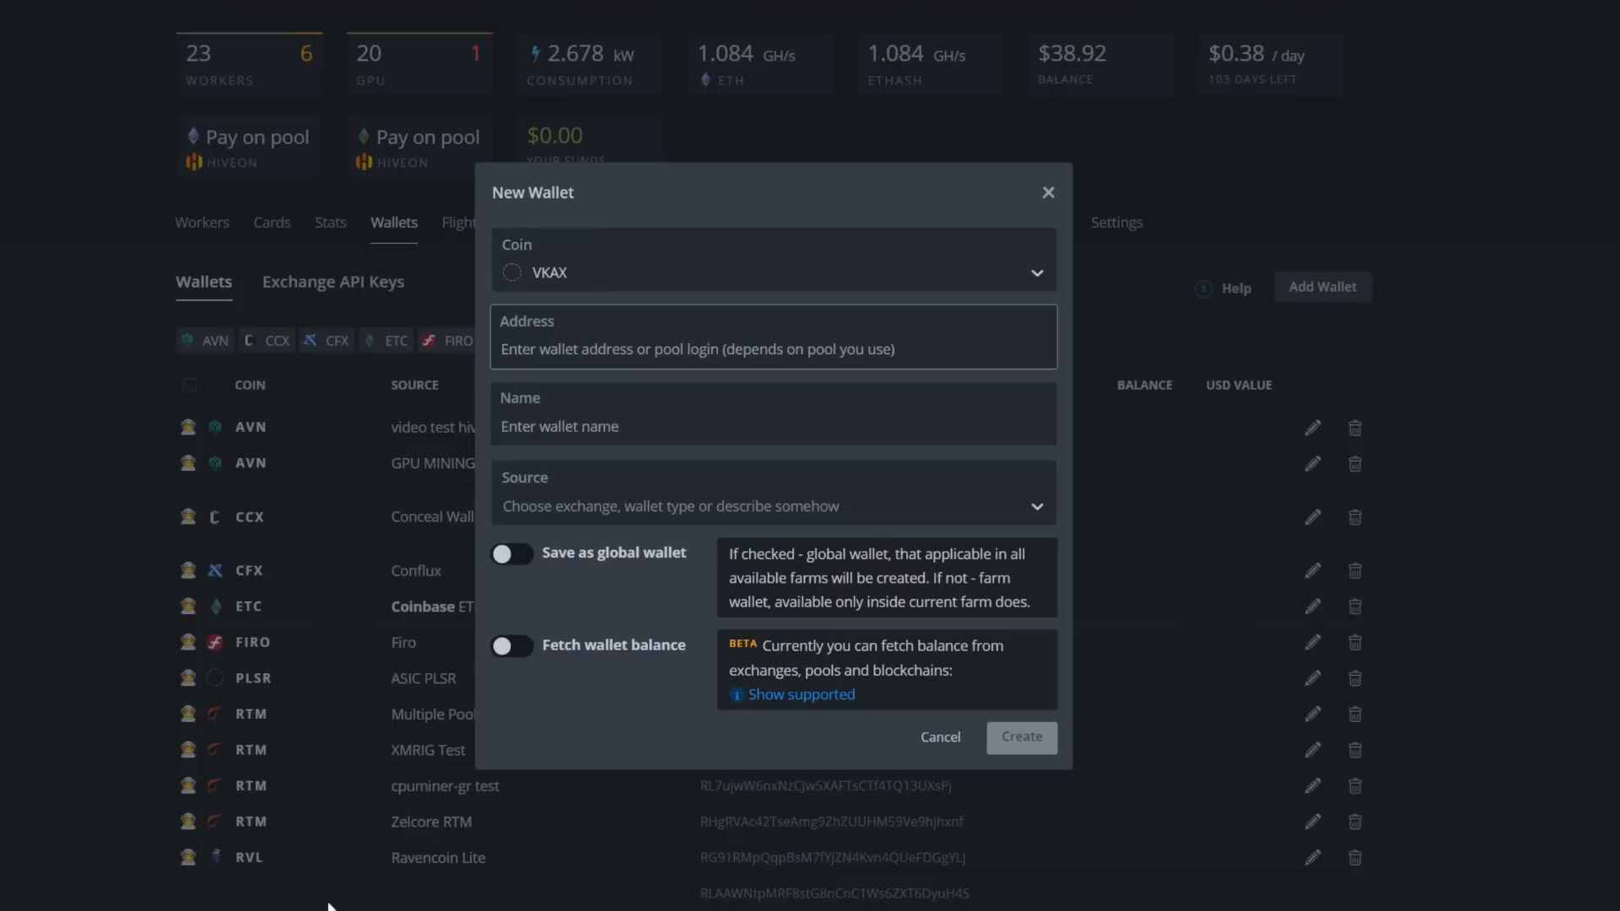
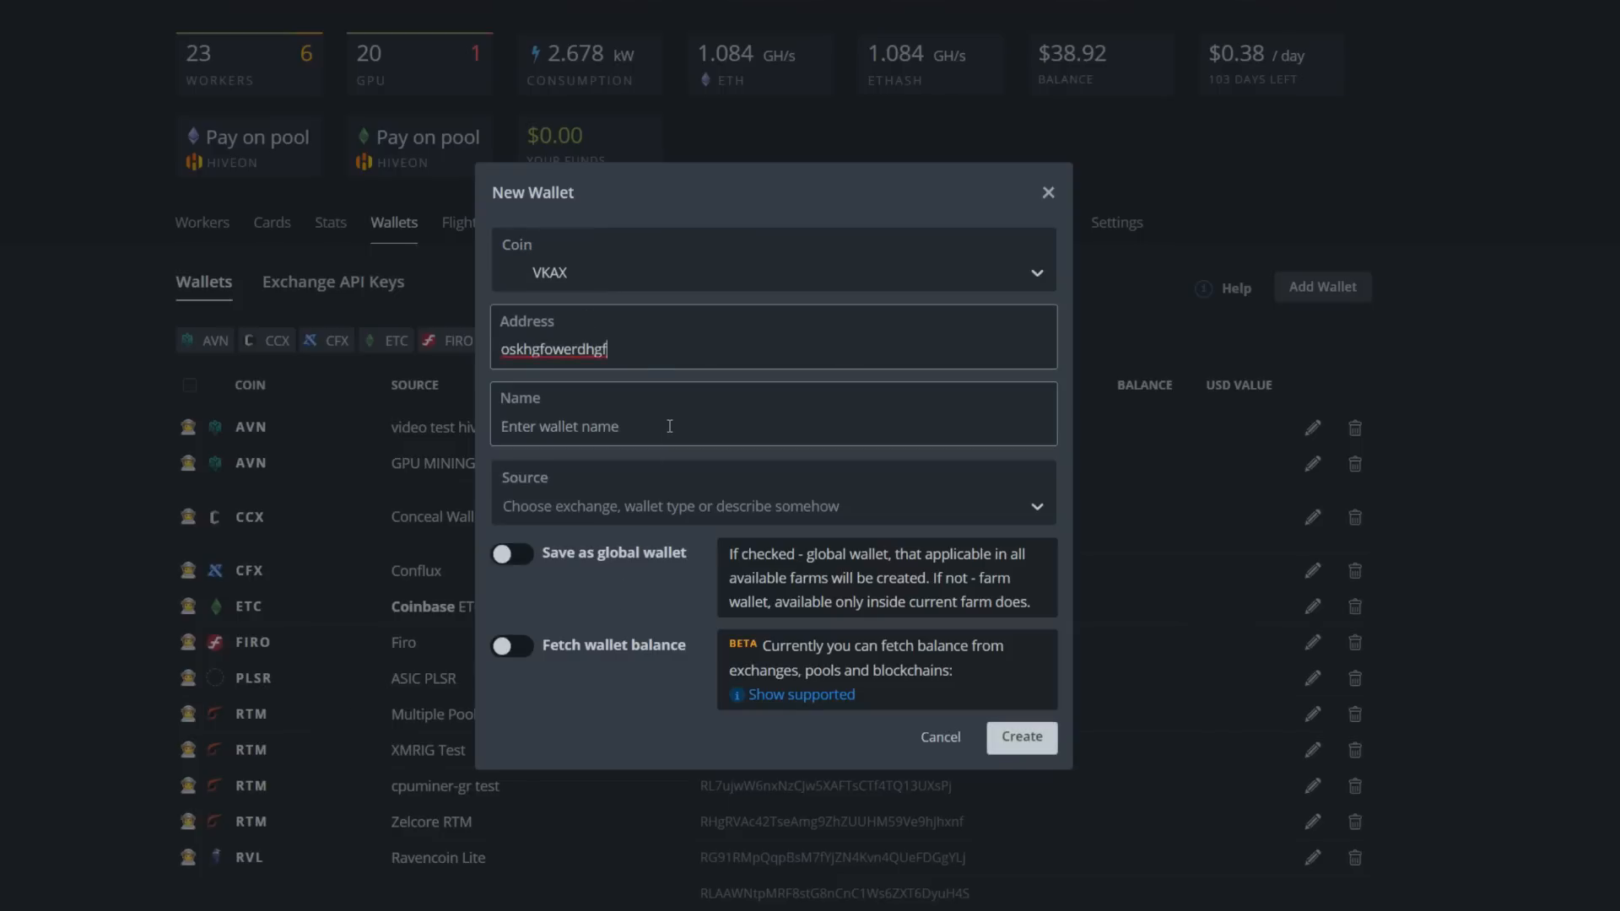
left_click_drag(631, 359, 487, 361)
key("BackSpace")
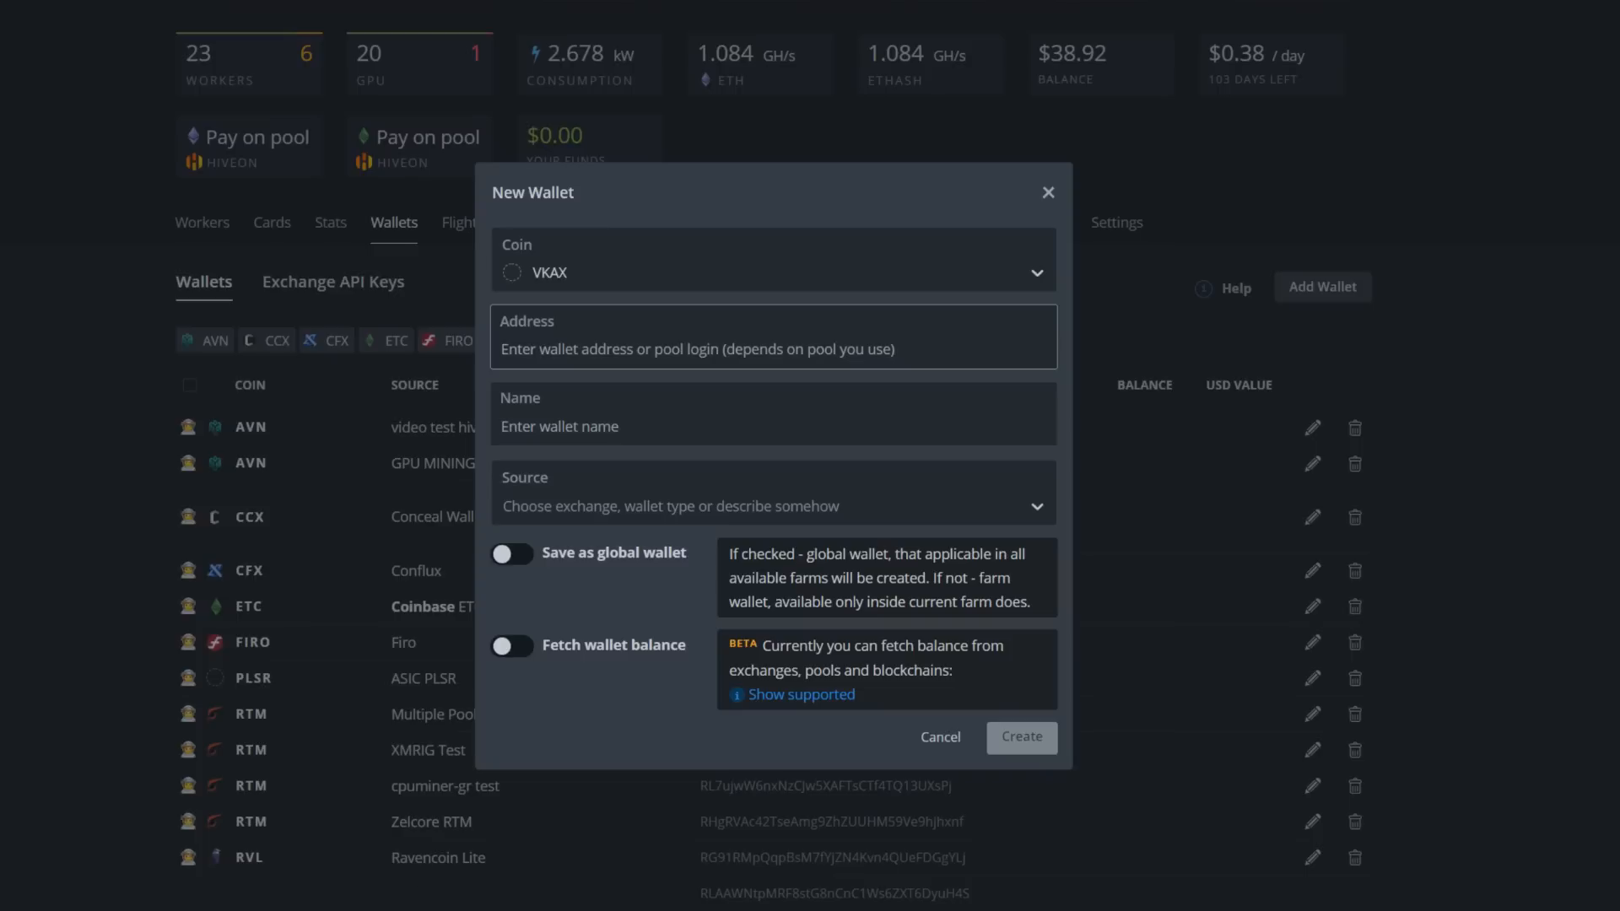
Copy the CPU Miners receiving address from the Vkax wallet and paste it into the new wallet's address
key("alt+Tab")
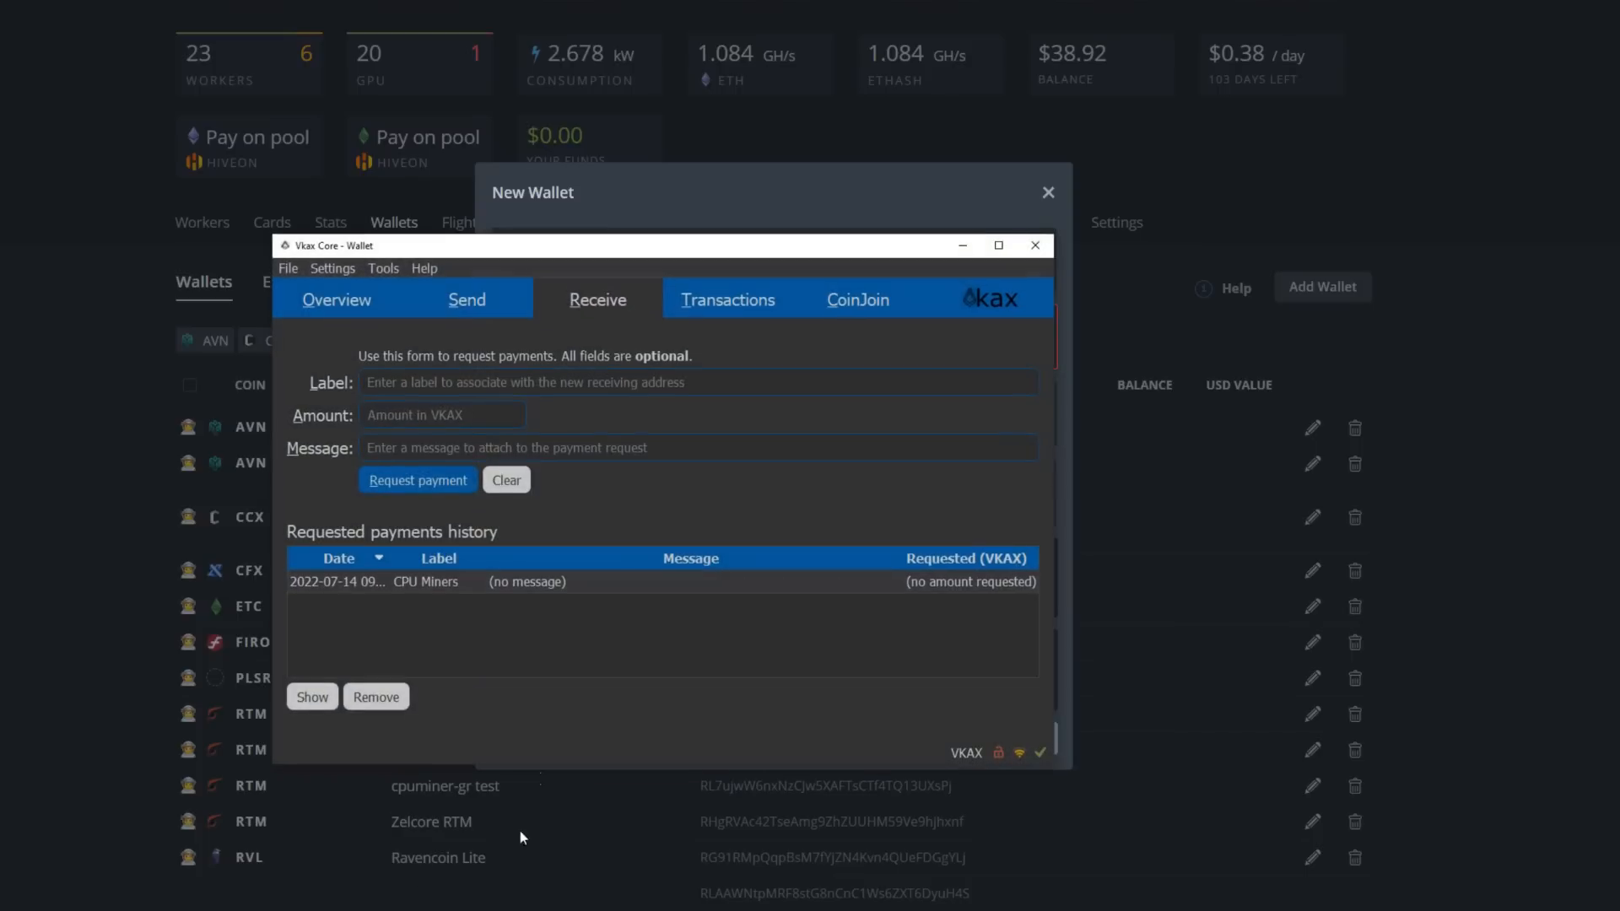
double_click(457, 582)
left_click(843, 721)
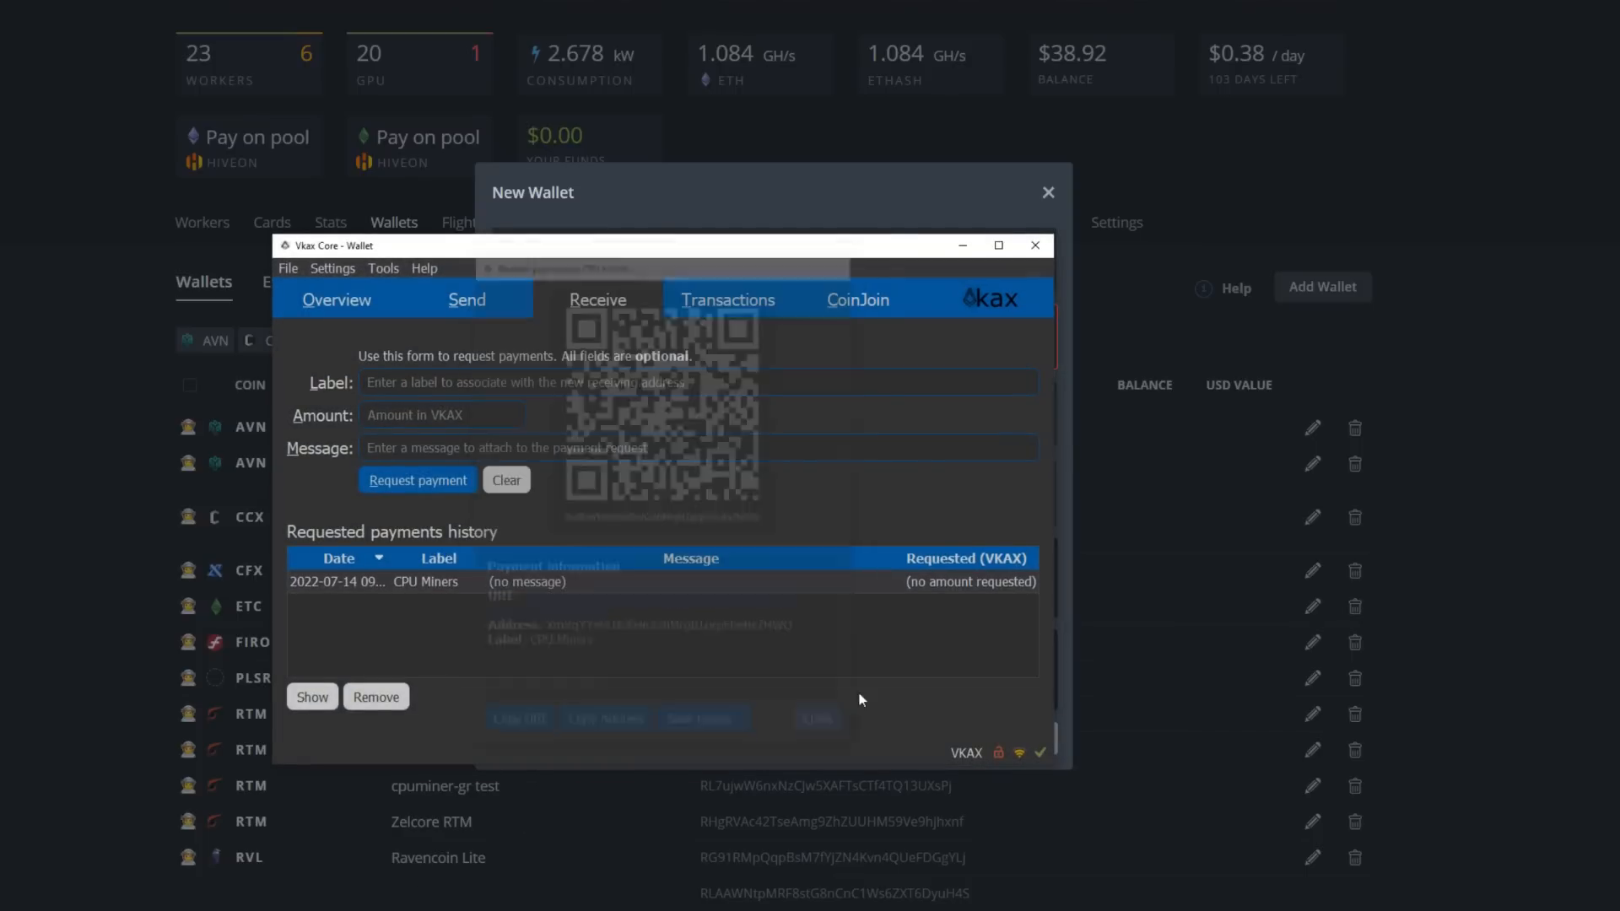
left_click(963, 245)
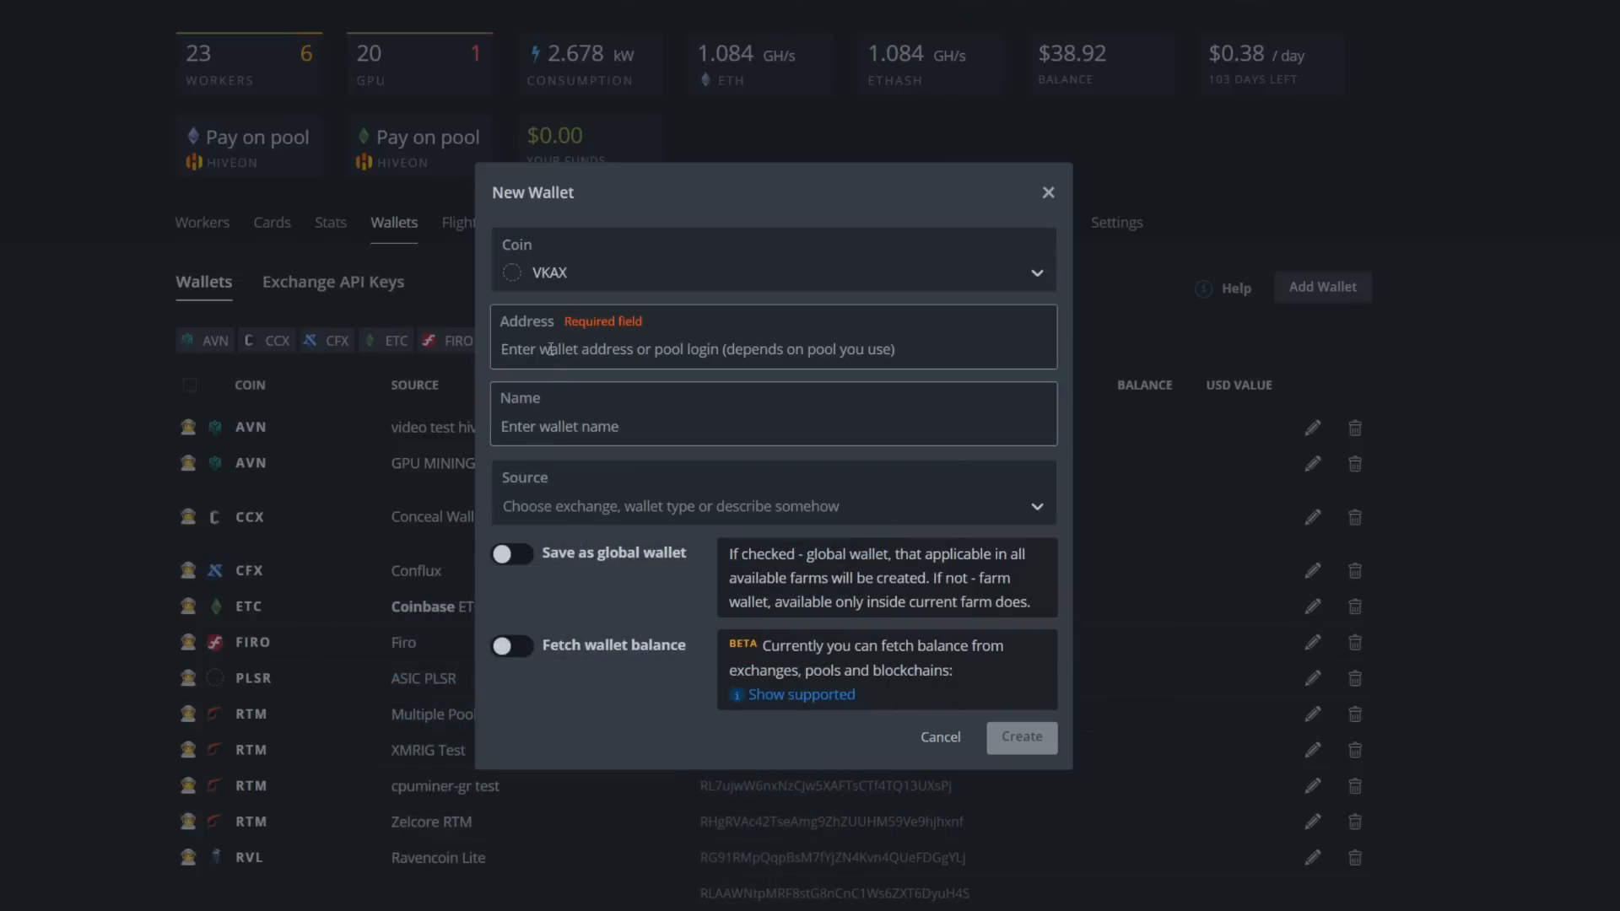
left_click(591, 349)
Name the new wallet VKAX video and cancel the new wallet dialog
left_click(568, 421)
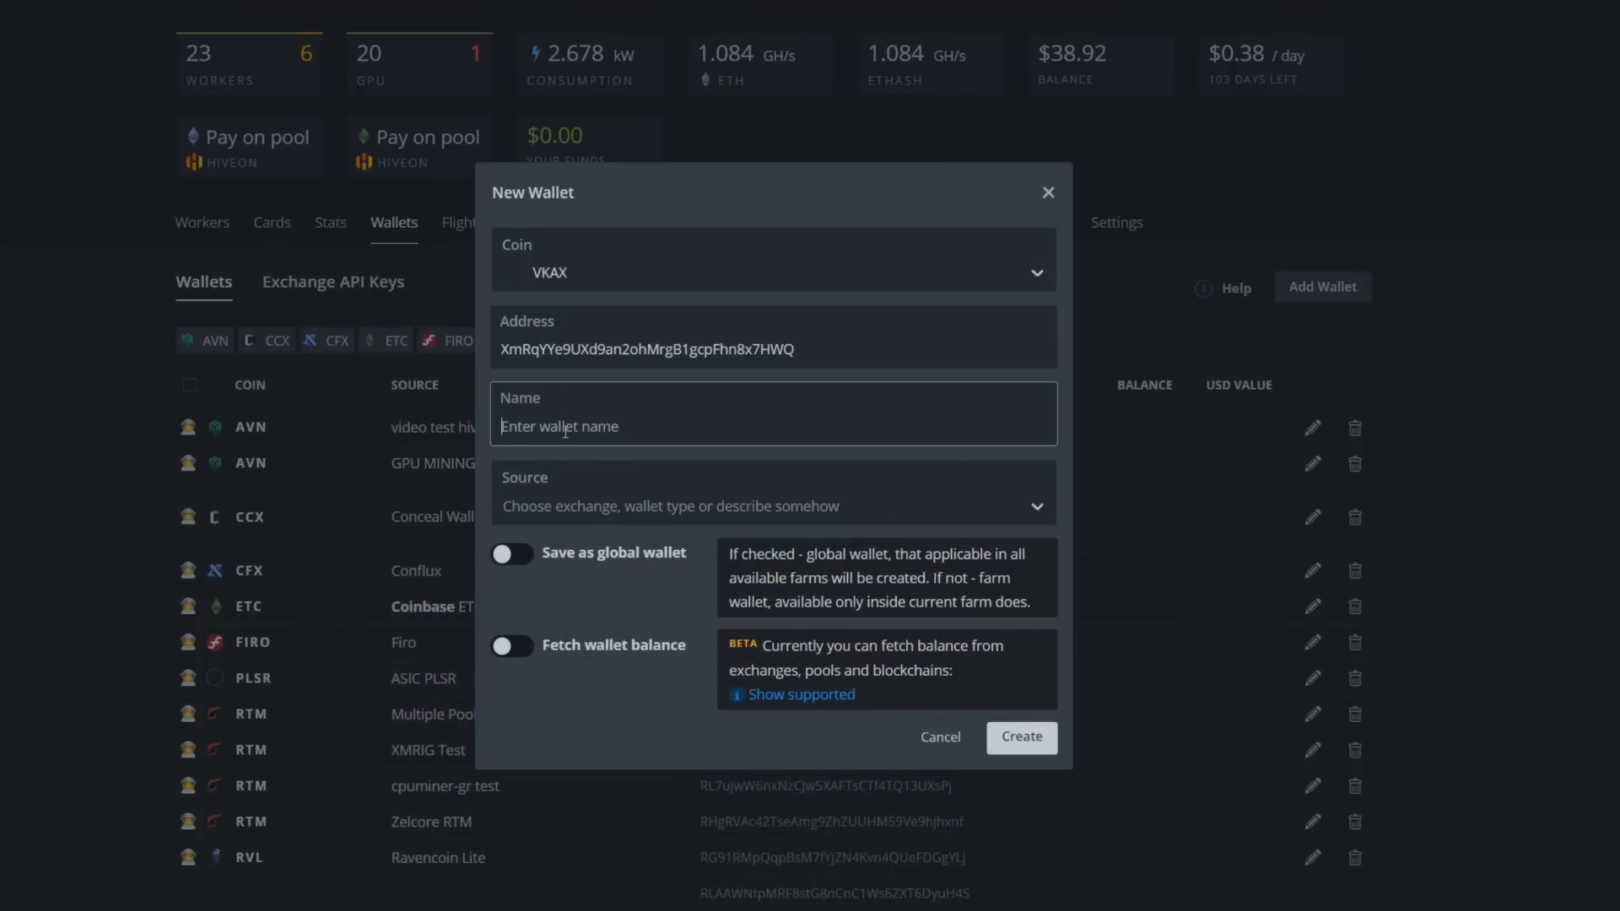
type("VKAX video")
left_click(936, 737)
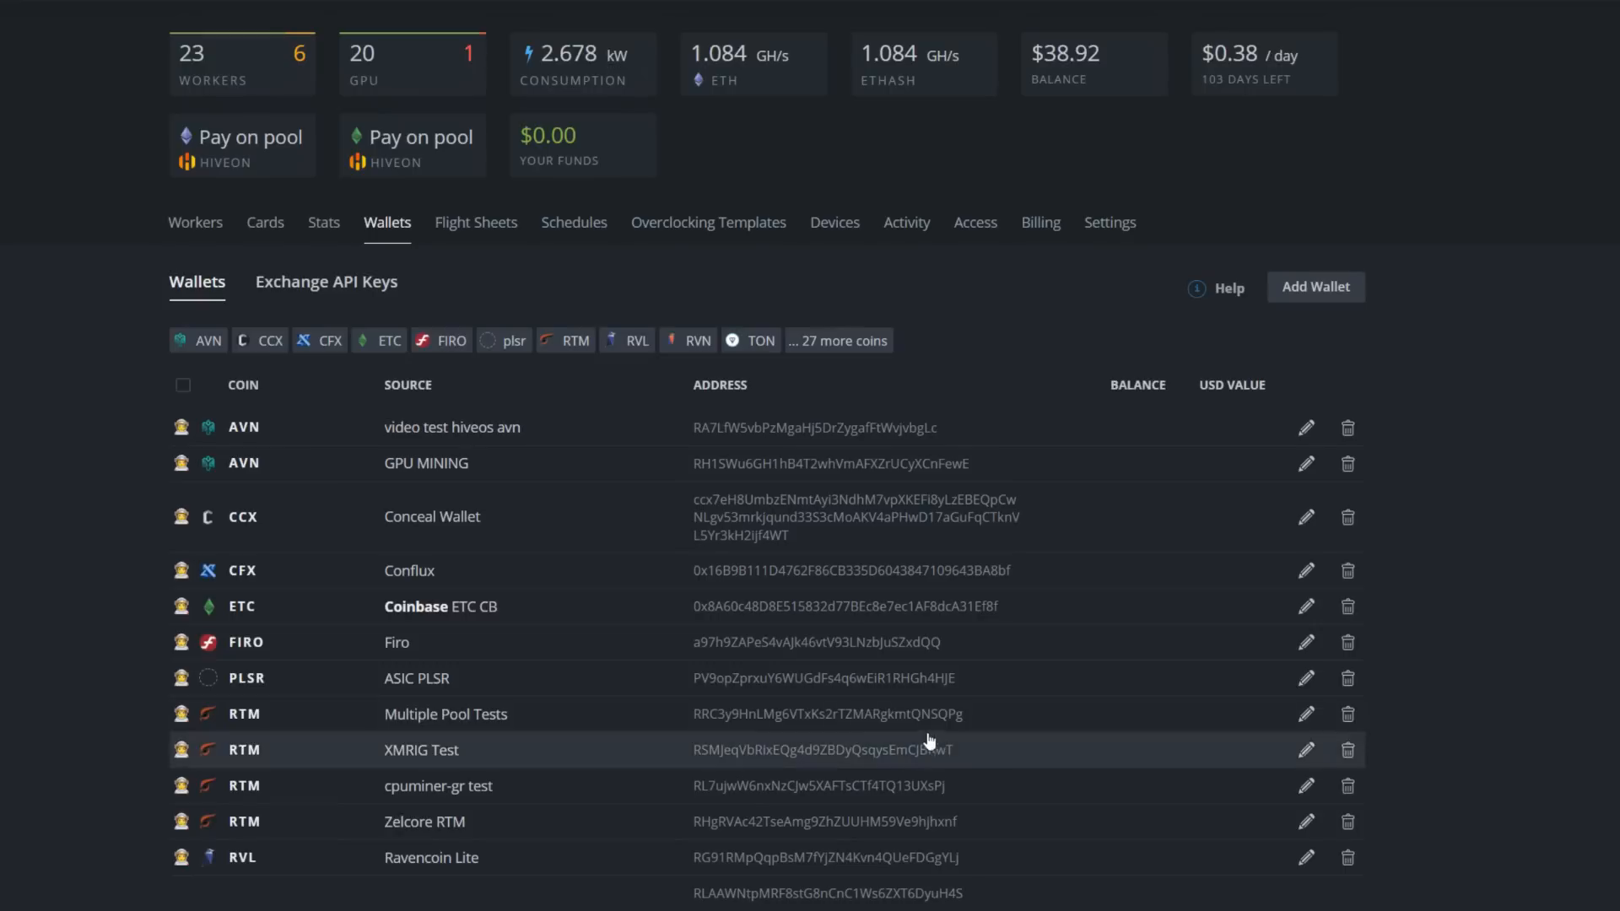
Open Rig01's flight sheet page and return to the workers list
left_click(202, 224)
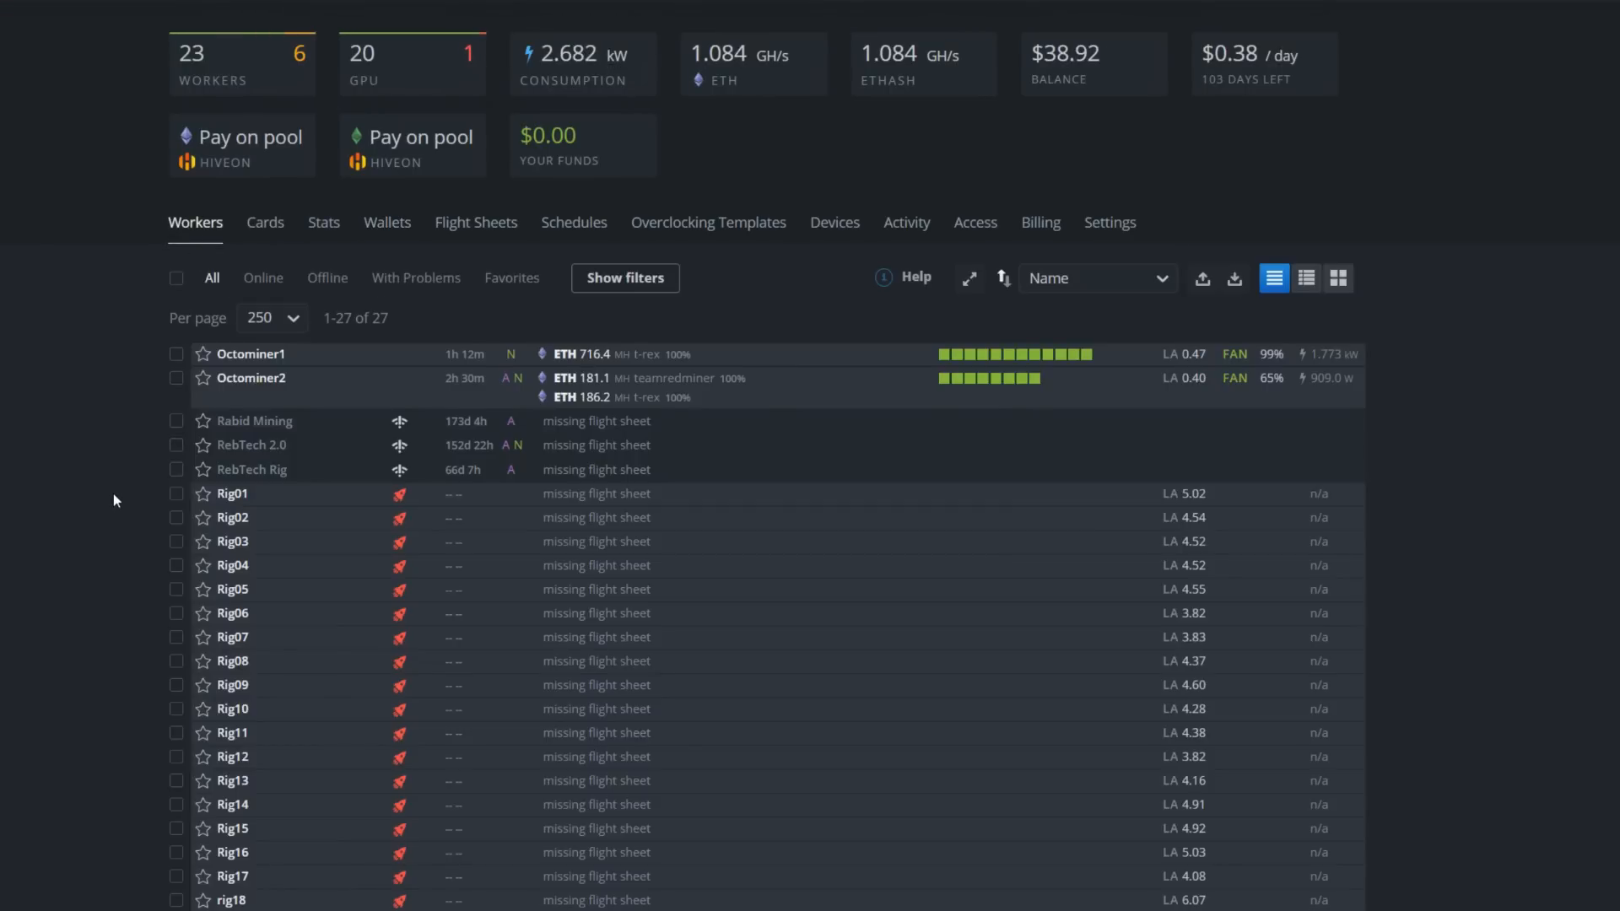
left_click(233, 494)
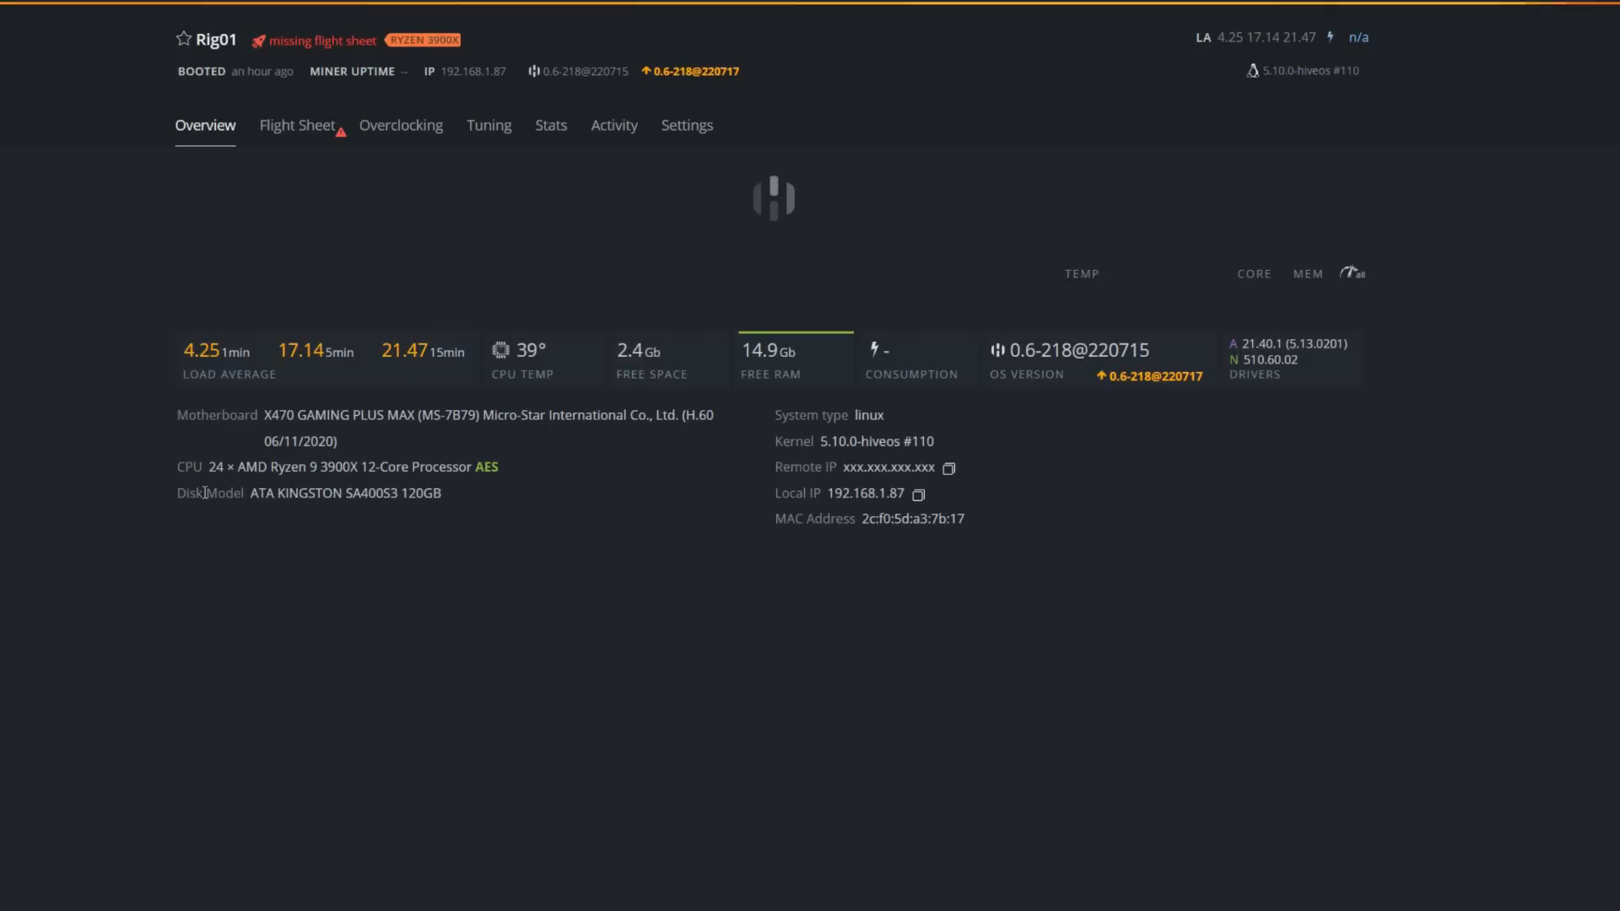
left_click(298, 125)
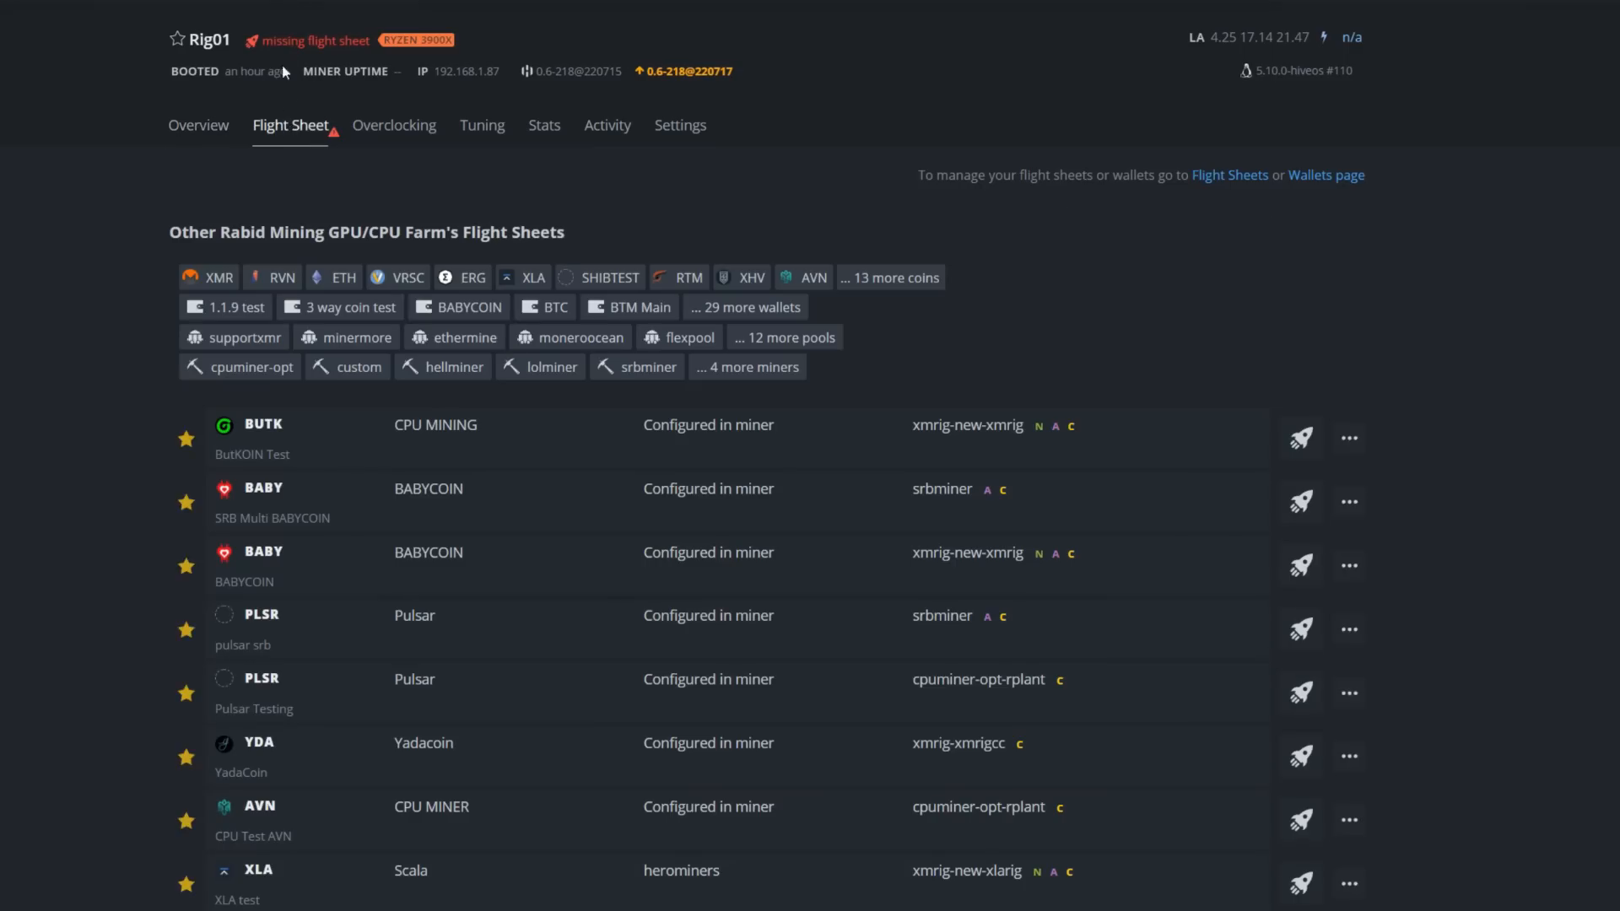
left_click(287, 4)
left_click(273, 126)
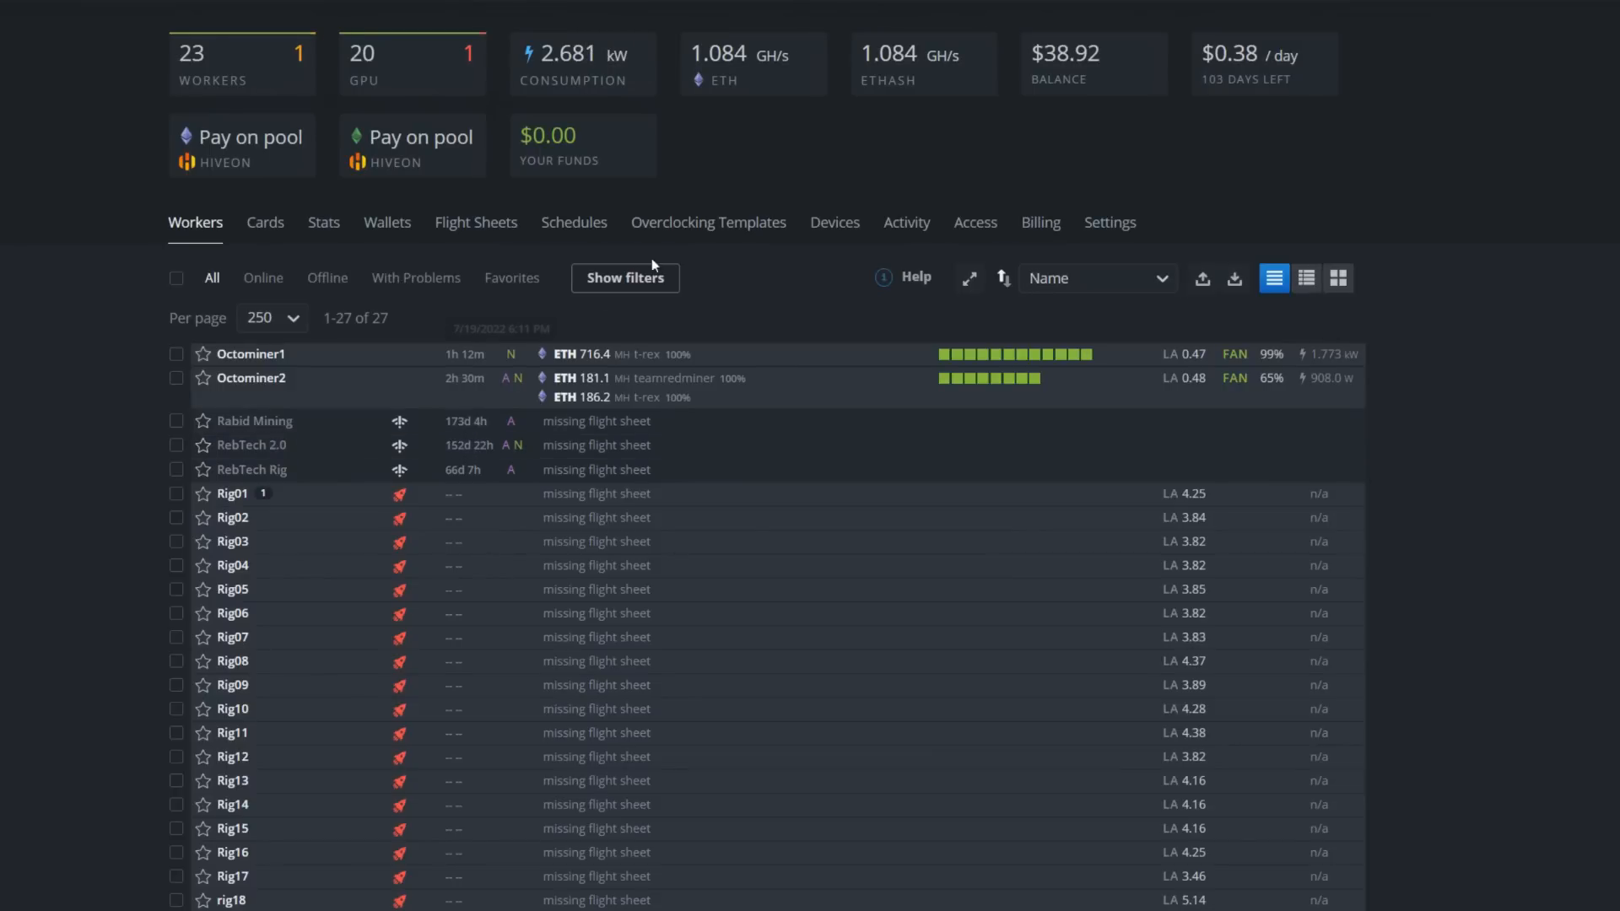
Open the VKAX CPU flight sheet for editing from the flight sheets list
left_click(477, 224)
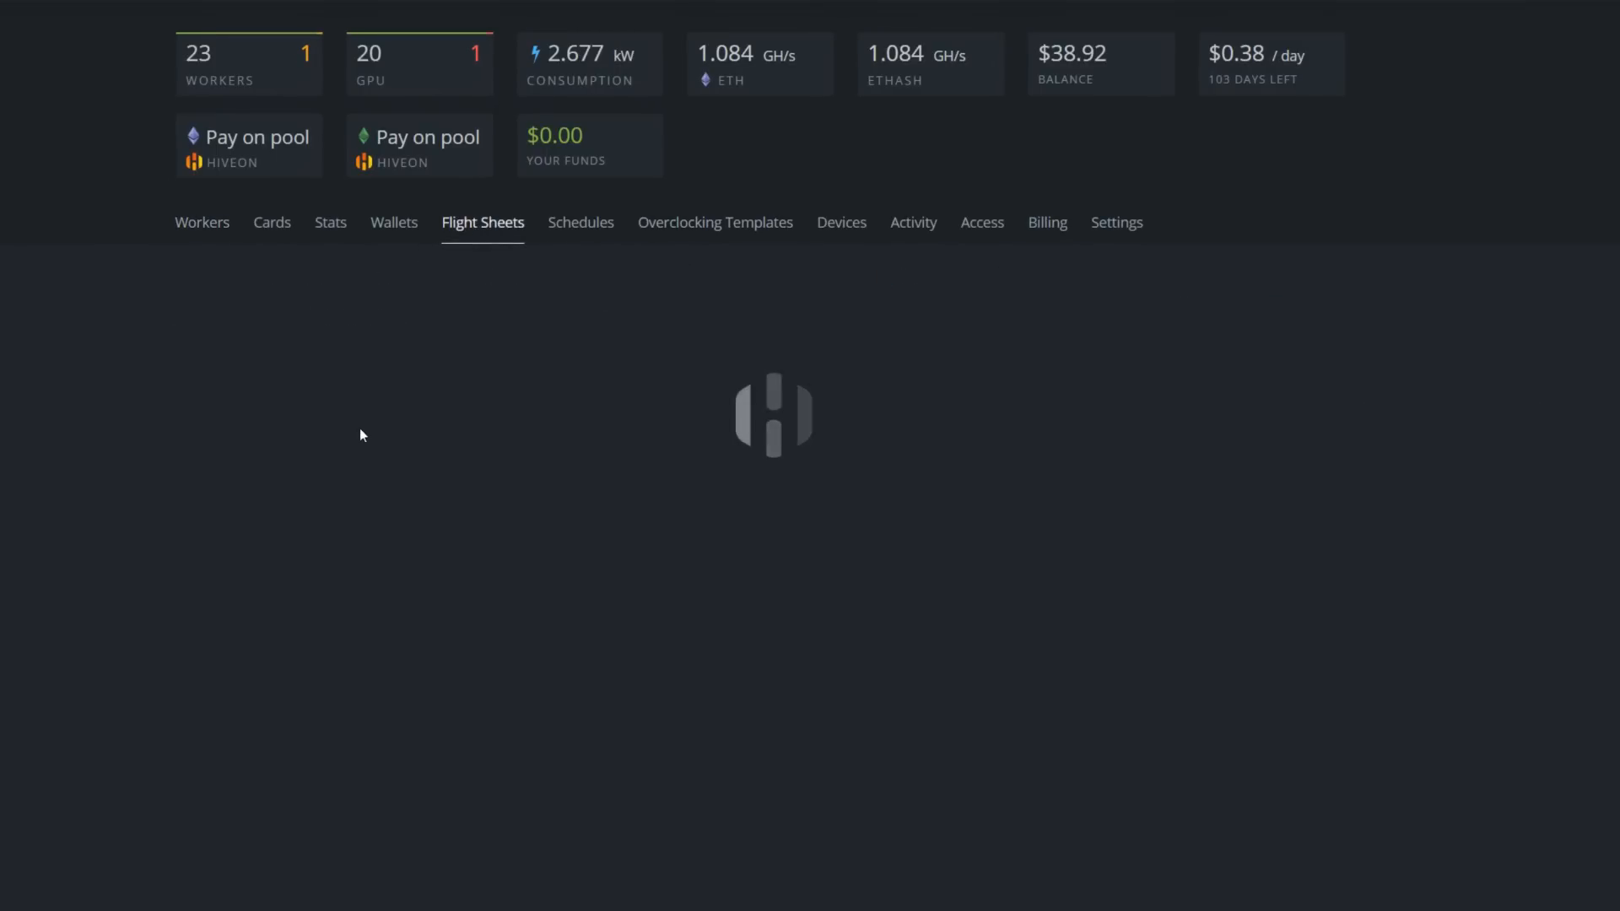
scroll(116, 625, "down", 15)
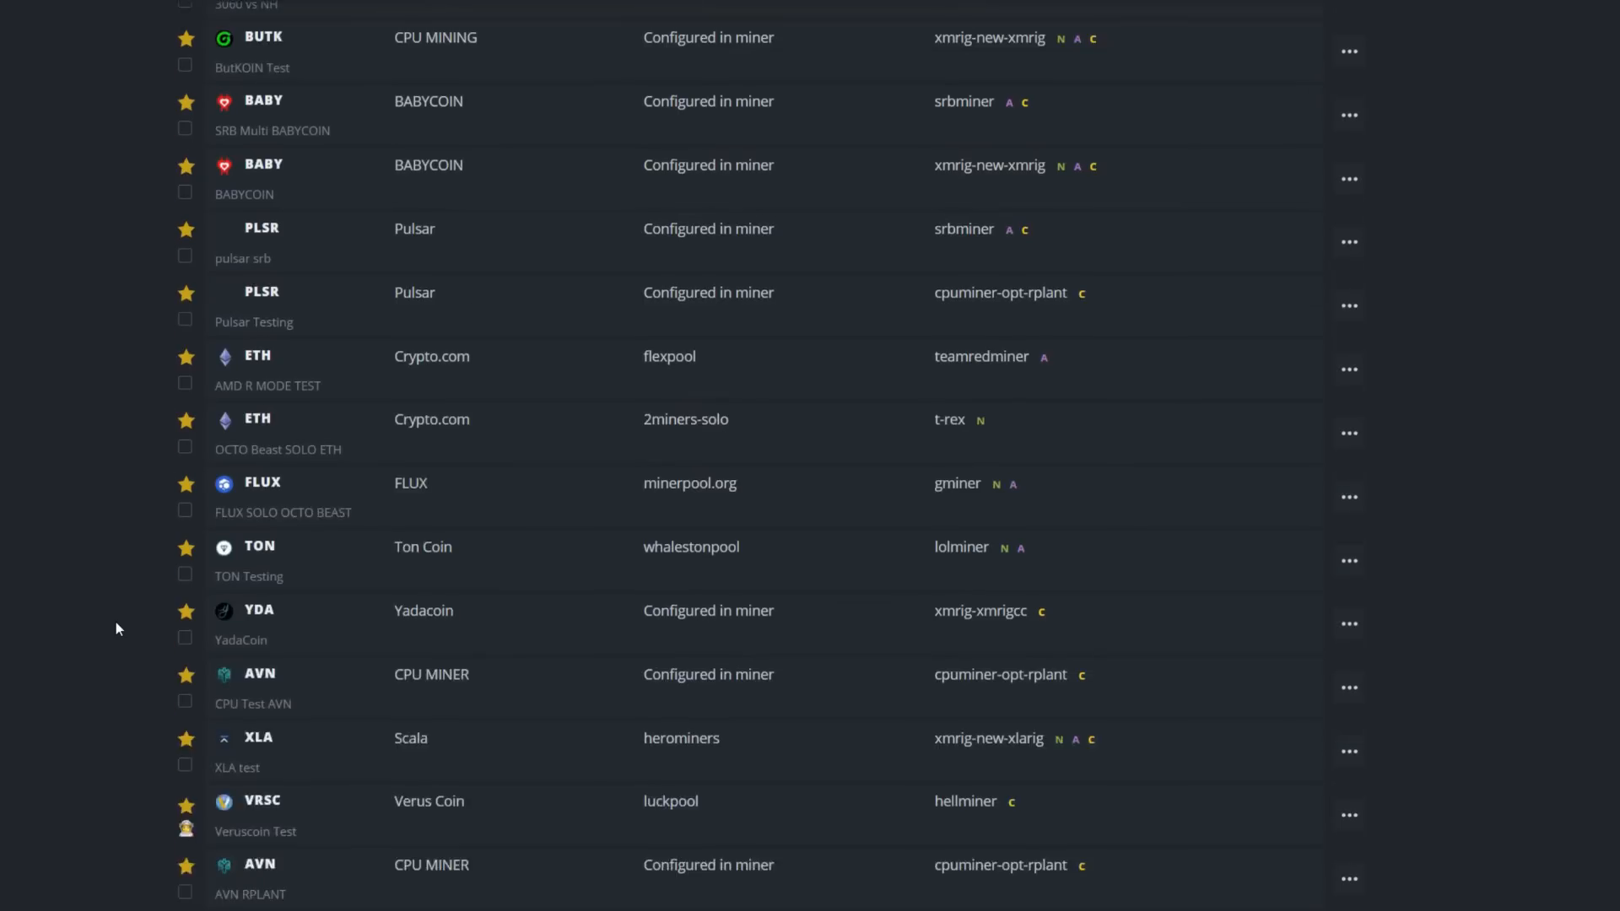
scroll(116, 625, "down", 5)
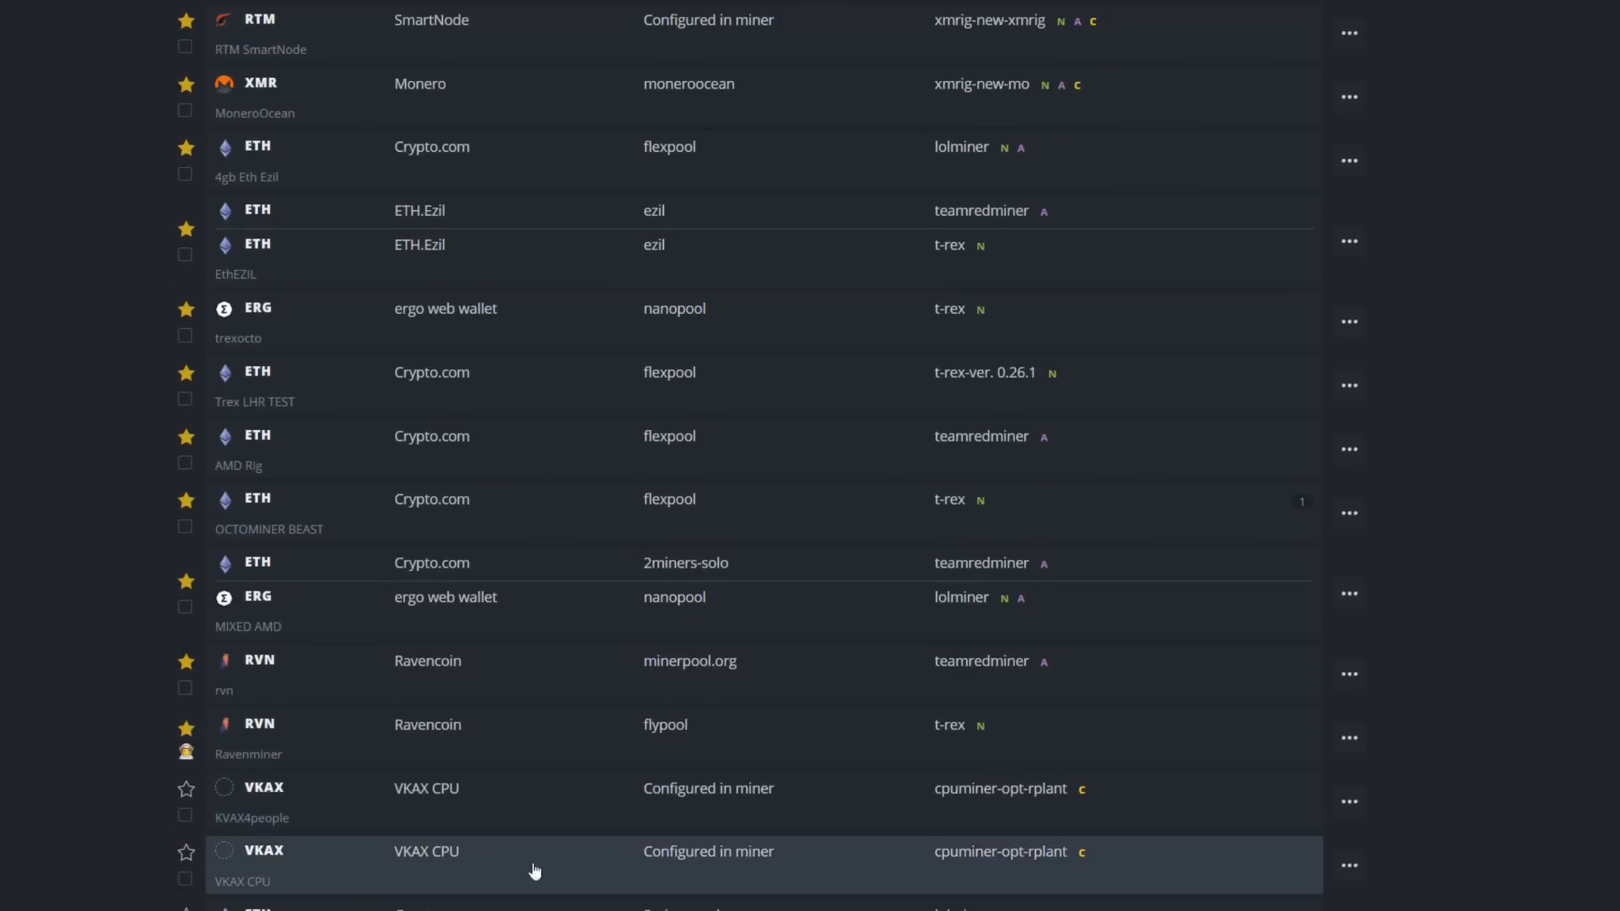
left_click(1350, 869)
left_click(1278, 584)
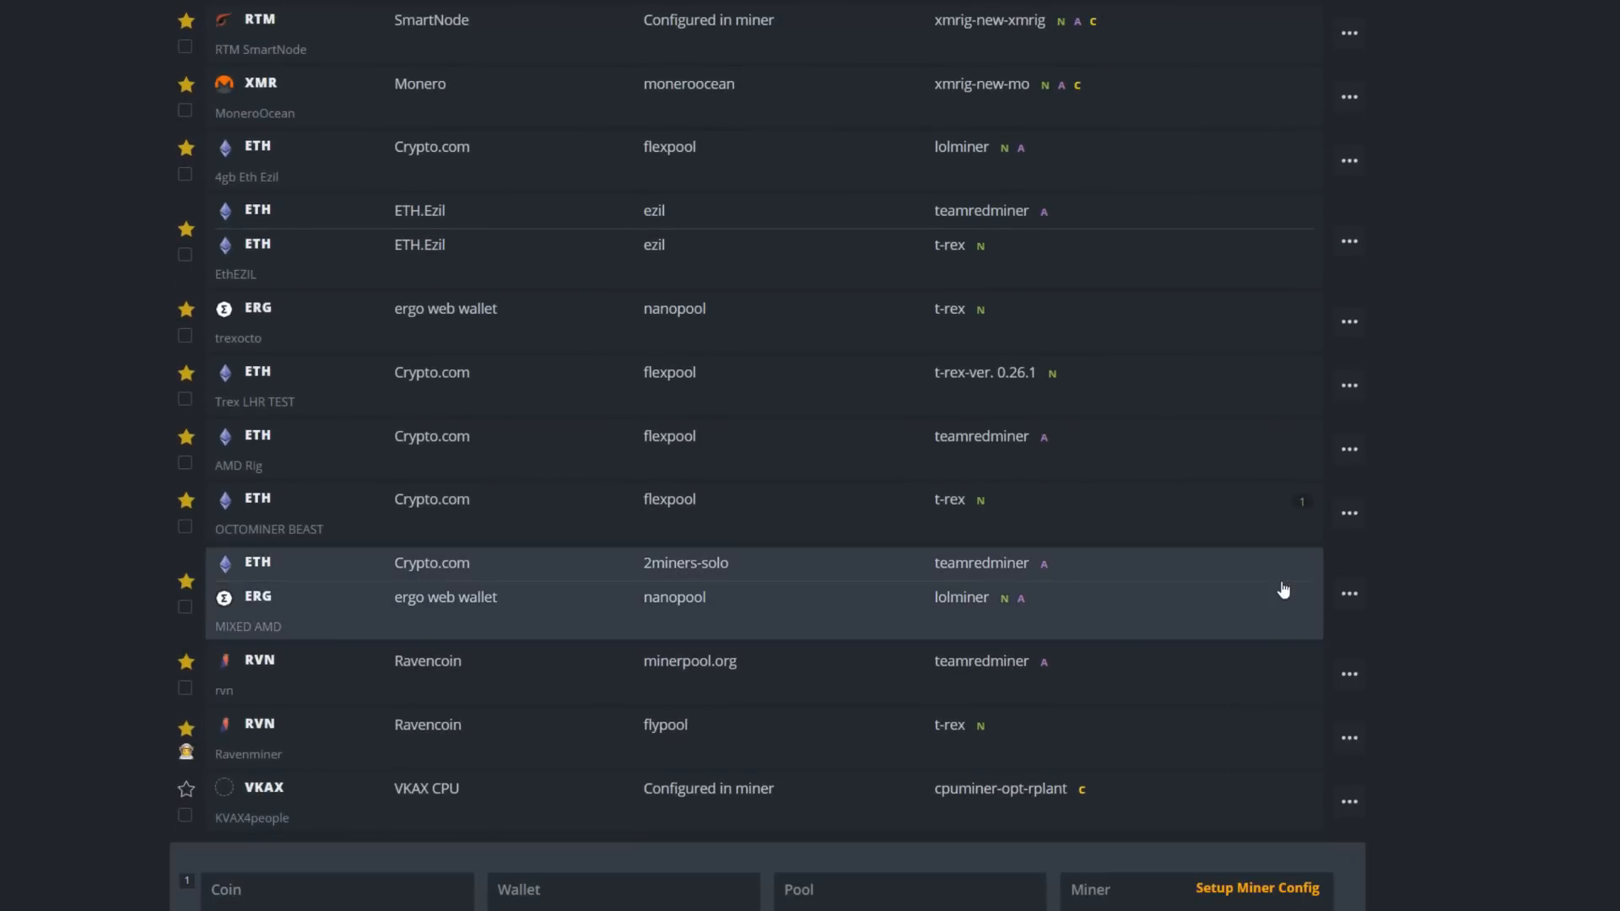
scroll(741, 769, "down", 2)
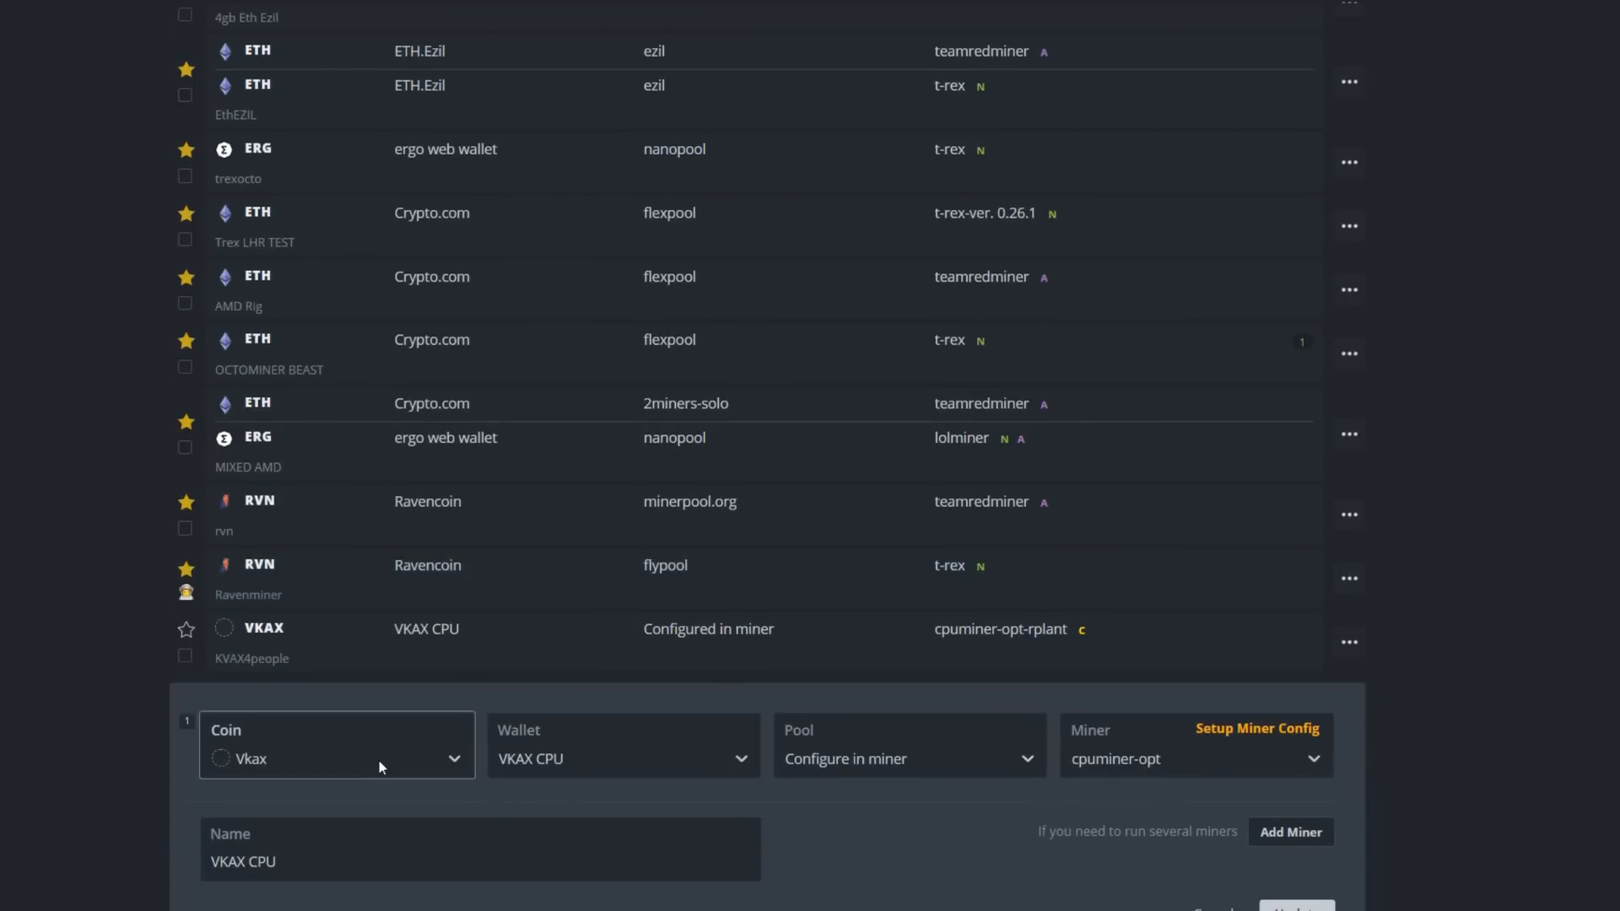
Review the flight sheet's coin, wallet, pool and cpuminer-opt miner configuration settings
left_click(283, 757)
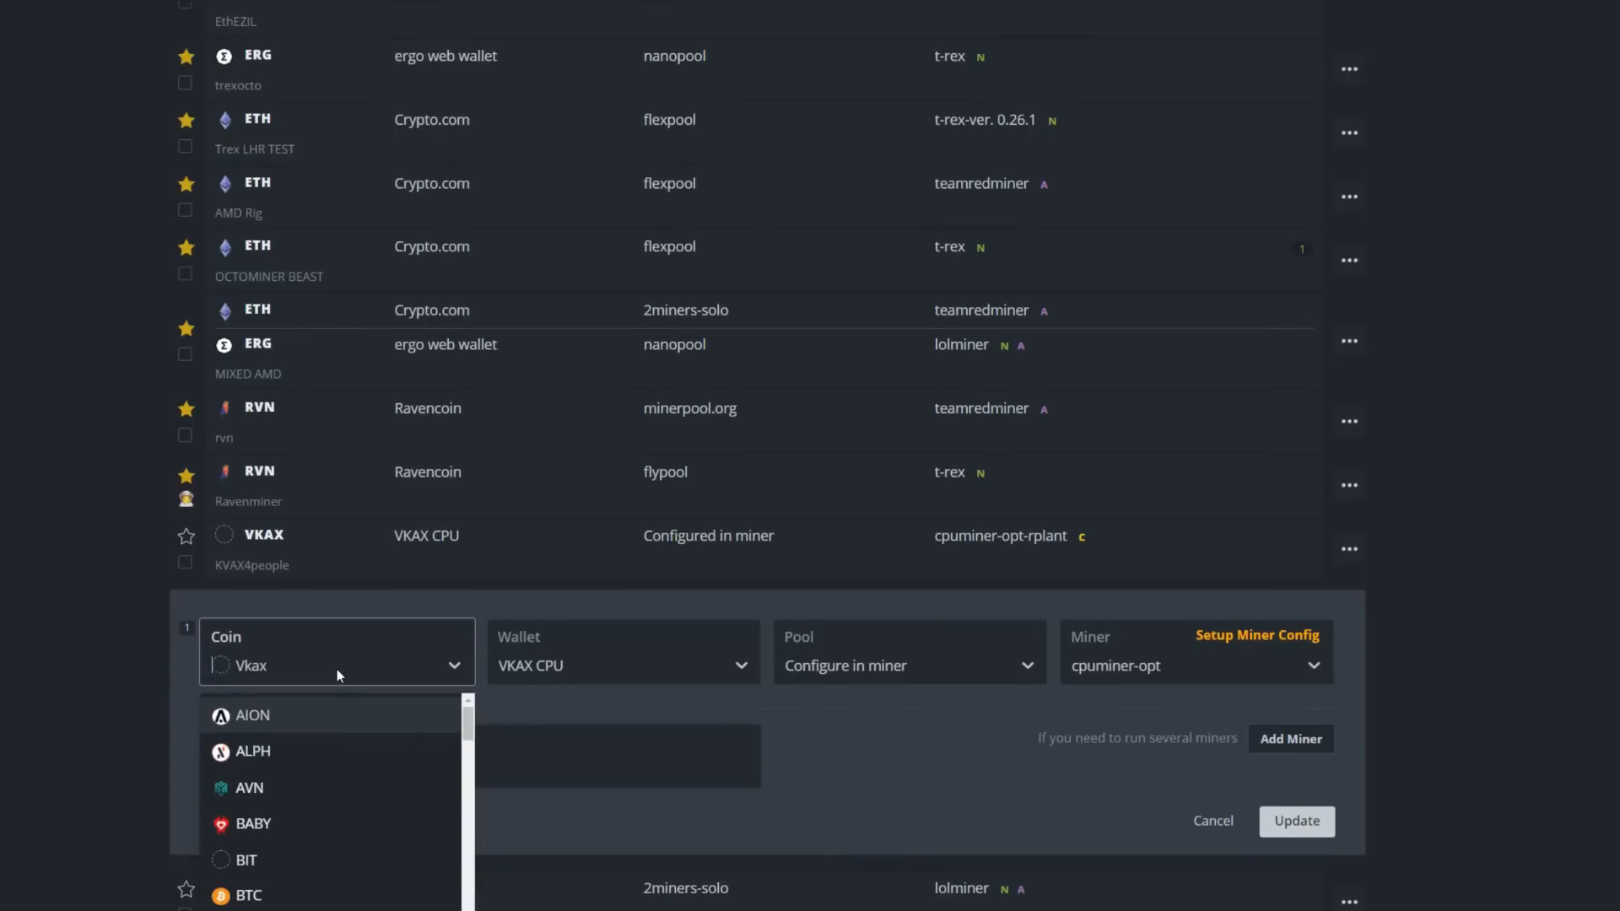
type("v")
left_click(266, 718)
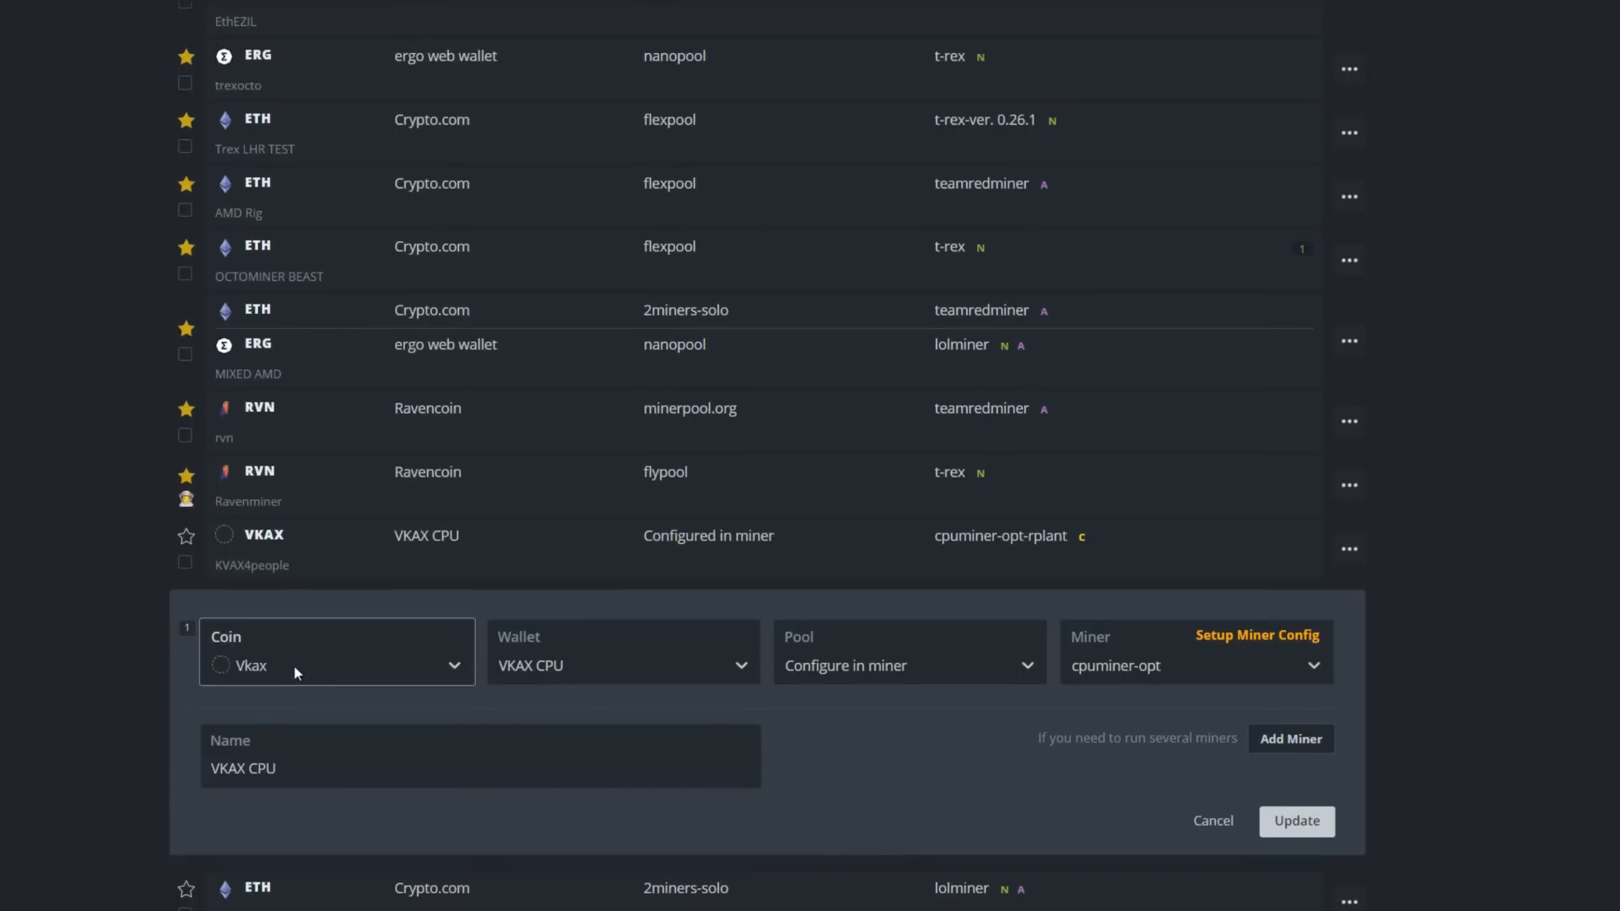
left_click(634, 671)
left_click(635, 674)
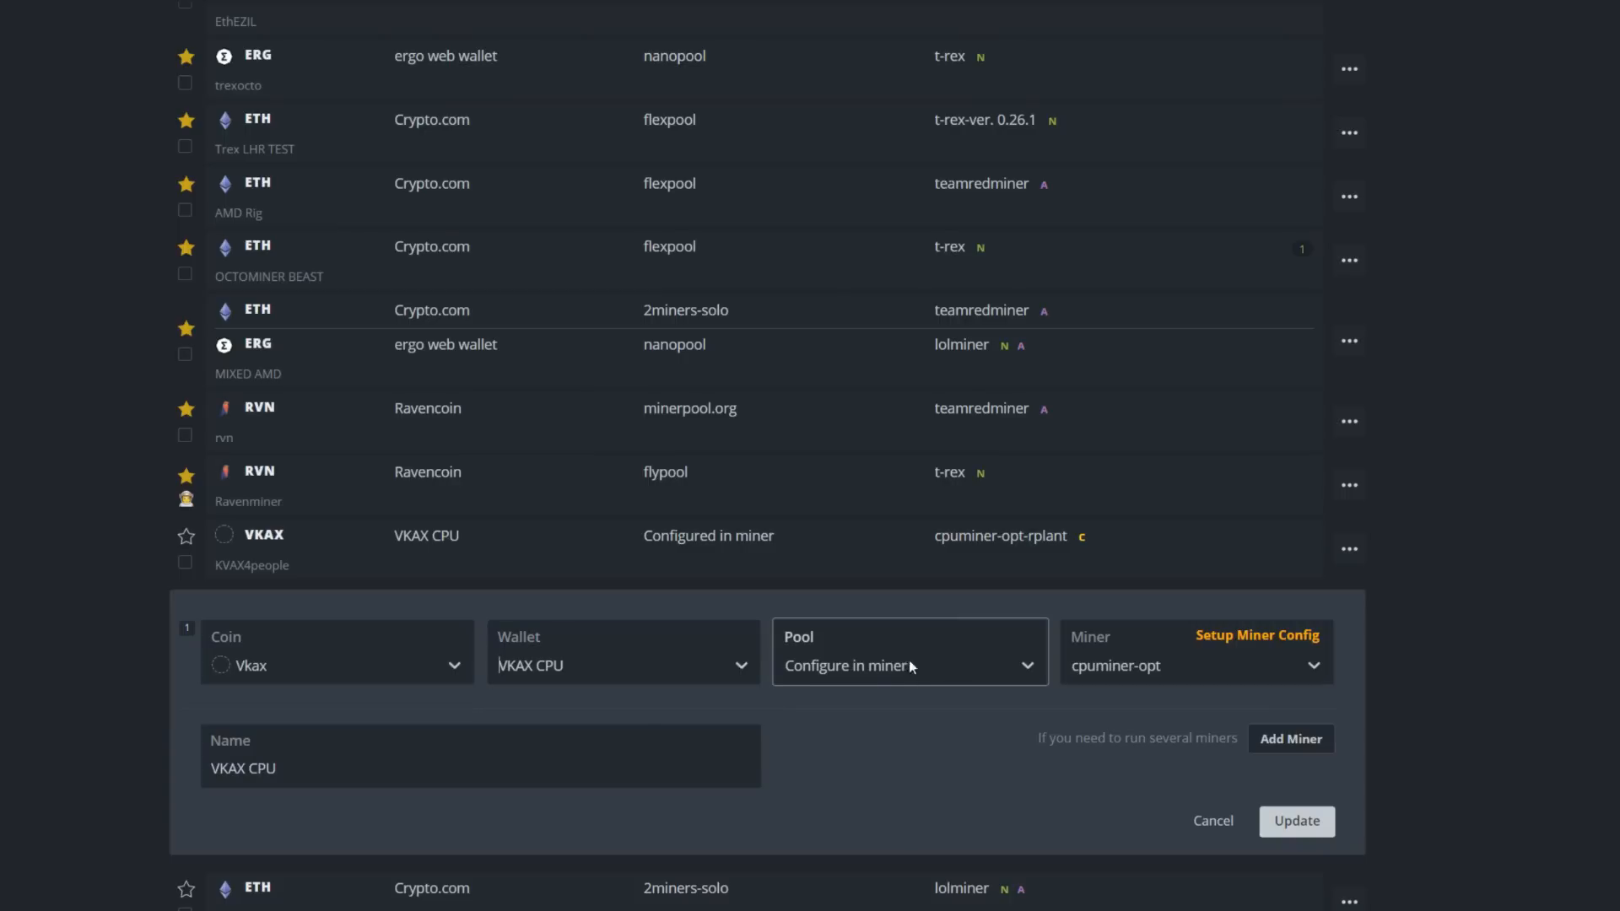
left_click(980, 667)
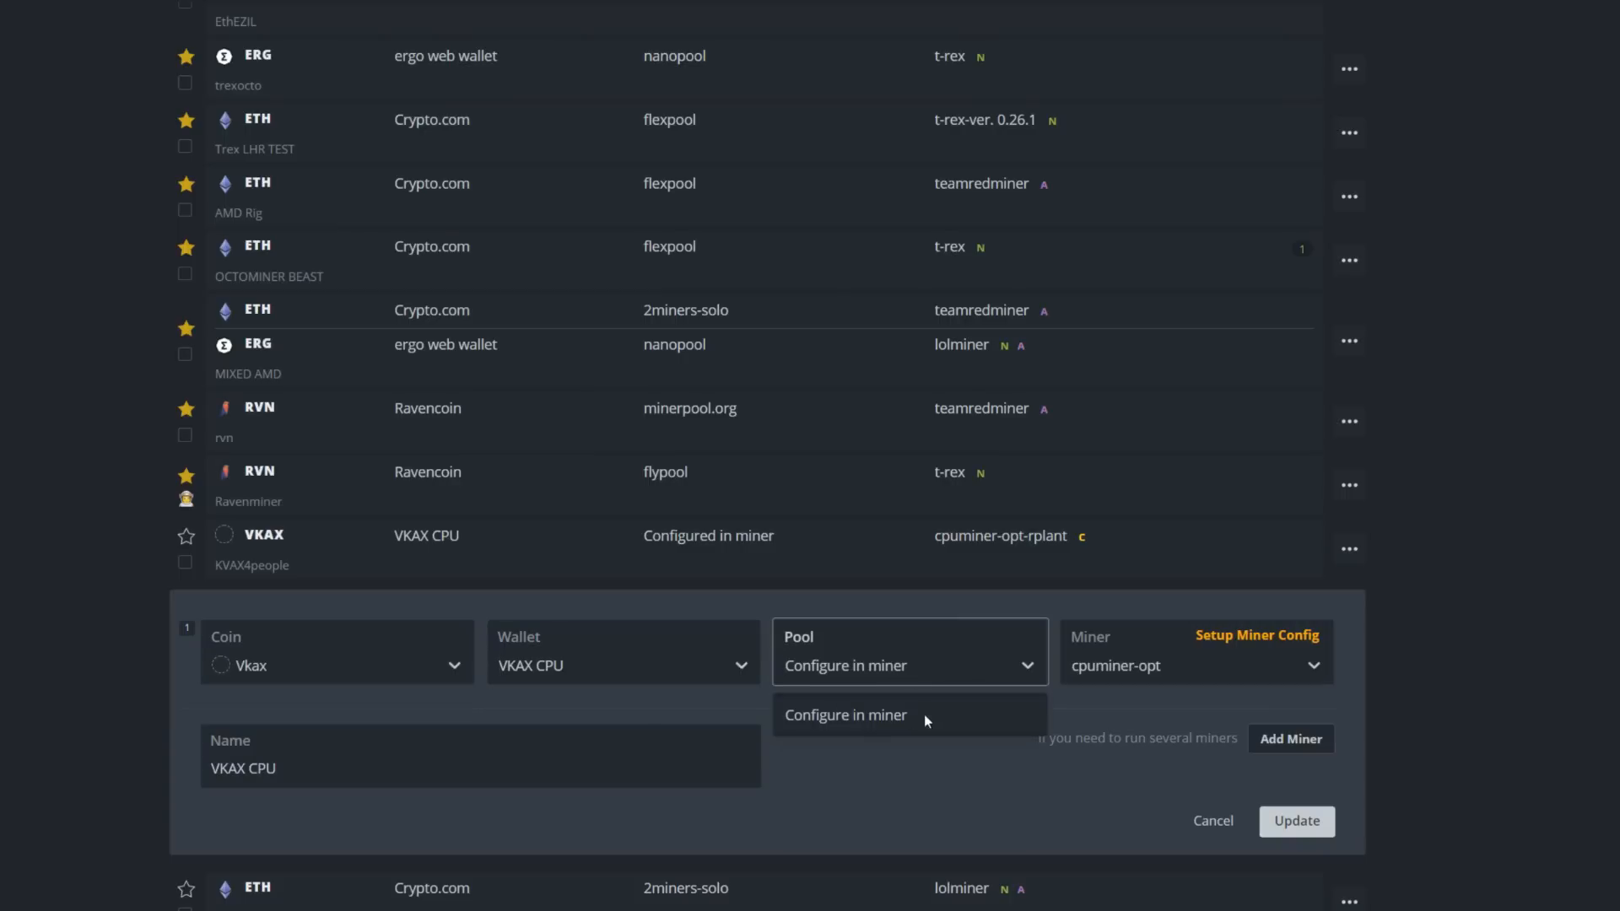
left_click(994, 665)
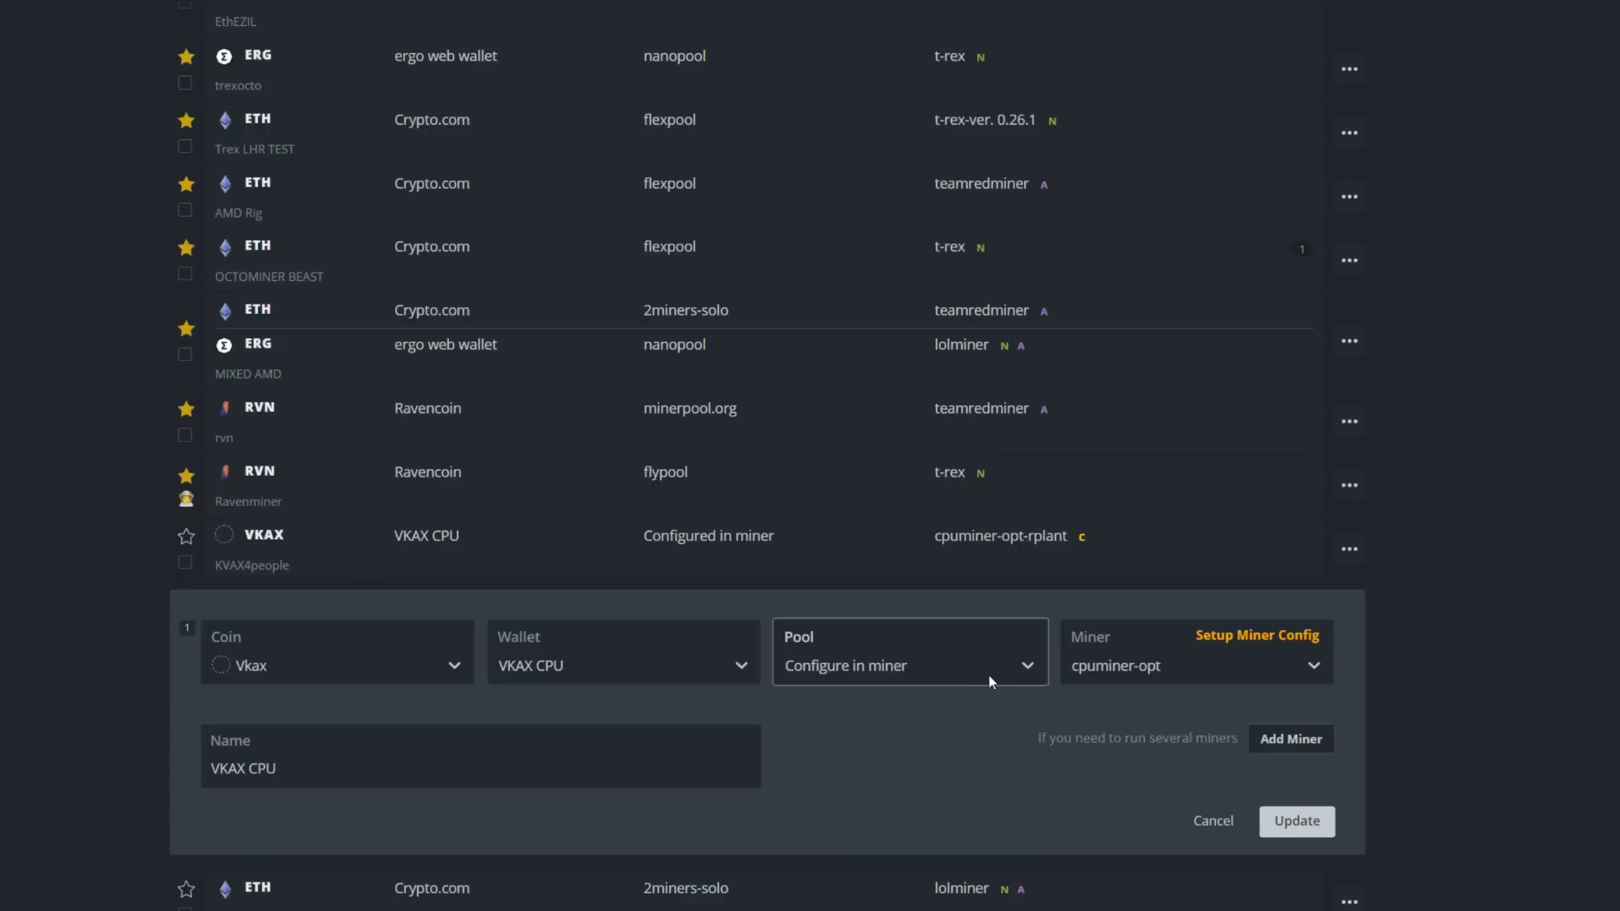
left_click(966, 717)
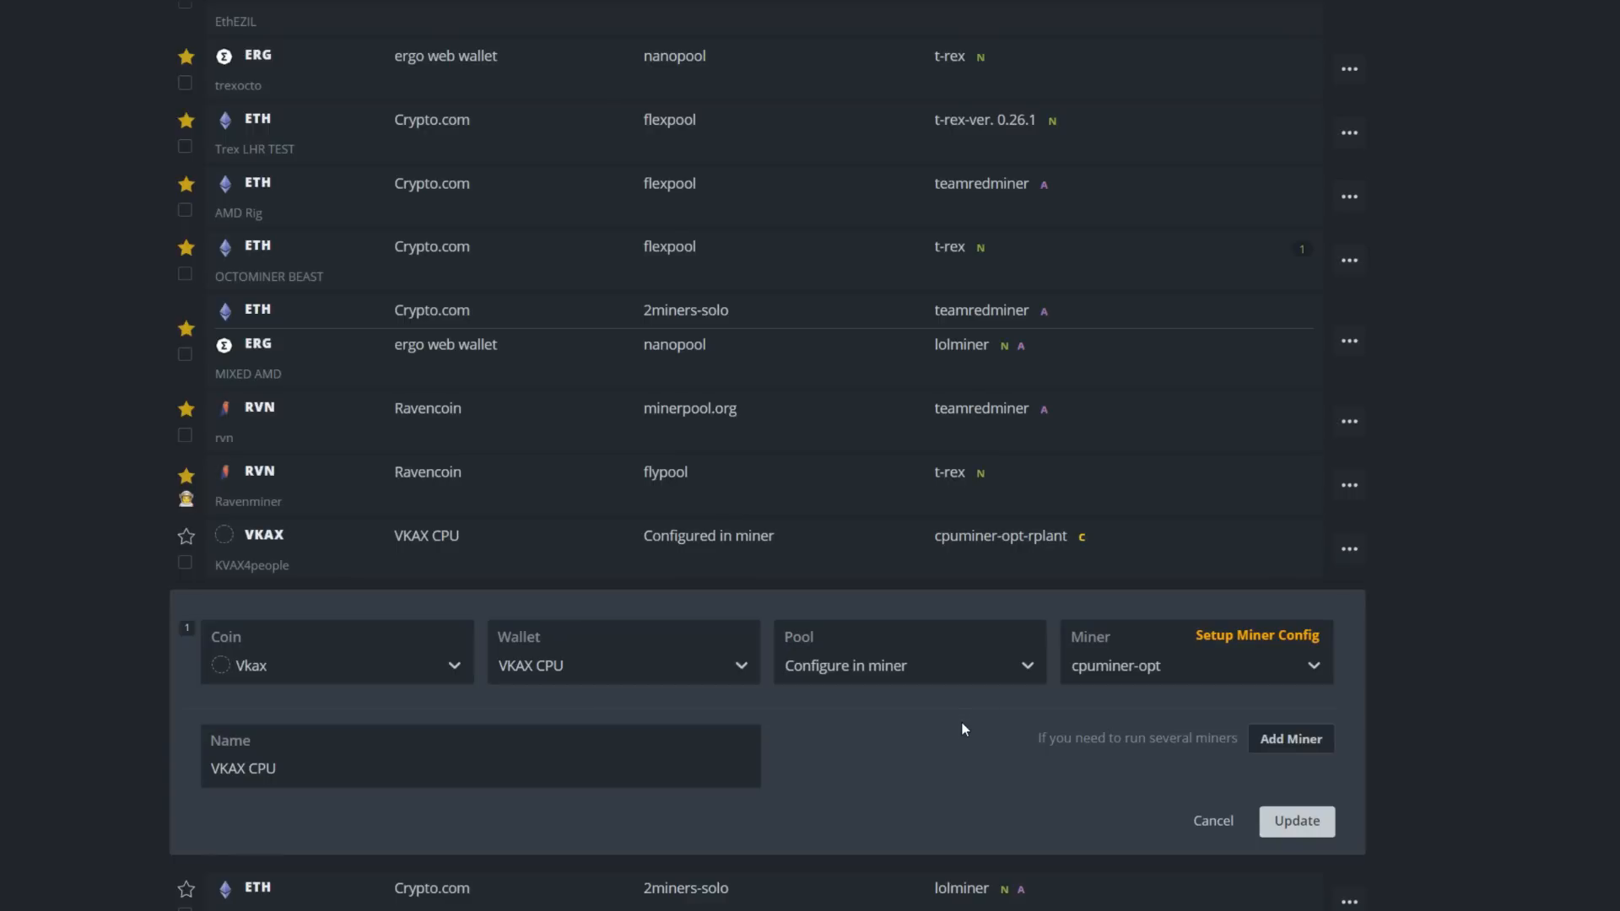
left_click(1236, 638)
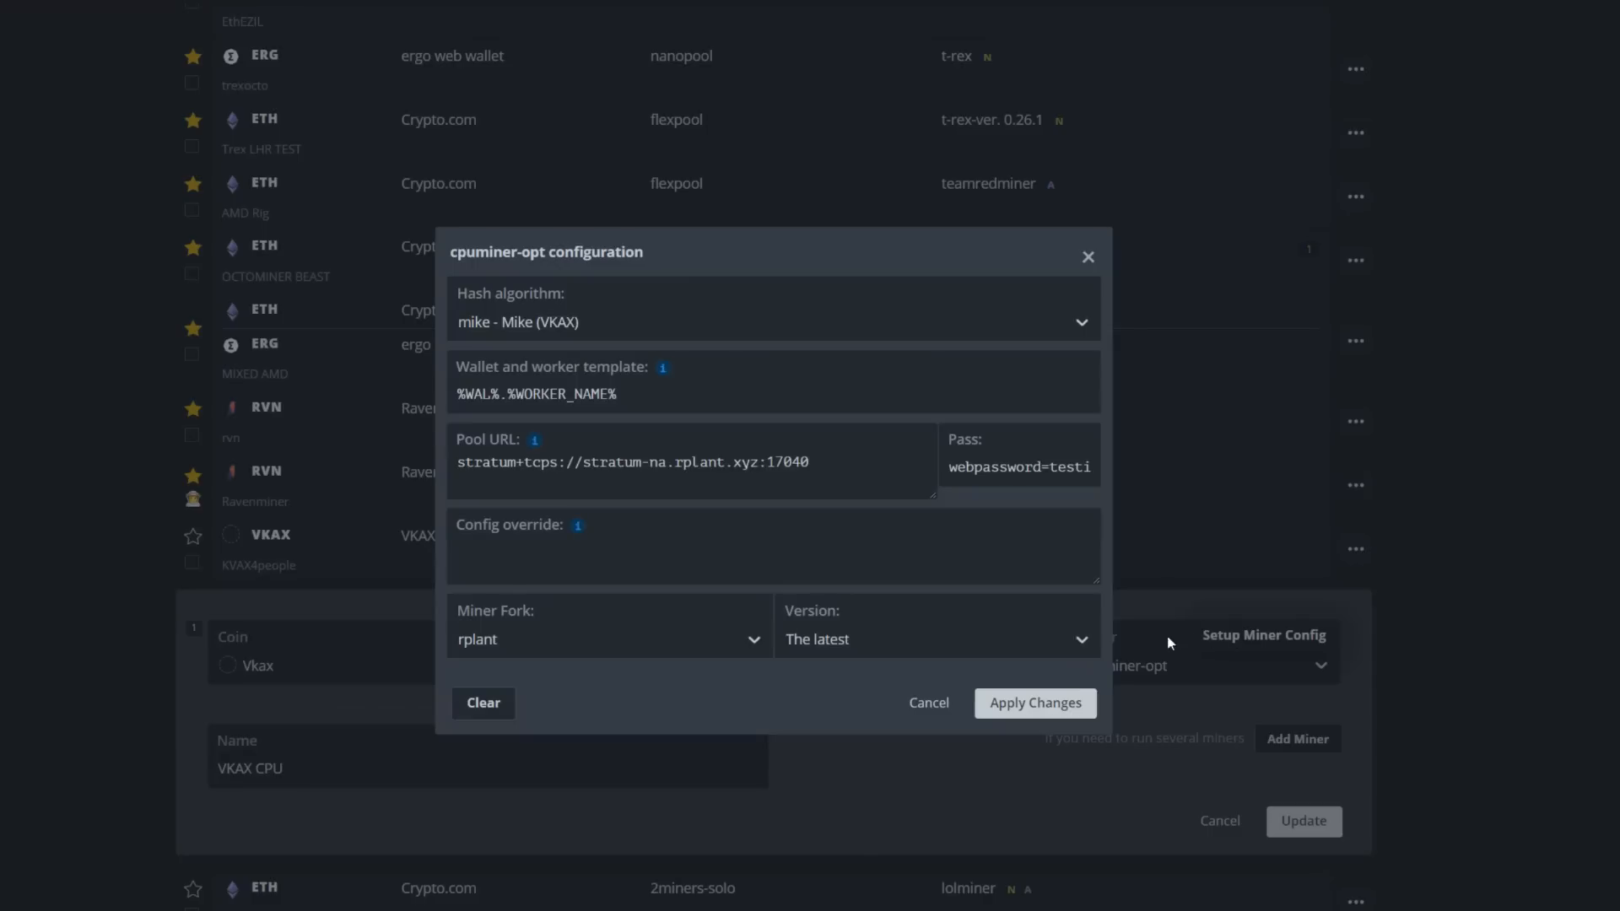
left_click(929, 701)
Reselect cpuminer-opt as the flight sheet's miner
left_click(1231, 680)
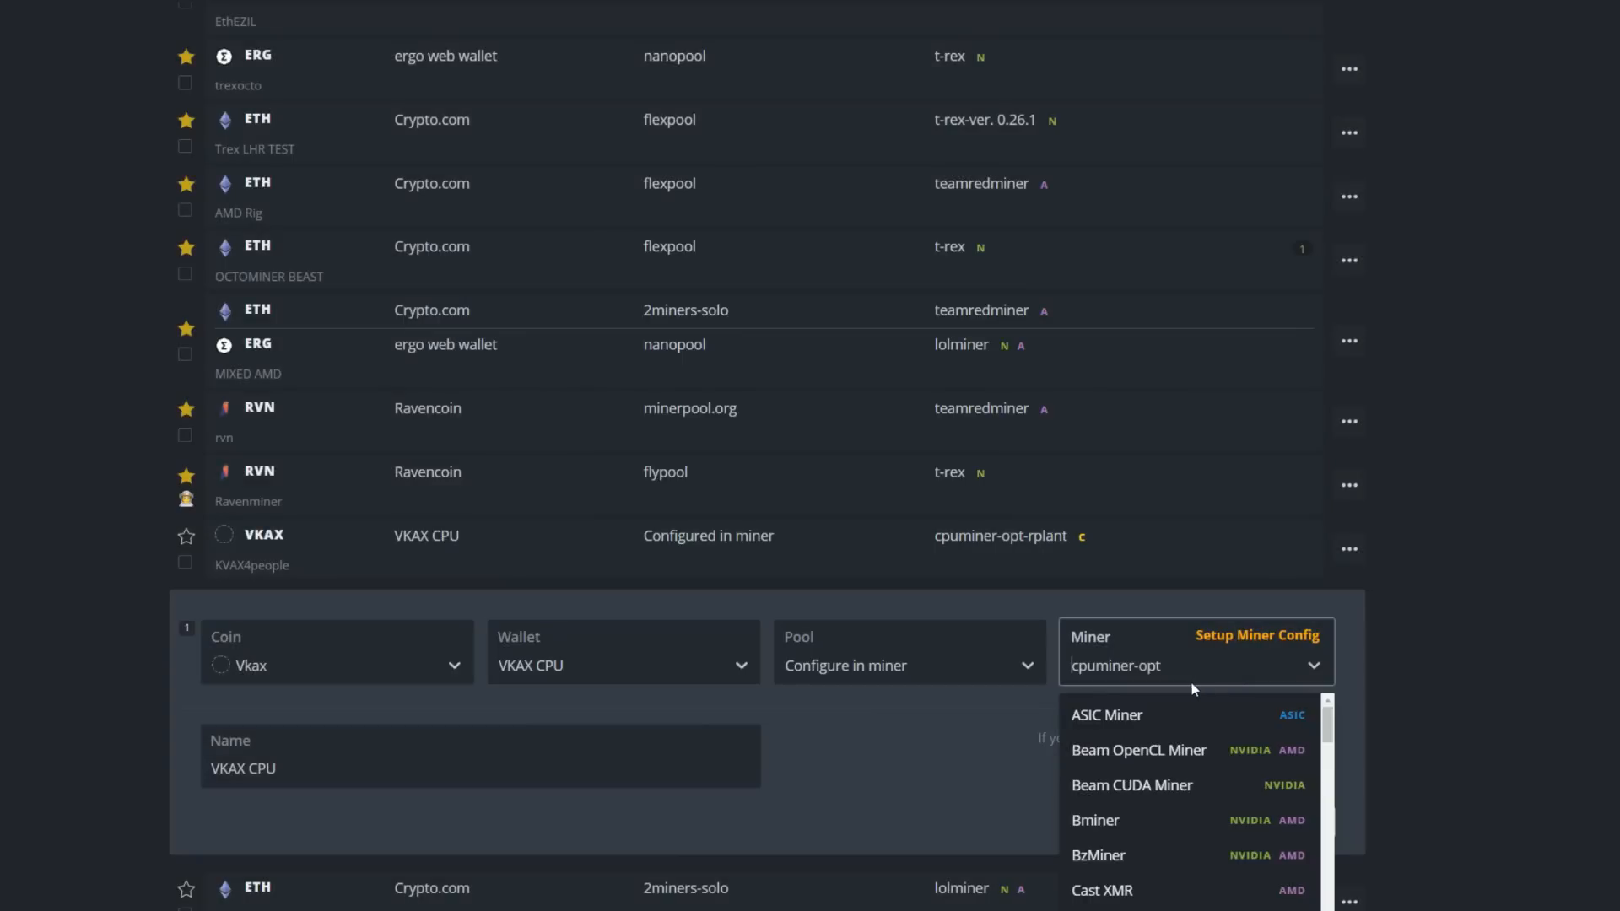
type("cp")
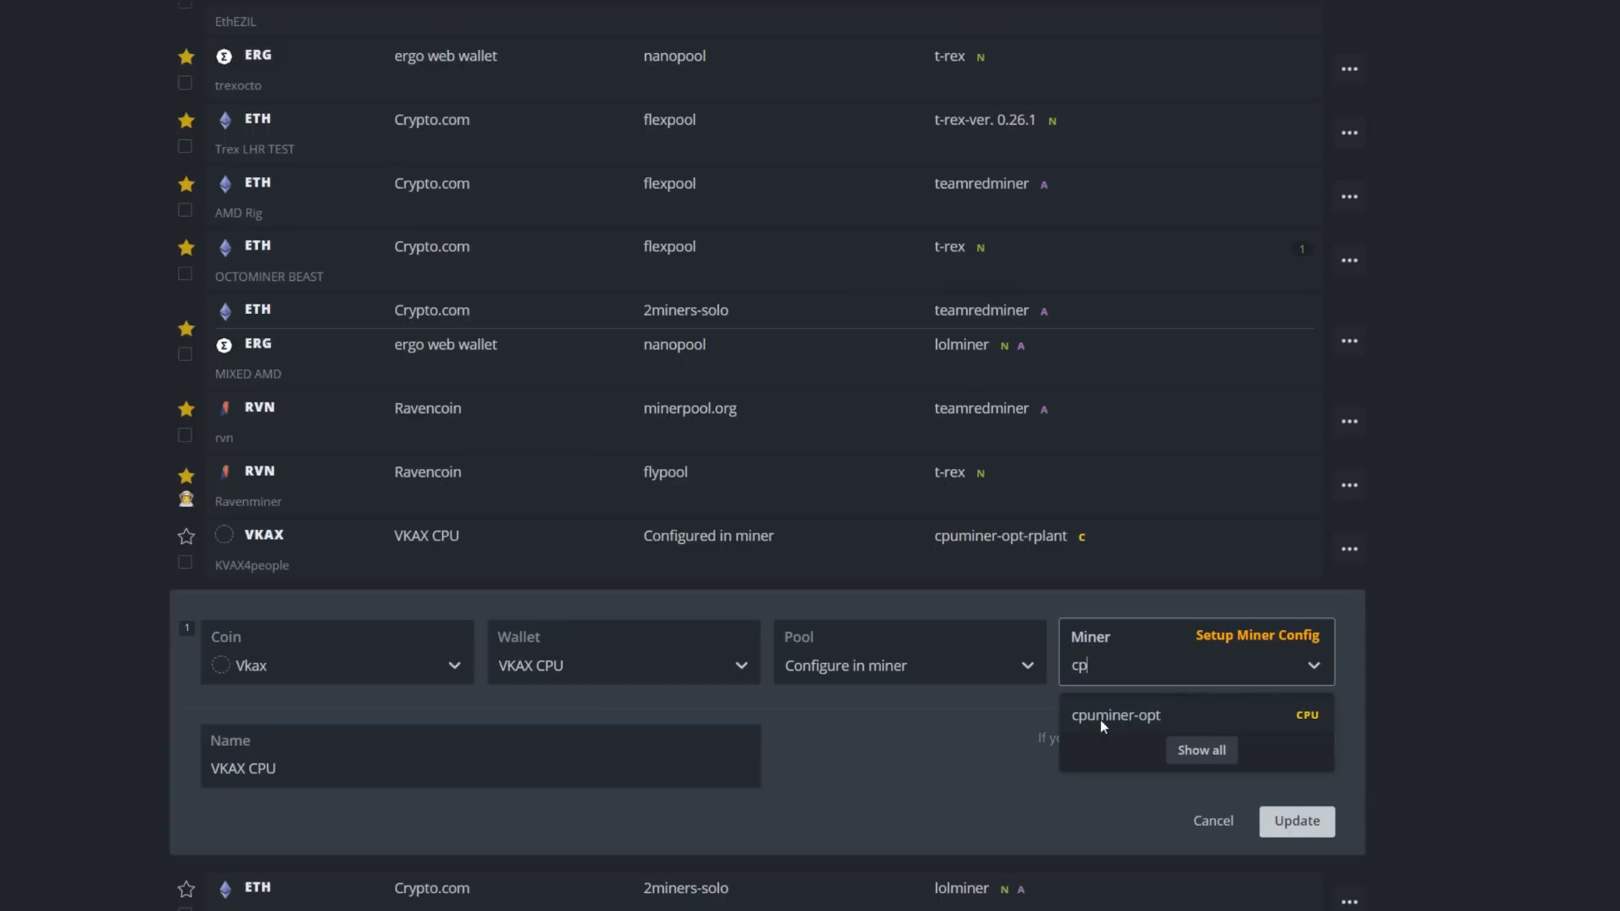
left_click(1116, 715)
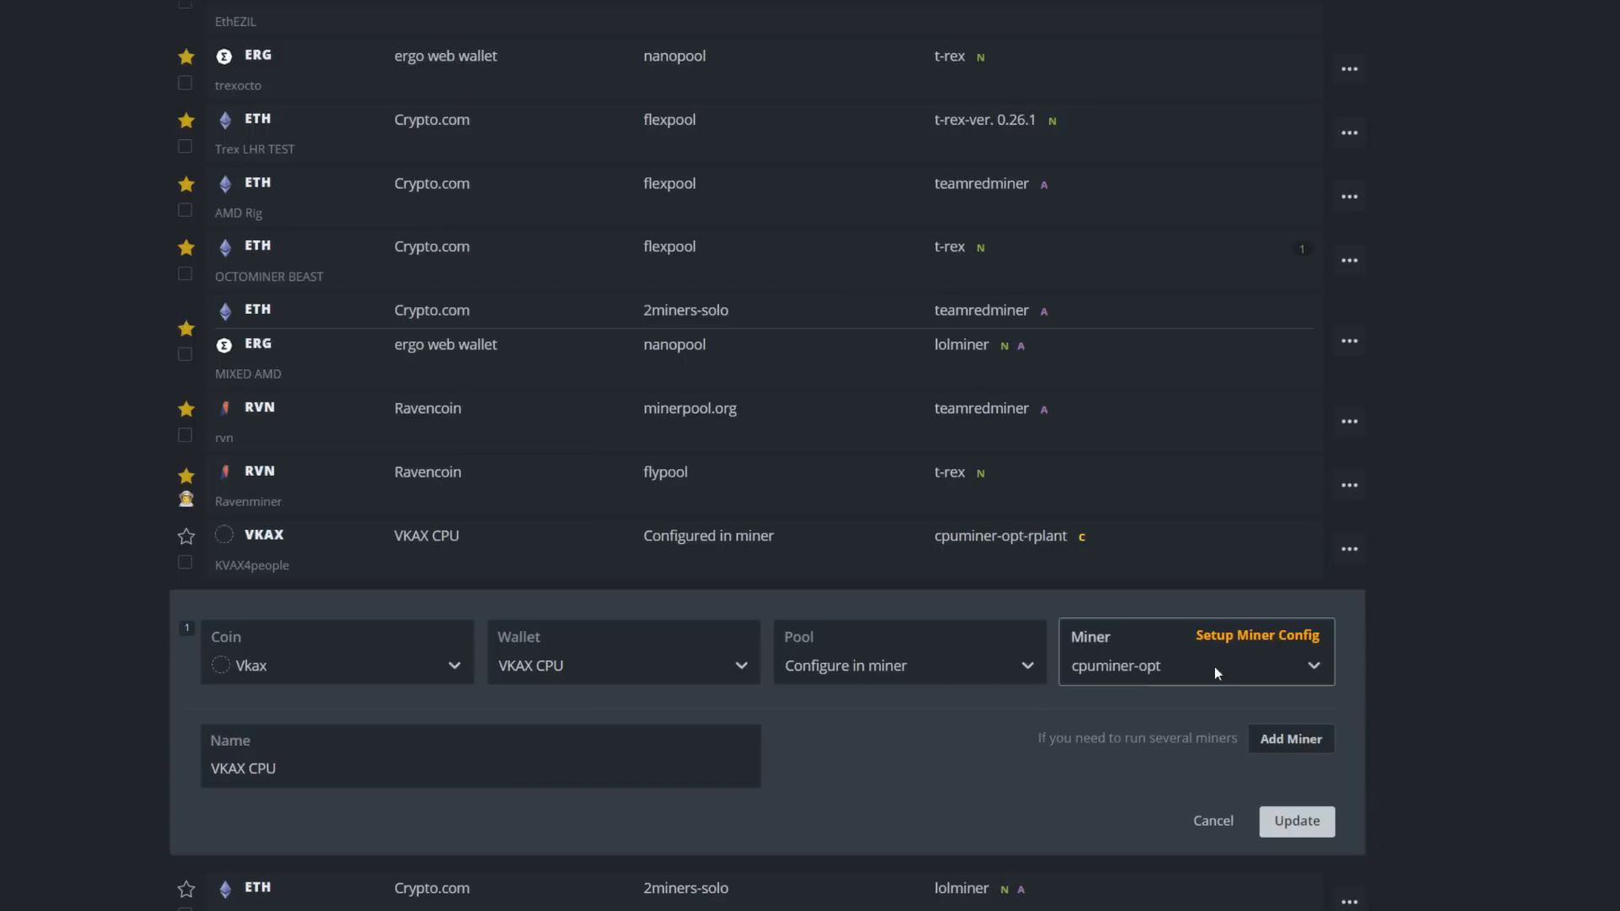
Open the flight sheet's miner configuration and reselect rplant as the miner fork
left_click(1235, 637)
left_click(523, 645)
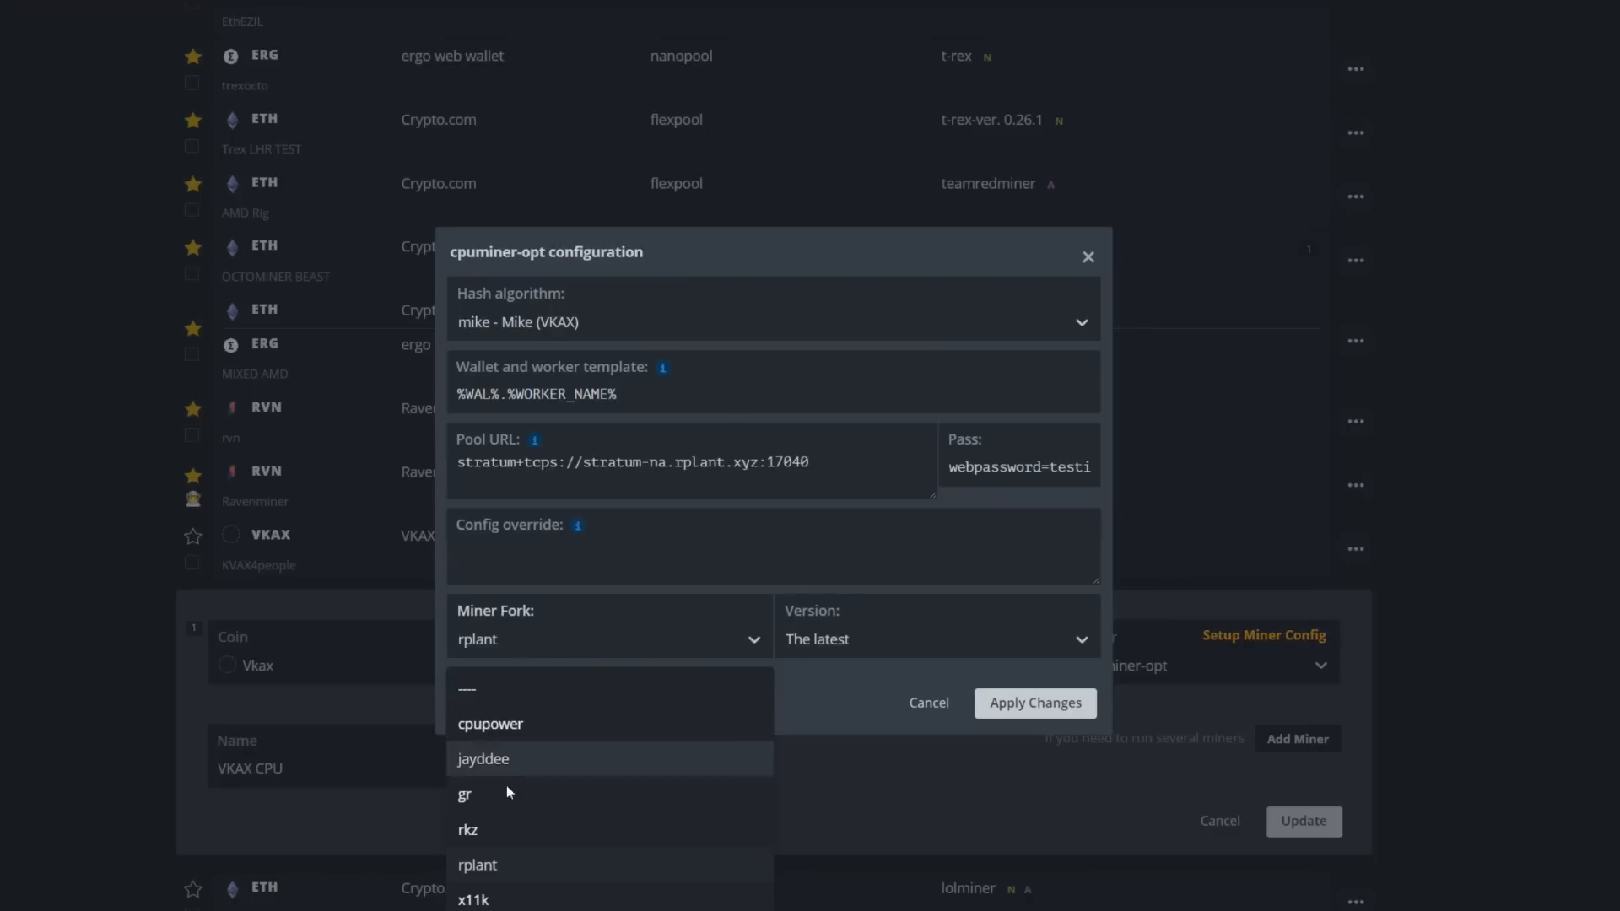
left_click(478, 693)
left_click(503, 641)
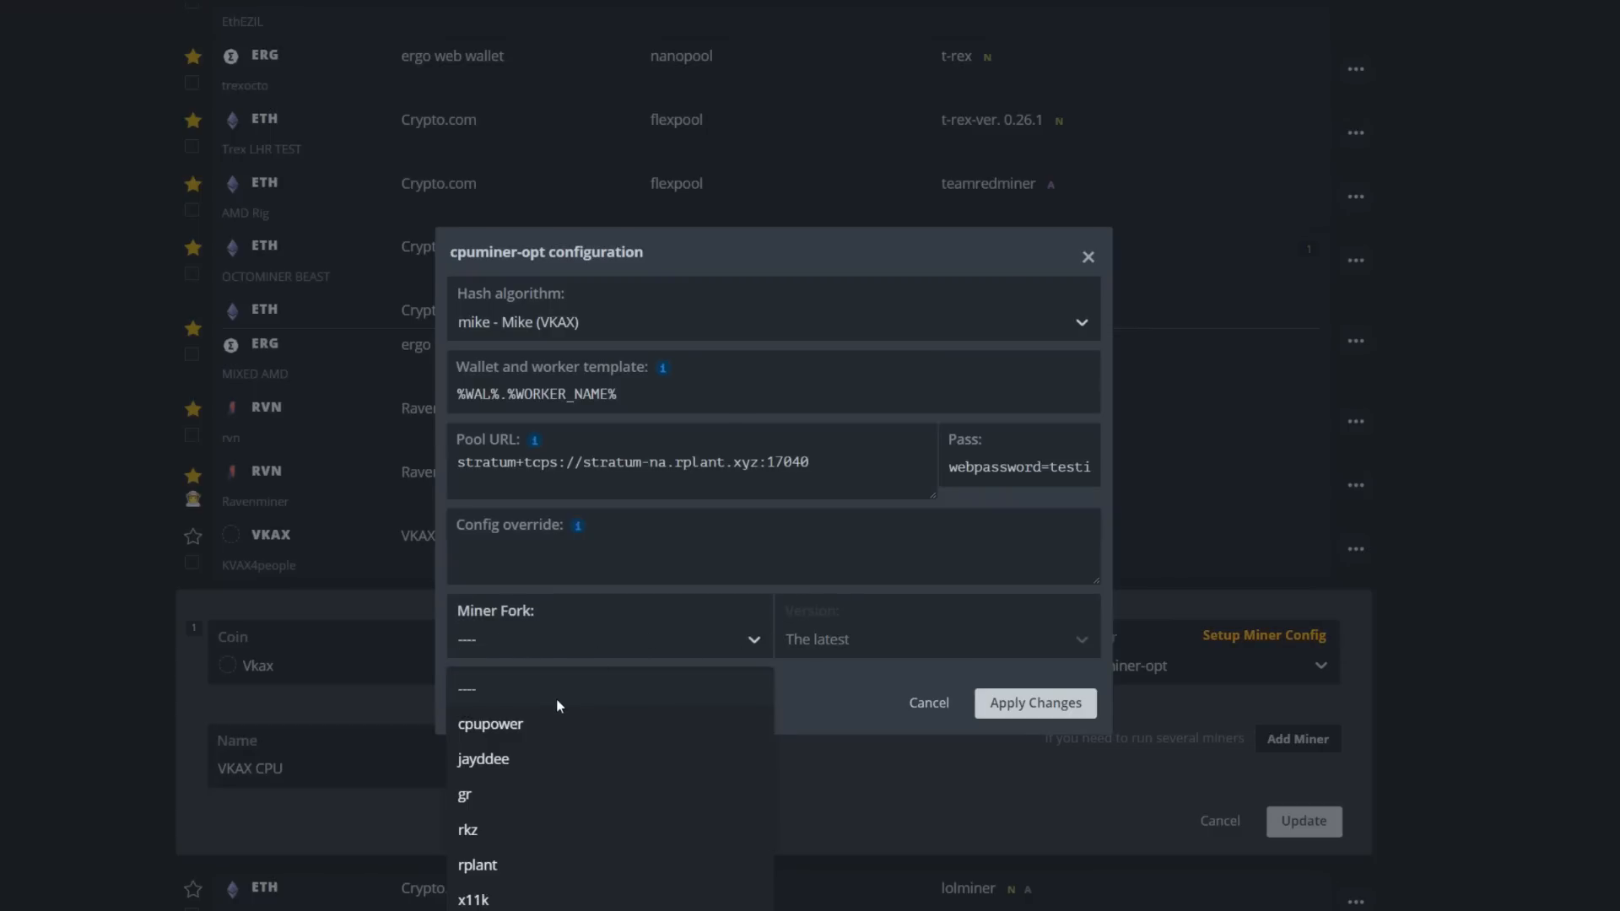
left_click(491, 863)
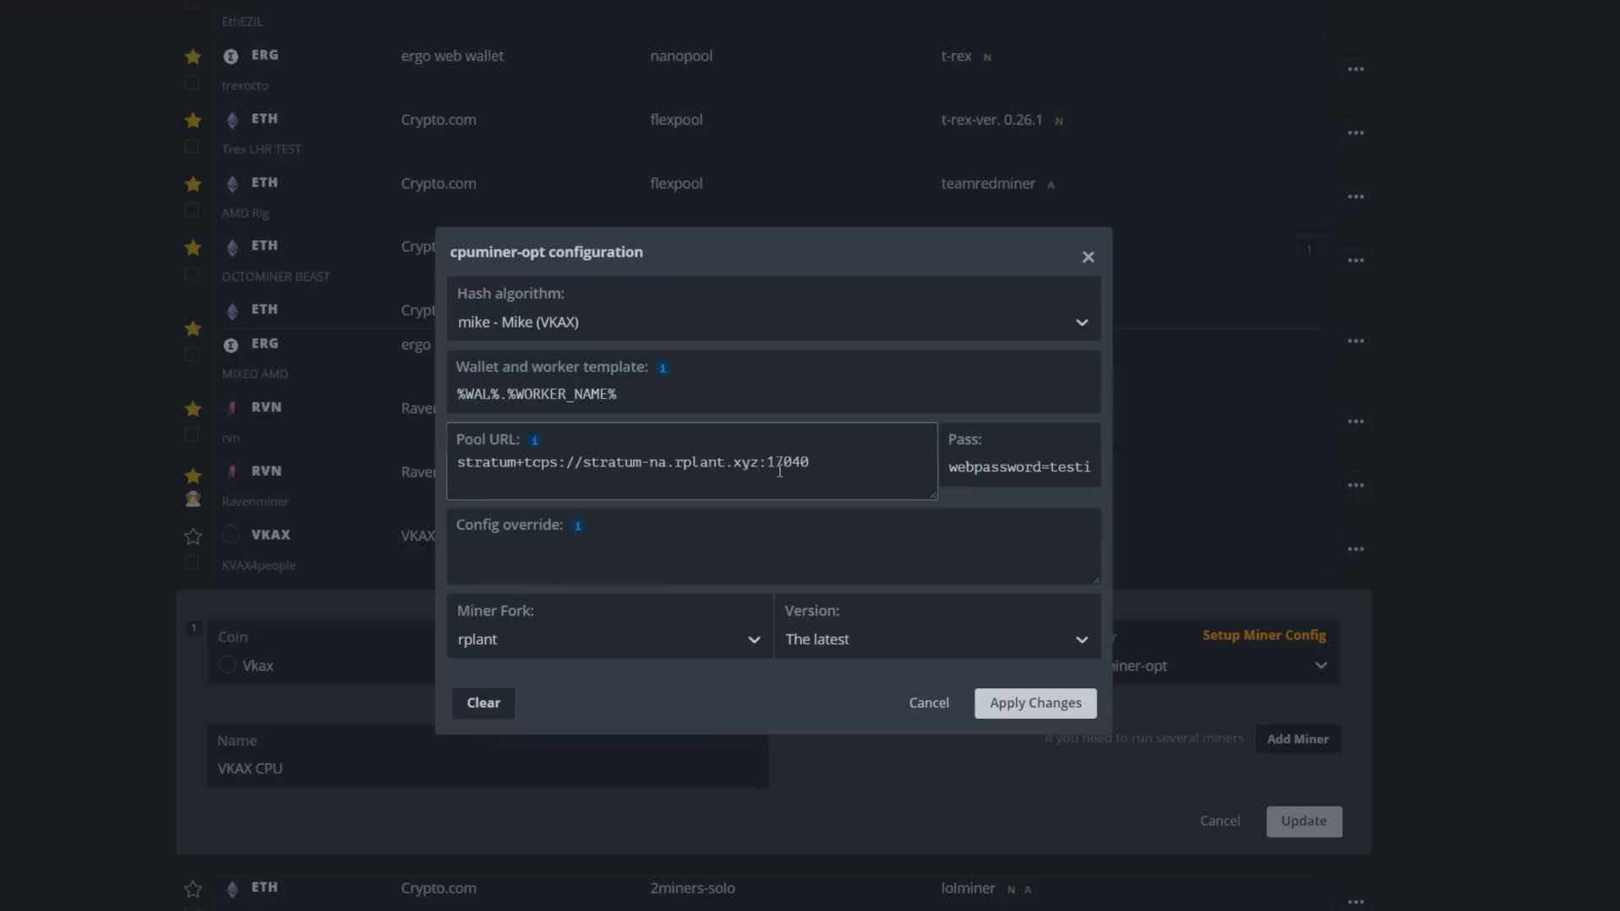
Clear the wallet and worker template, pool URL and password fields in the cpuminer-opt configuration
left_click_drag(842, 467, 462, 483)
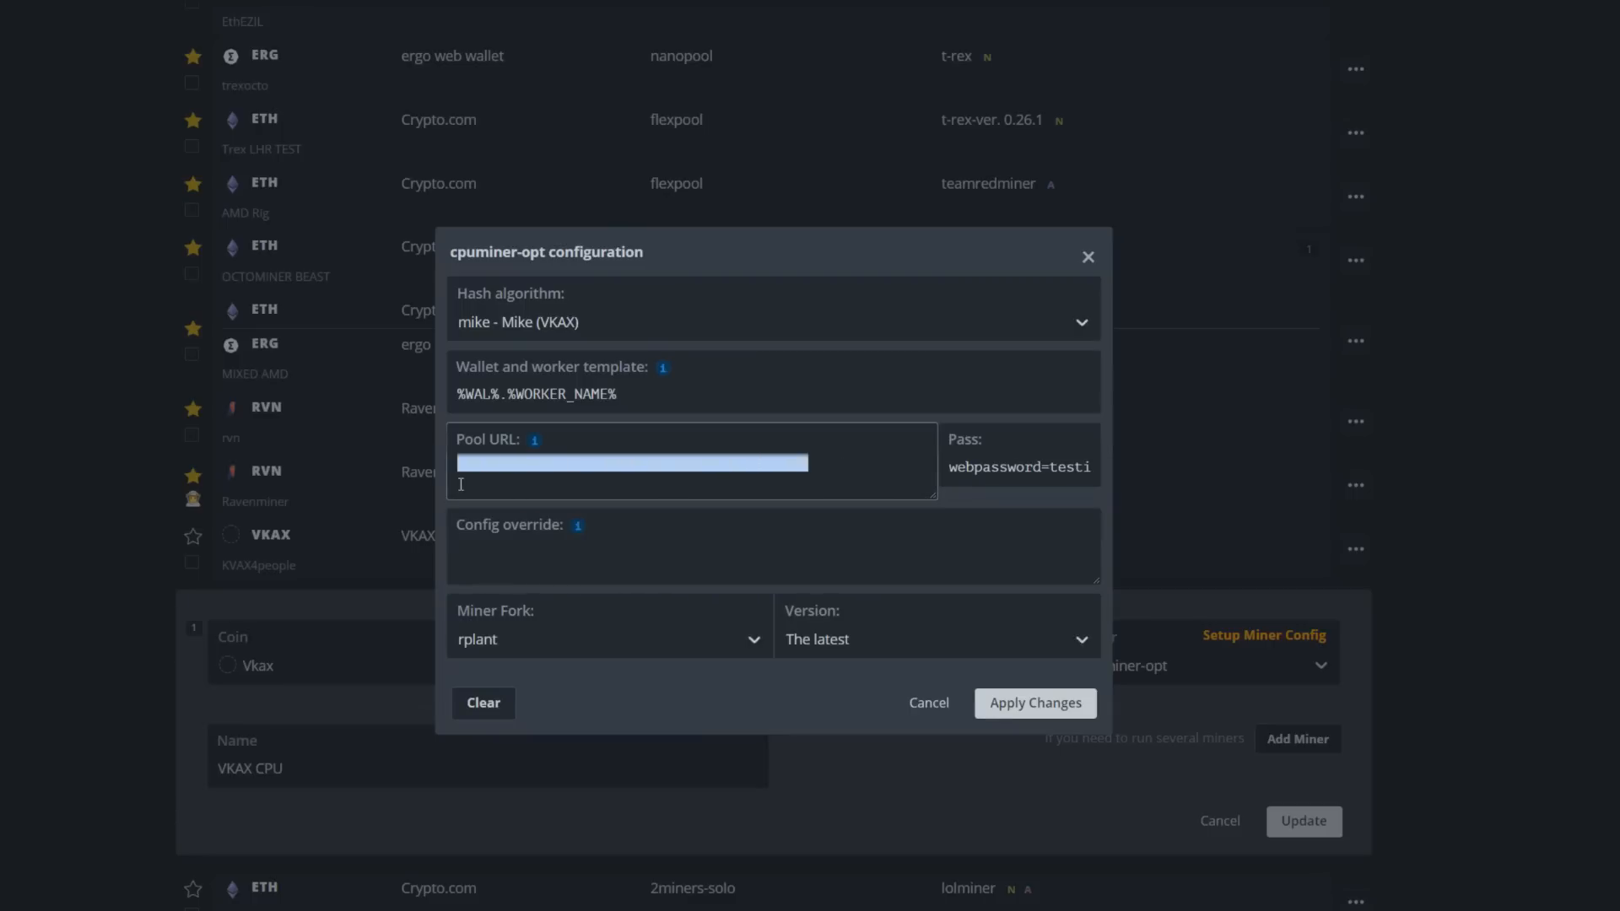
left_click(545, 493)
left_click_drag(638, 398, 444, 401)
key("BackSpace")
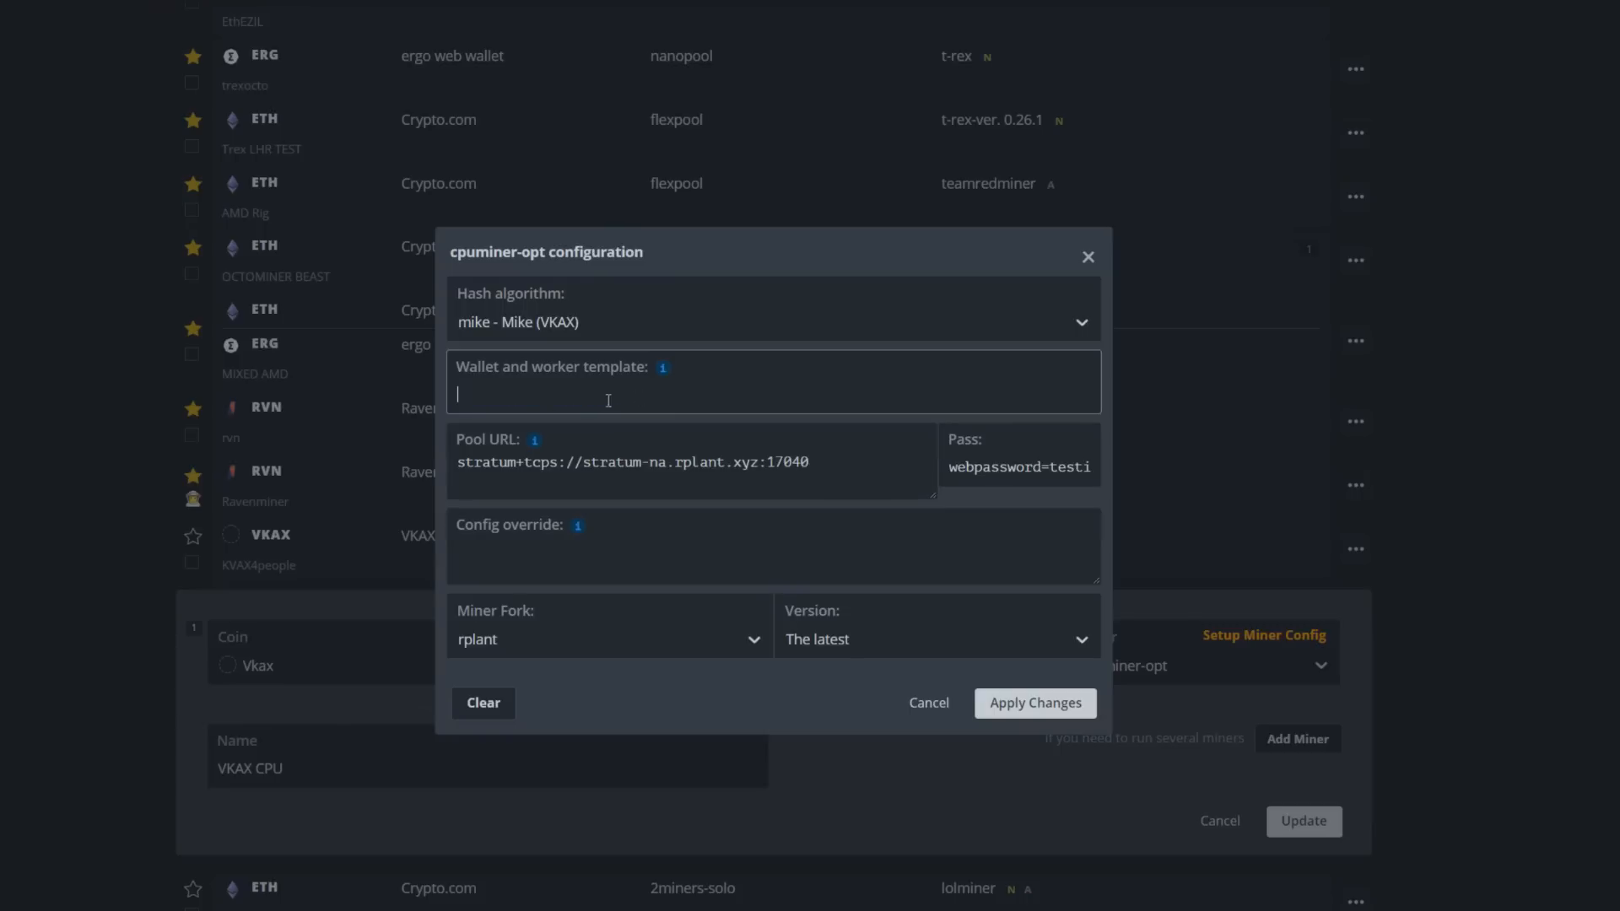
left_click(612, 323)
left_click(499, 377)
left_click_drag(814, 463, 387, 468)
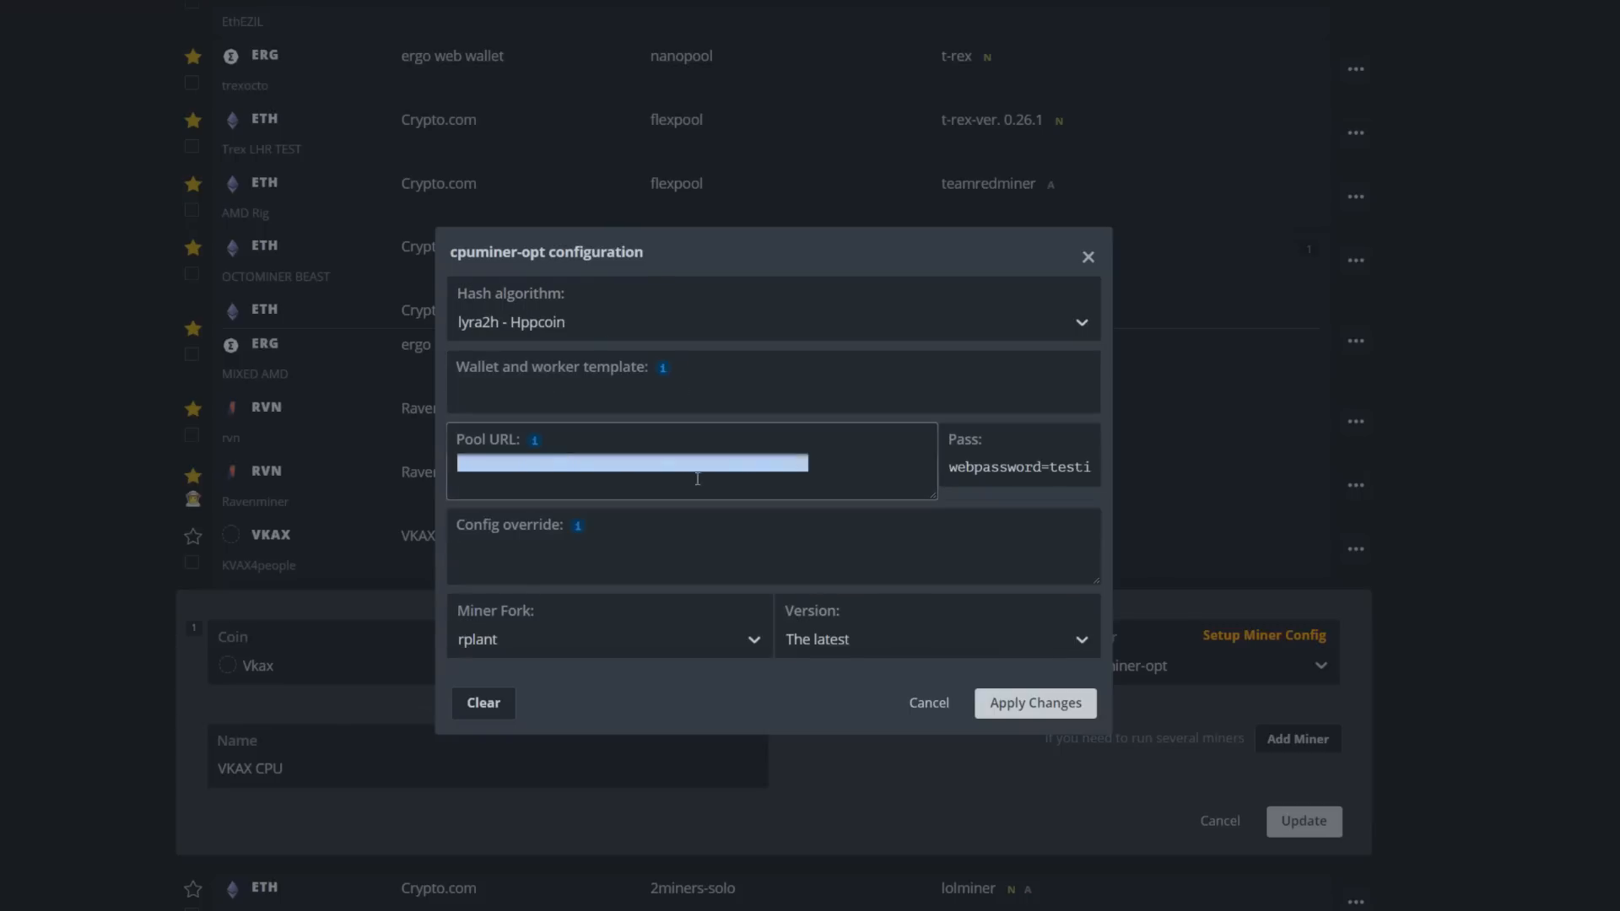
key("BackSpace")
left_click_drag(949, 478, 1159, 479)
key("BackSpace")
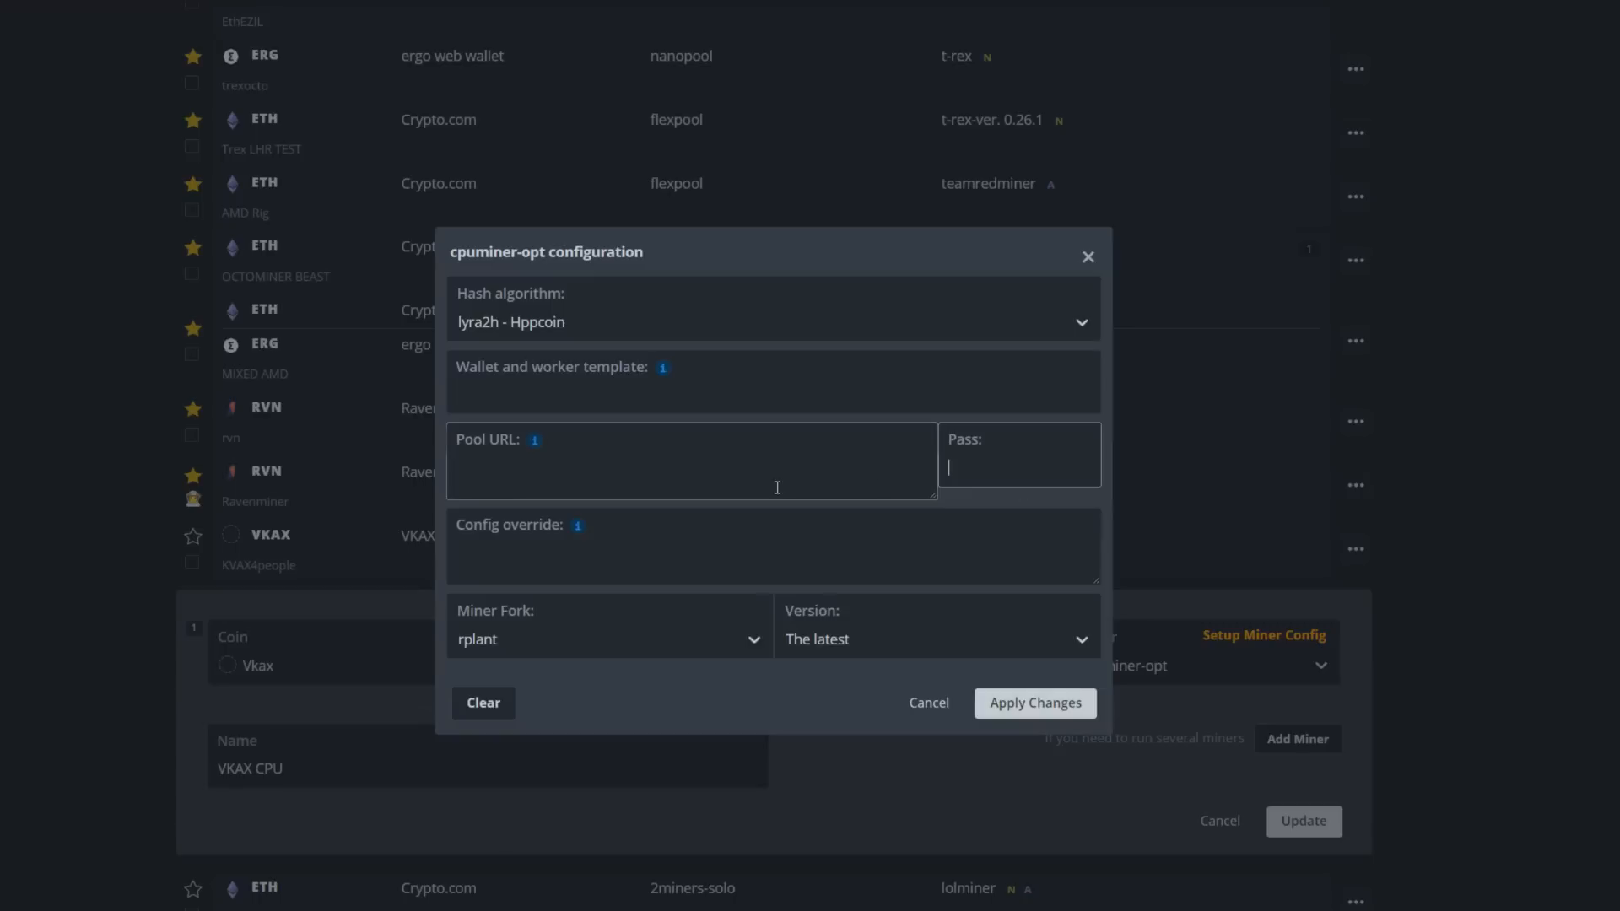
Set the hash algorithm back to mike - Mike (VKAX)
left_click(581, 325)
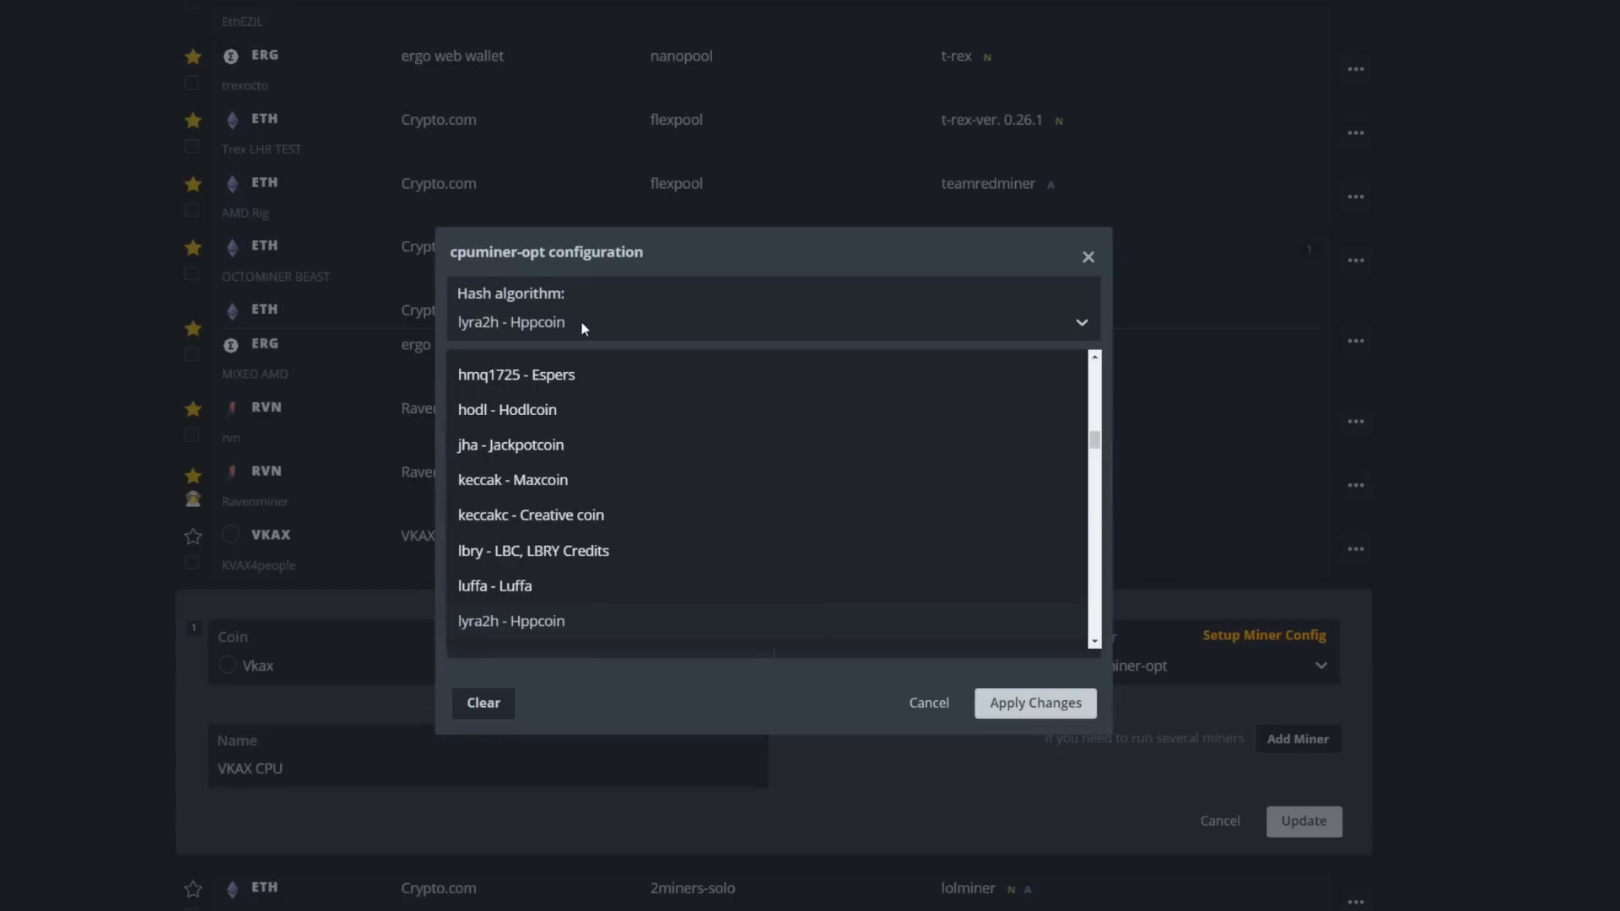
type("mi")
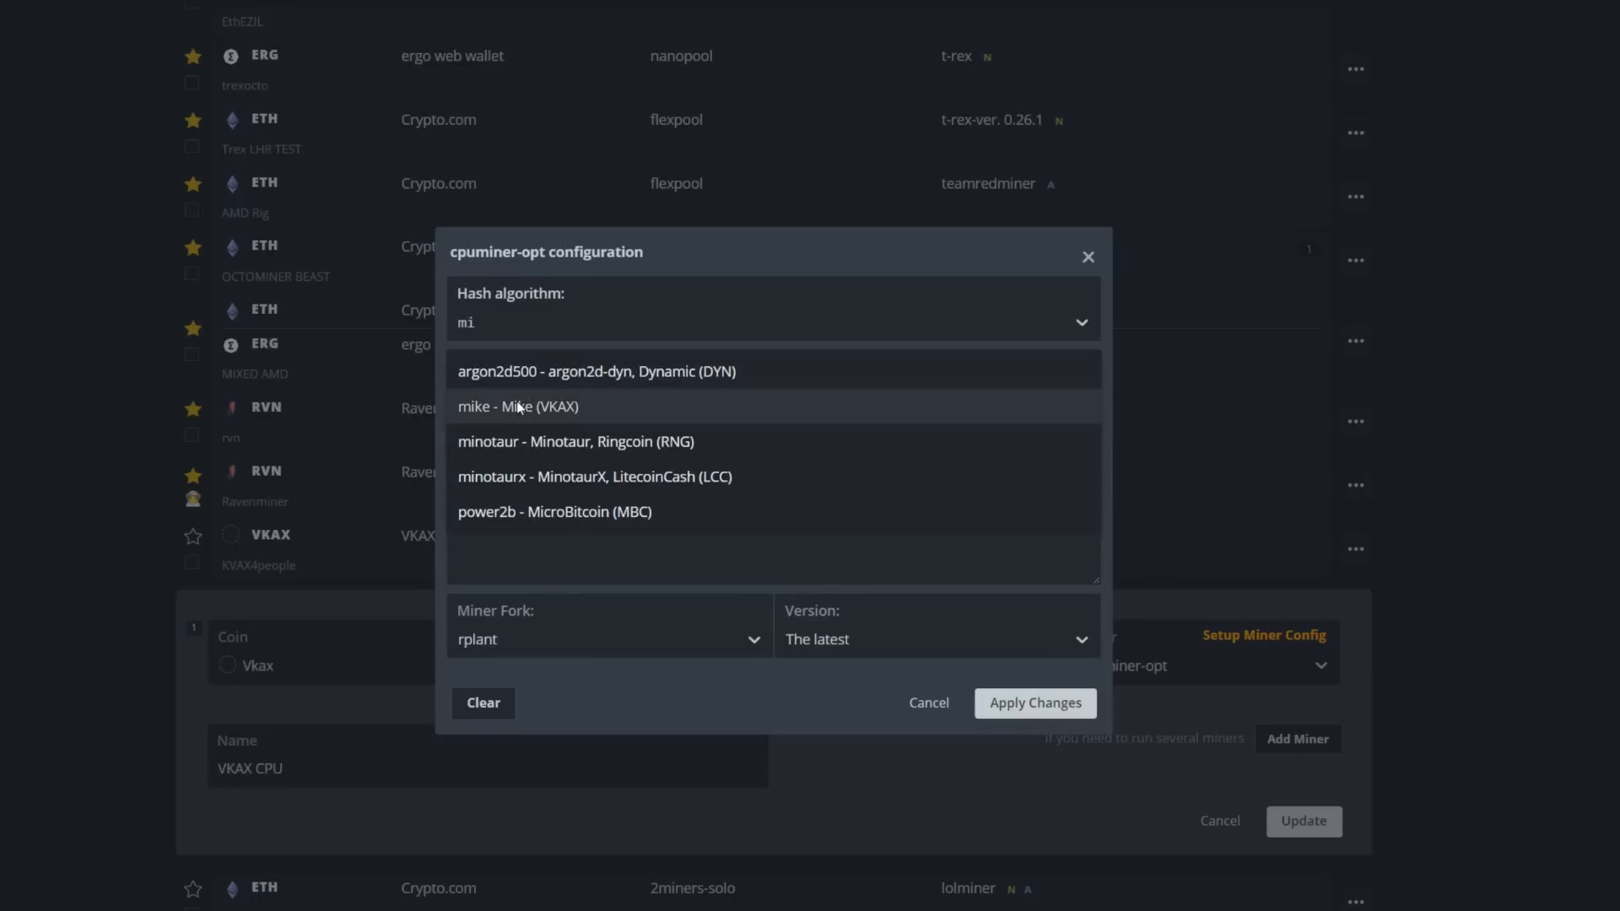
left_click(516, 405)
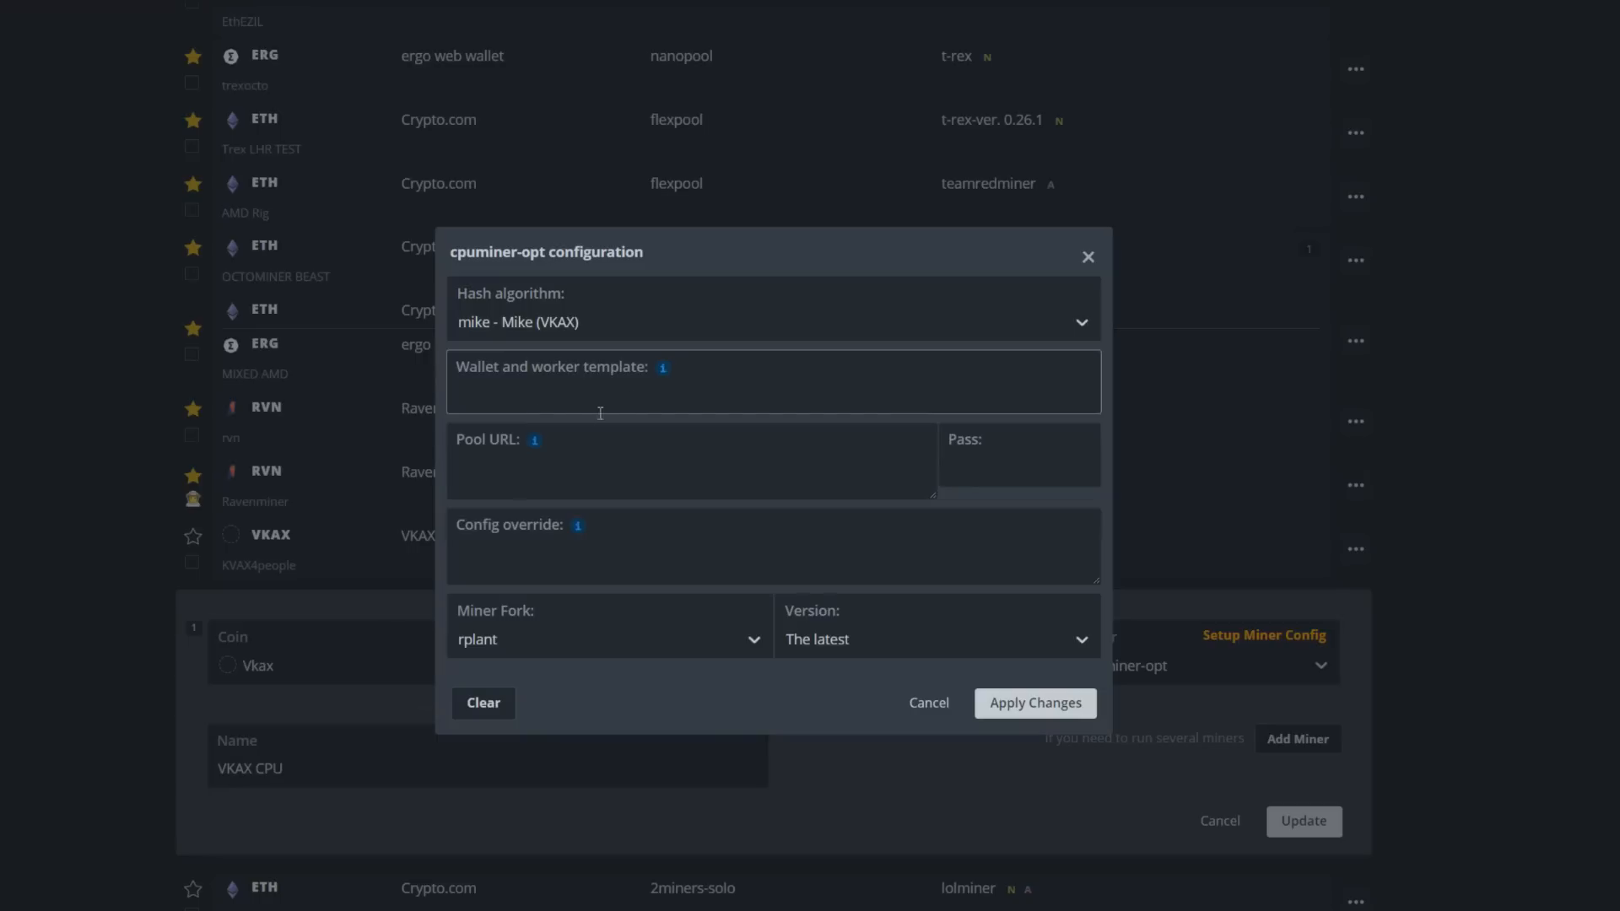
Insert the %WAL%.%WORKER_NAME% example as the wallet and worker template
mouse_move(662, 368)
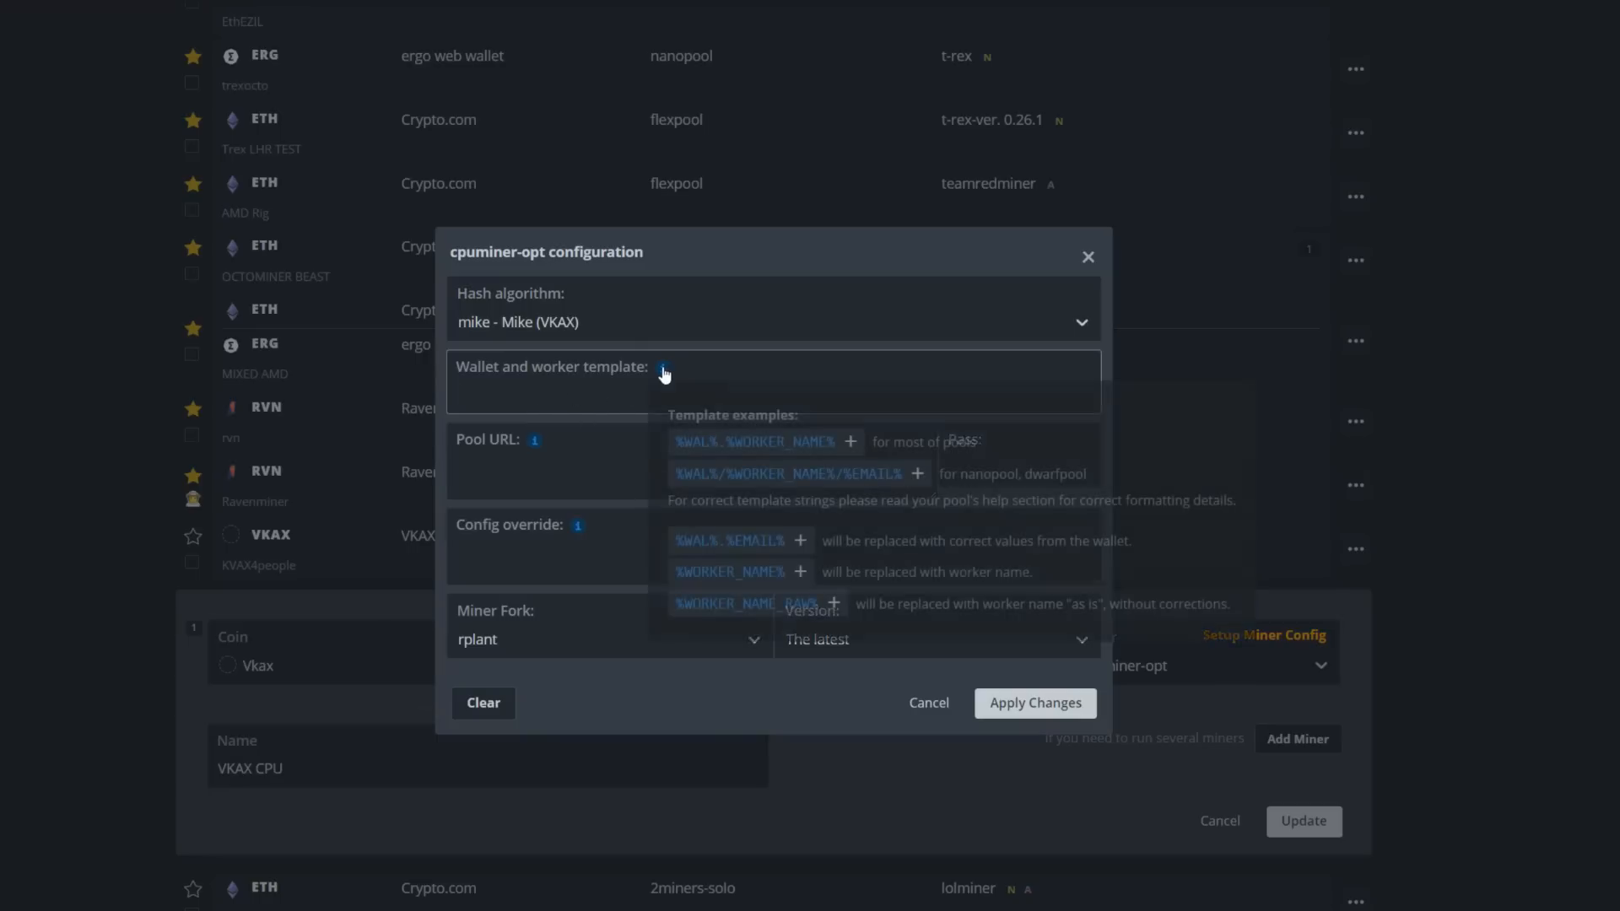
left_click(759, 442)
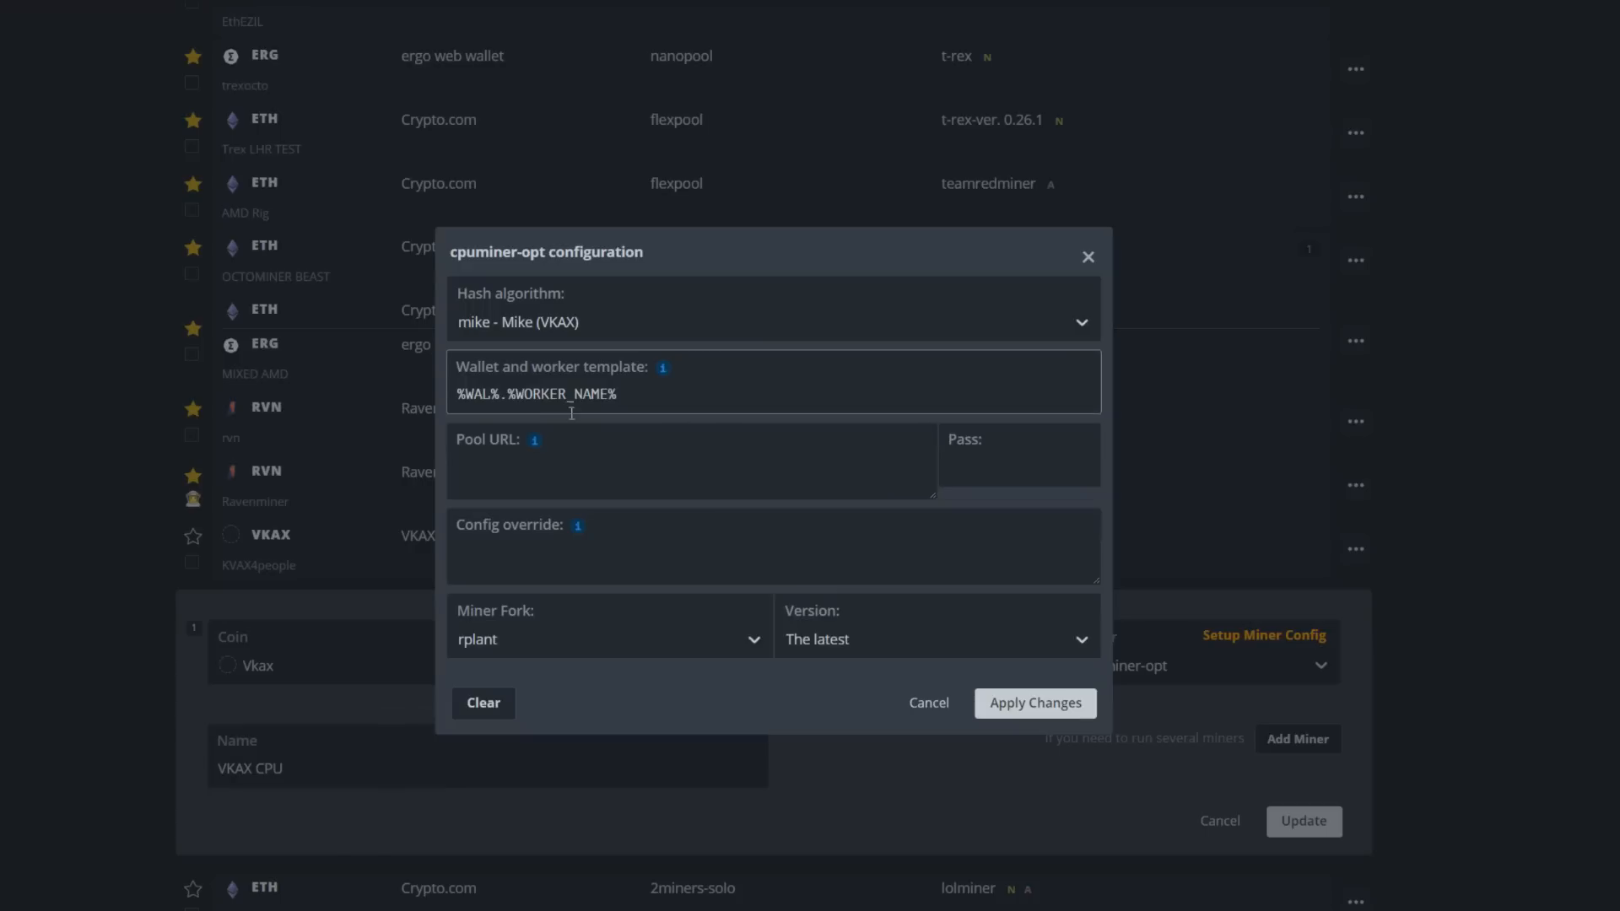
left_click(554, 478)
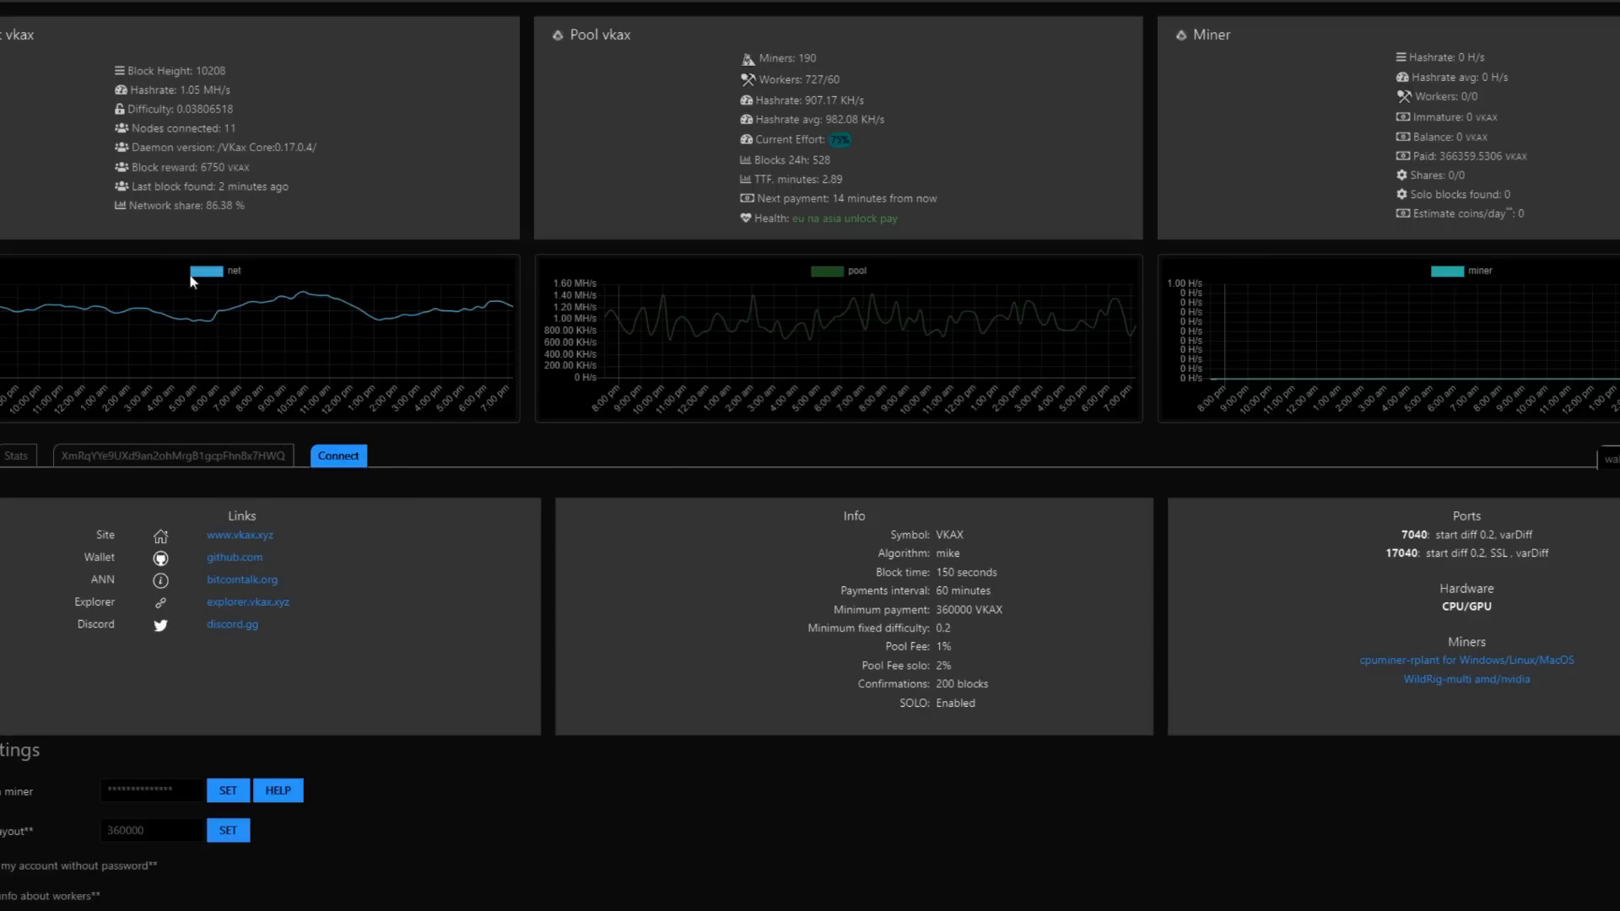
On the rplant pool page, configure the miner generator for cpuminer-rplant, Windows and the America stratum
scroll(461, 680, "down", 3)
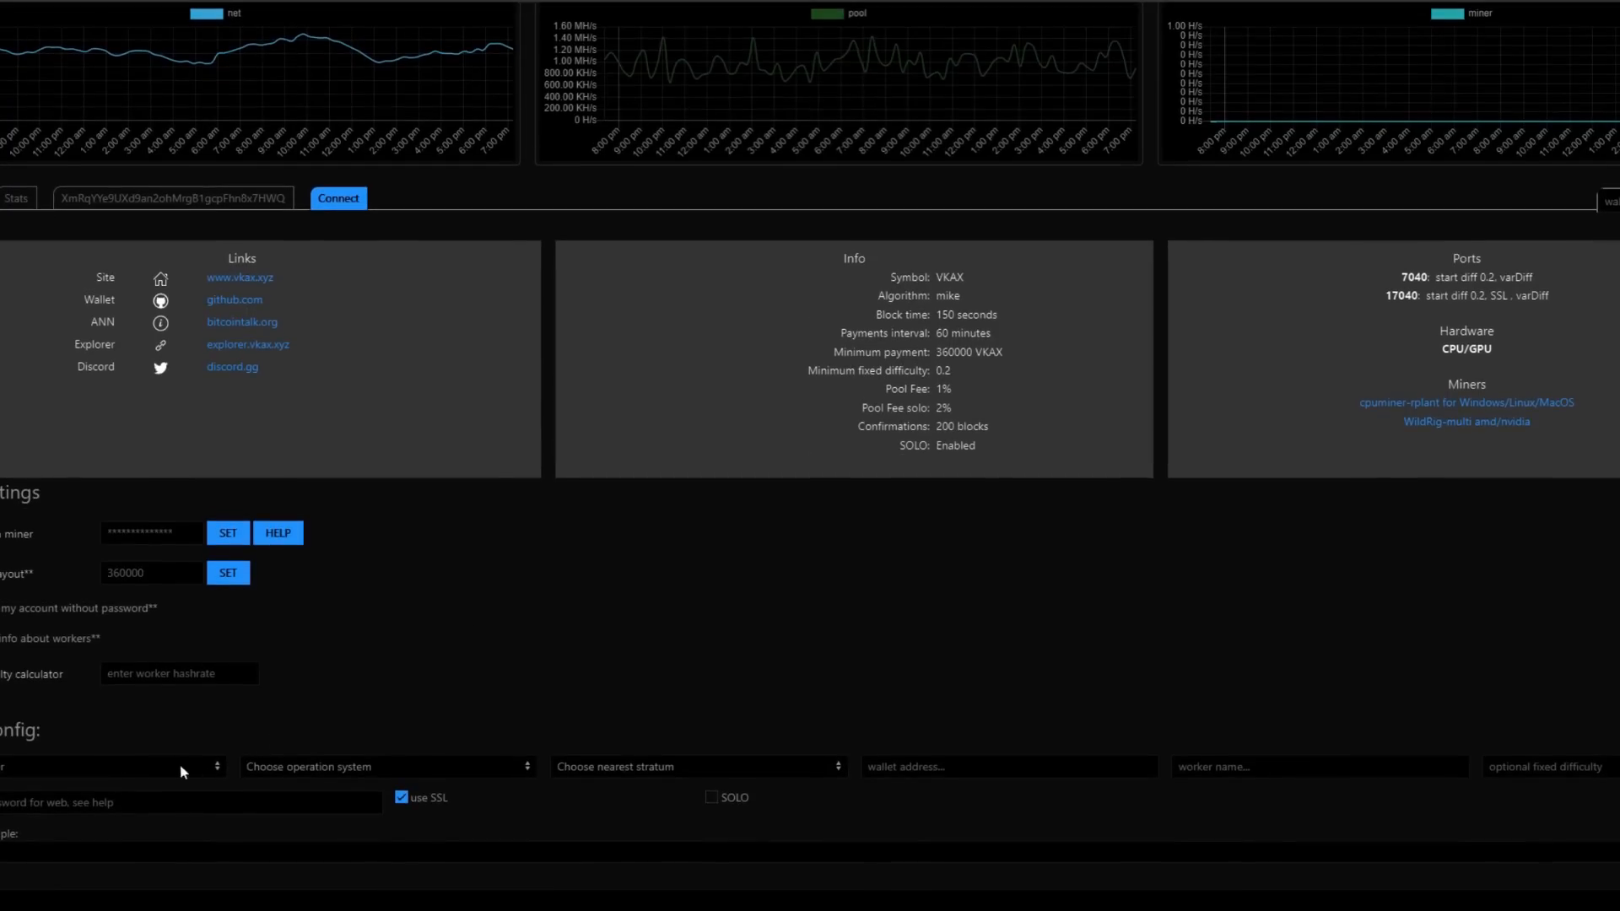
left_click(183, 766)
left_click(137, 709)
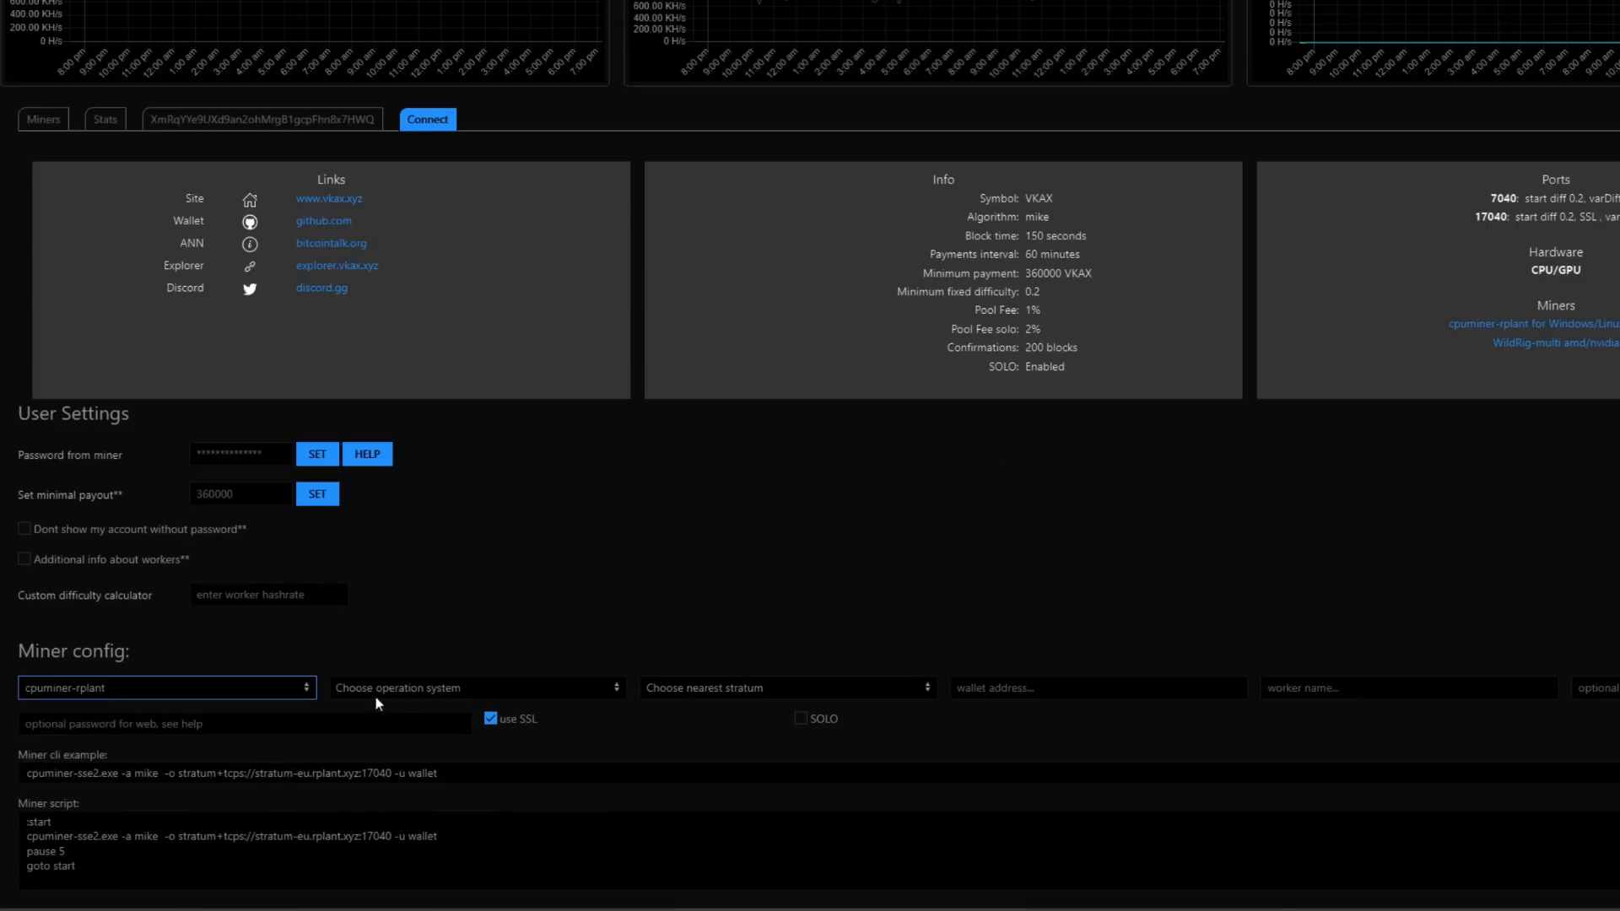
left_click(376, 690)
left_click(390, 710)
left_click(702, 694)
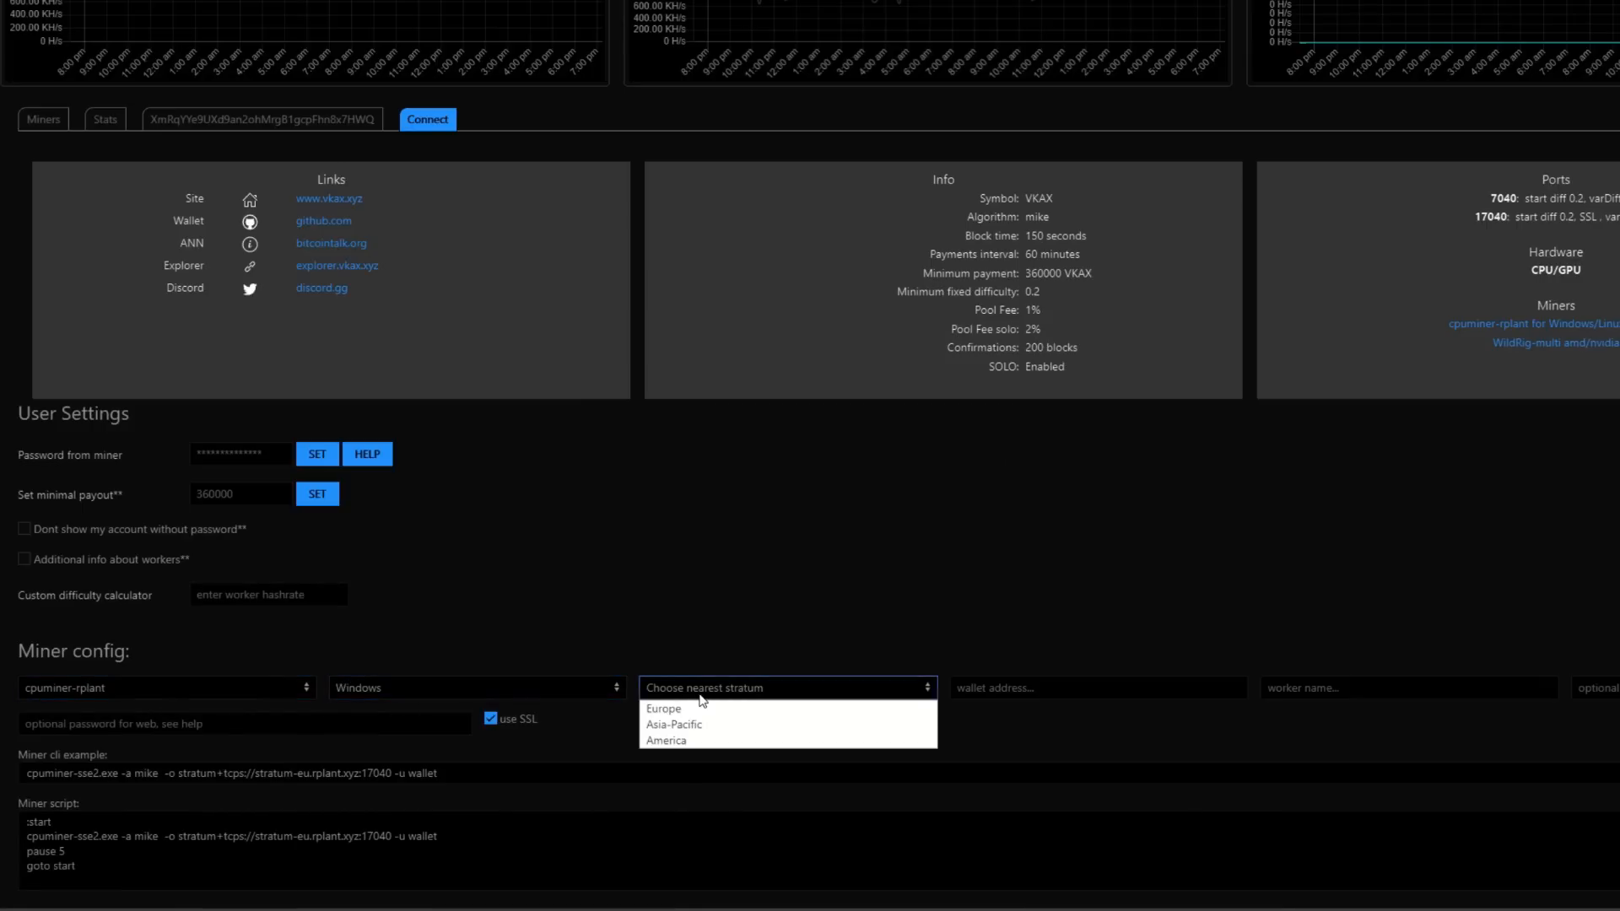
left_click(690, 741)
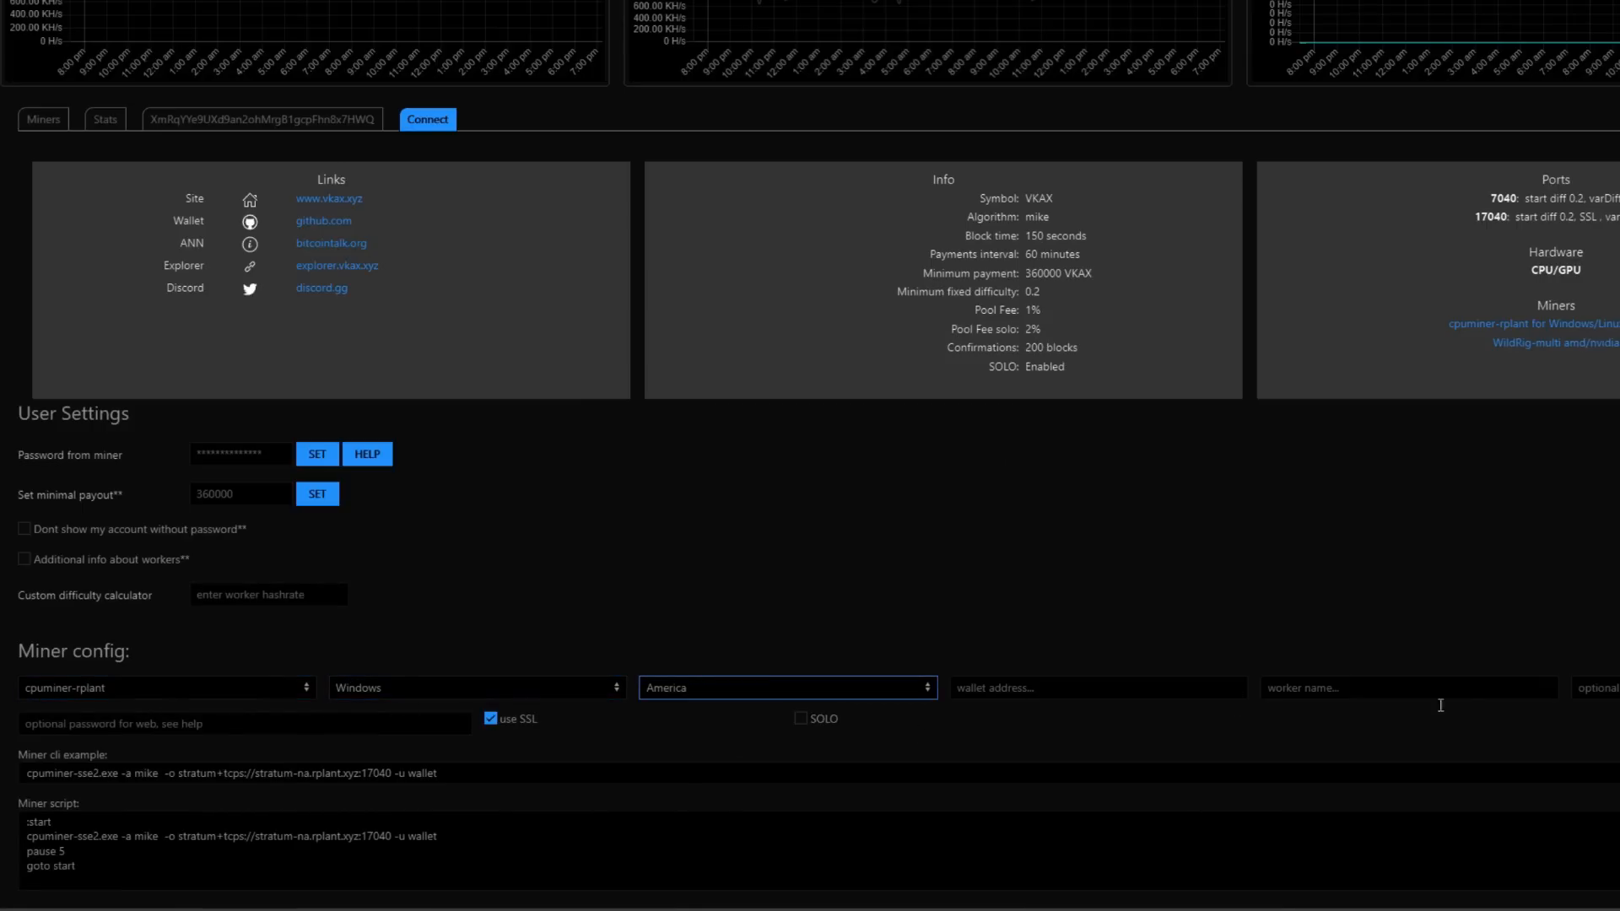
Enter a web password in the pool page's optional password field
left_click(249, 731)
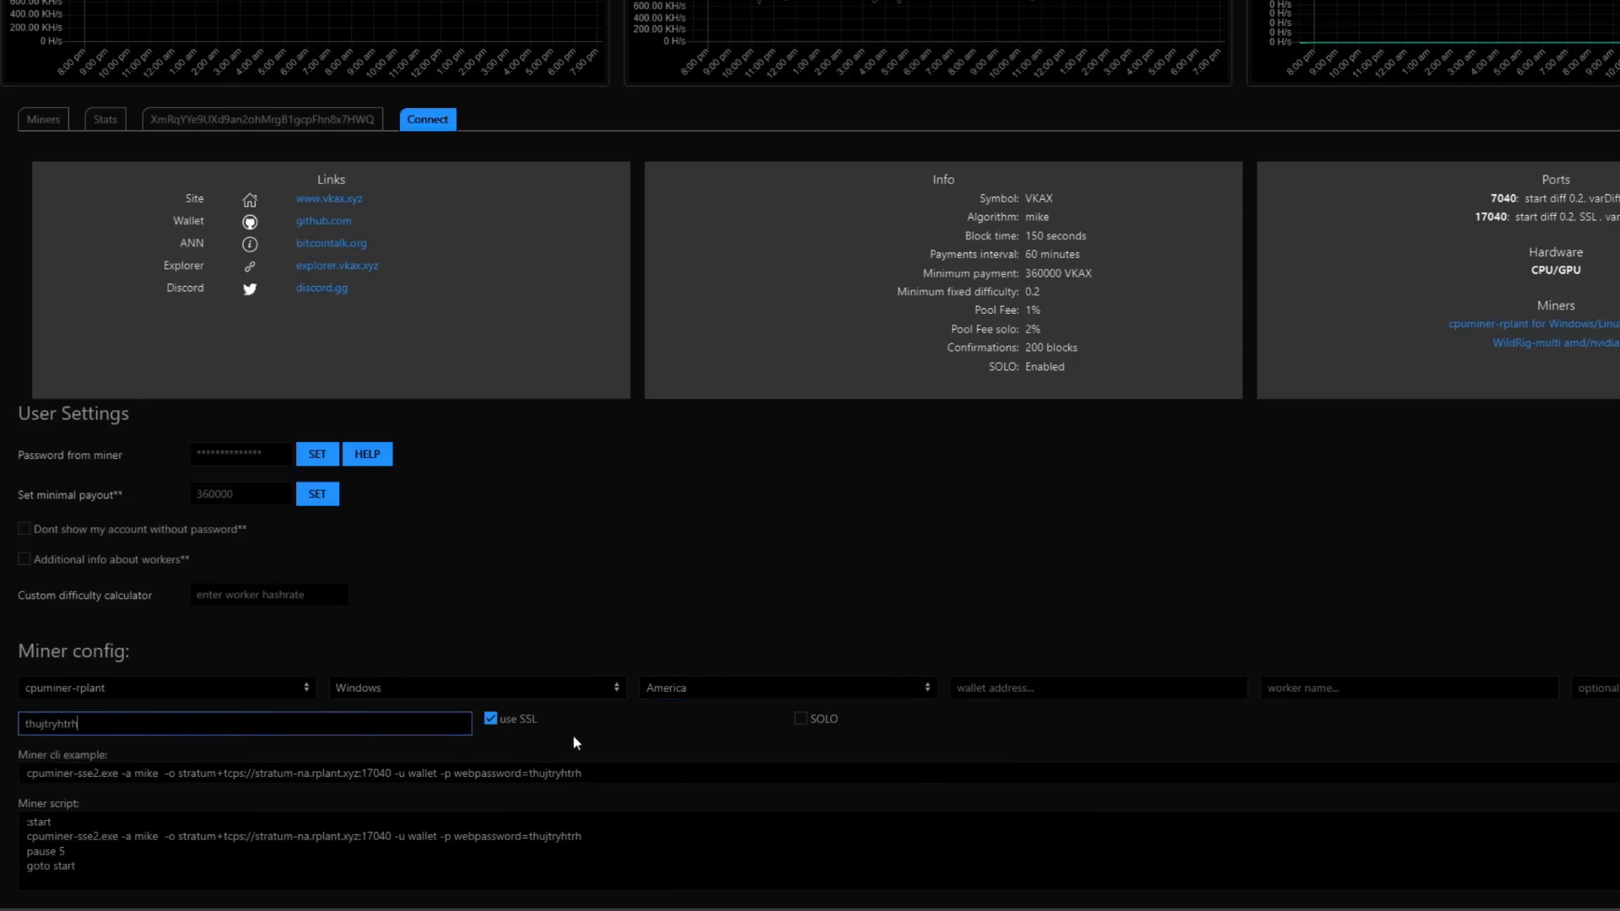
left_click(582, 742)
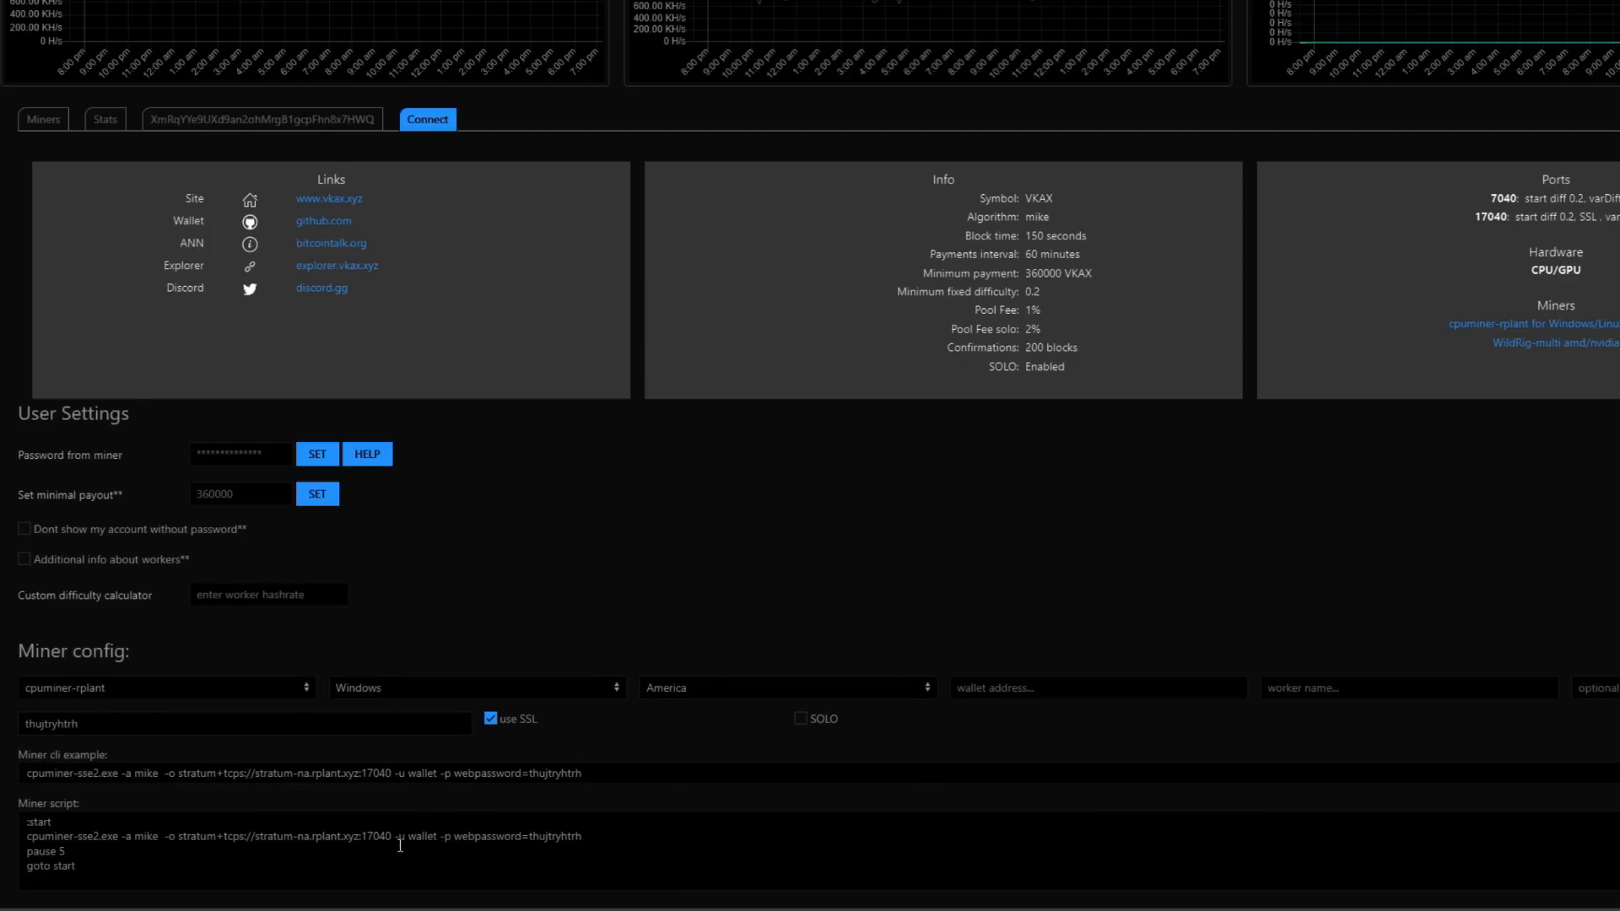
Copy the stratum URL from the generated miner script and paste it into the flight sheet's pool URL field
left_click_drag(391, 838, 188, 843)
right_click(190, 844)
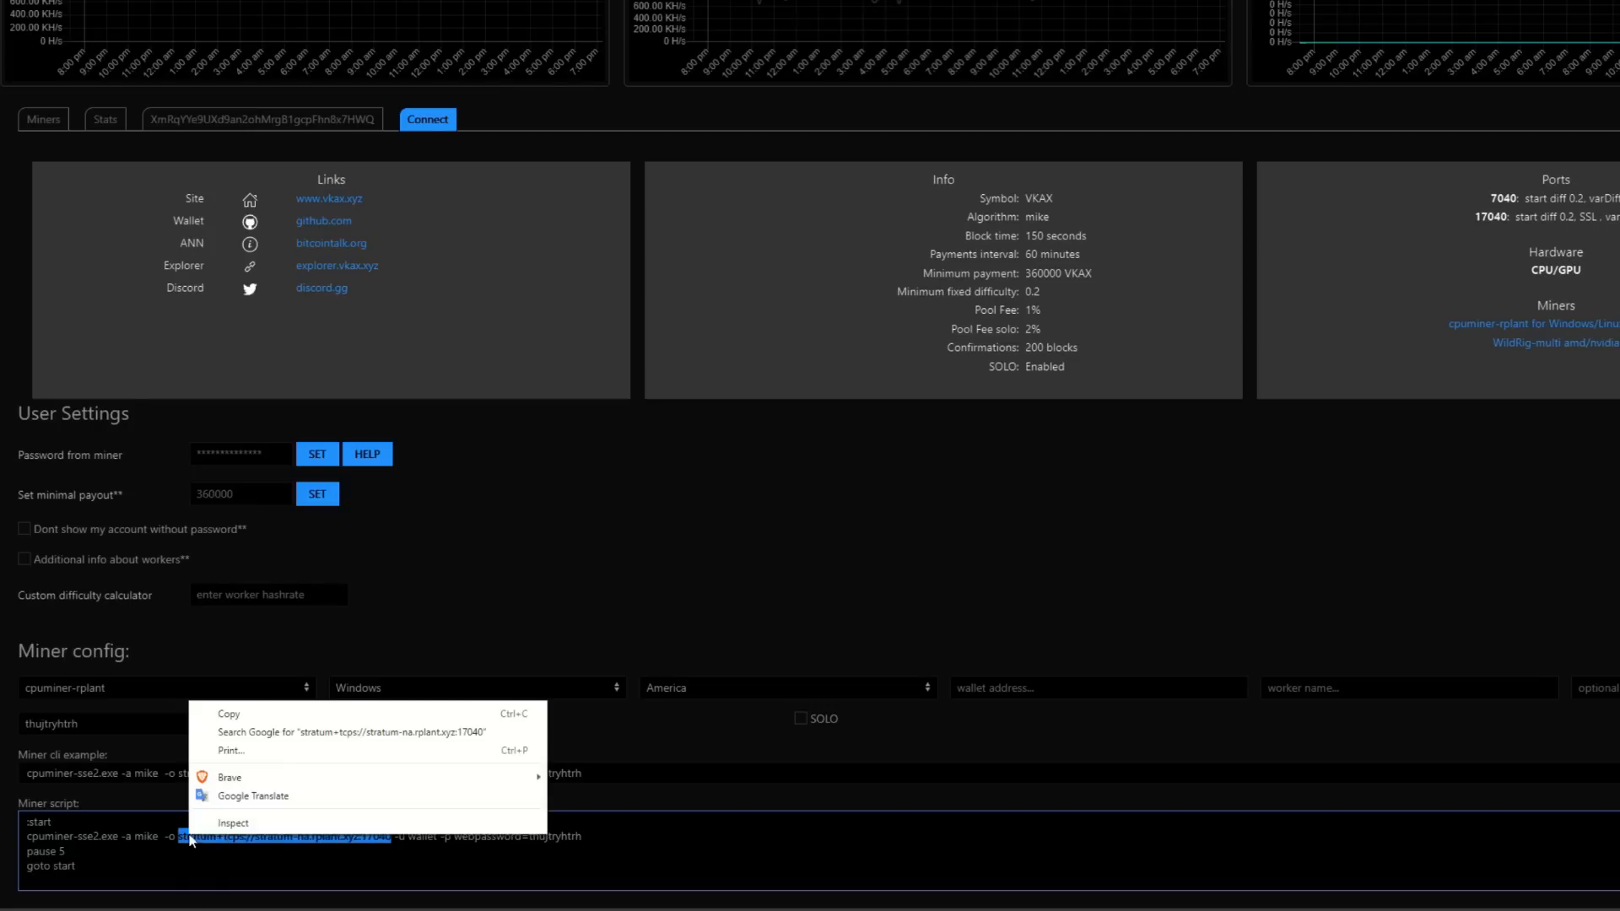
left_click(239, 716)
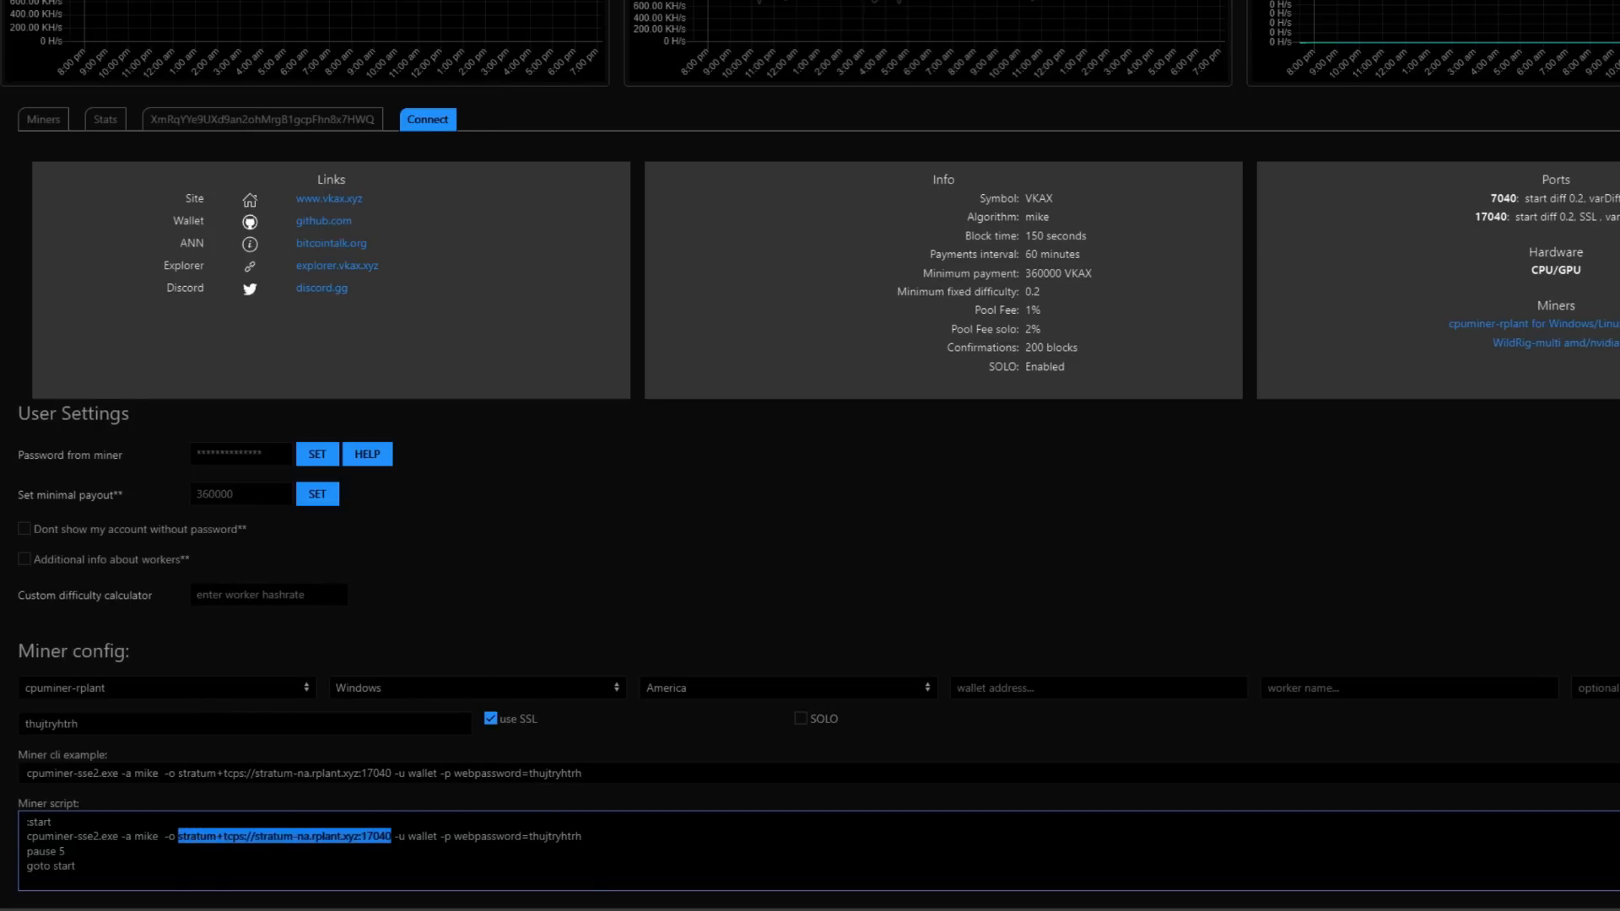
left_click(970, 2)
key("ctrl+v")
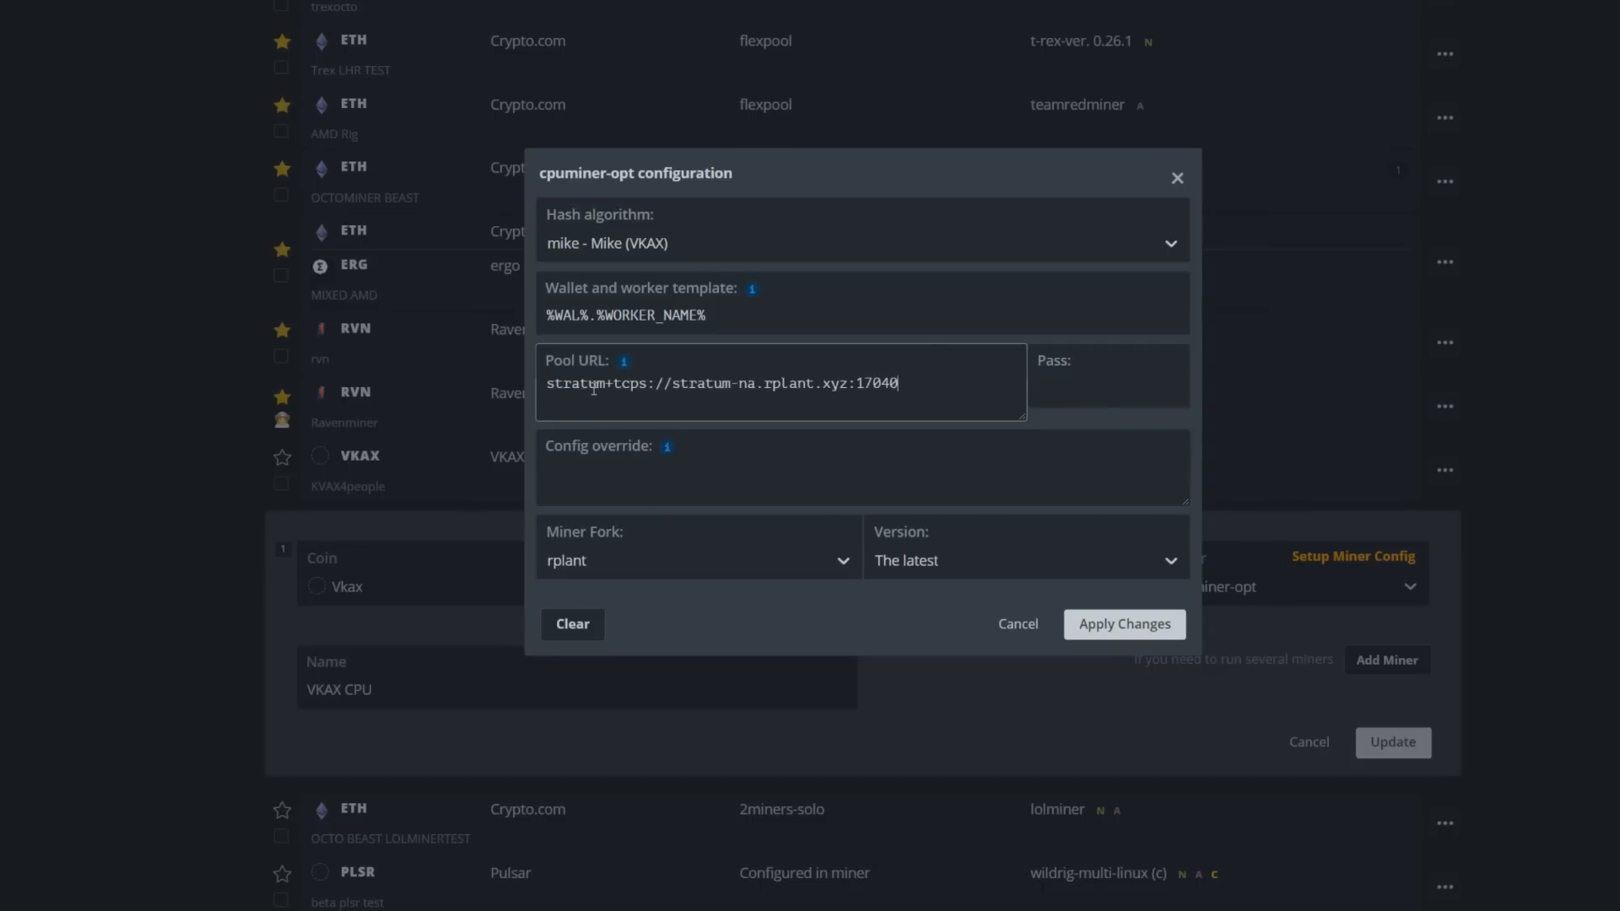
Copy the web password parameter from the miner script and paste it into the Pass field
left_click(1063, 375)
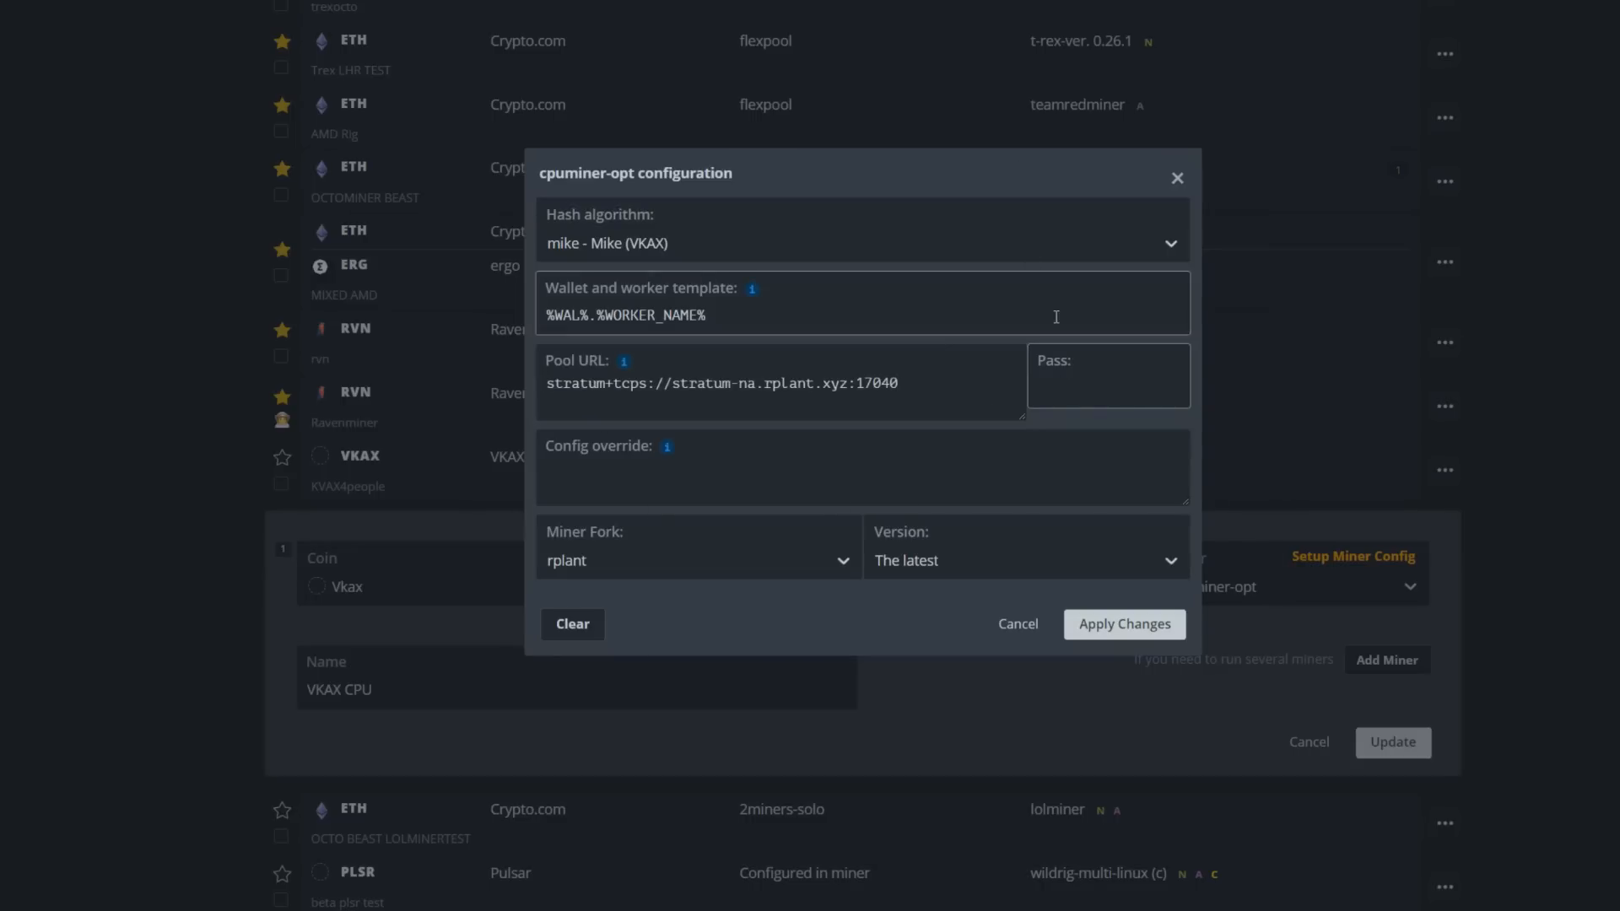
left_click(379, 2)
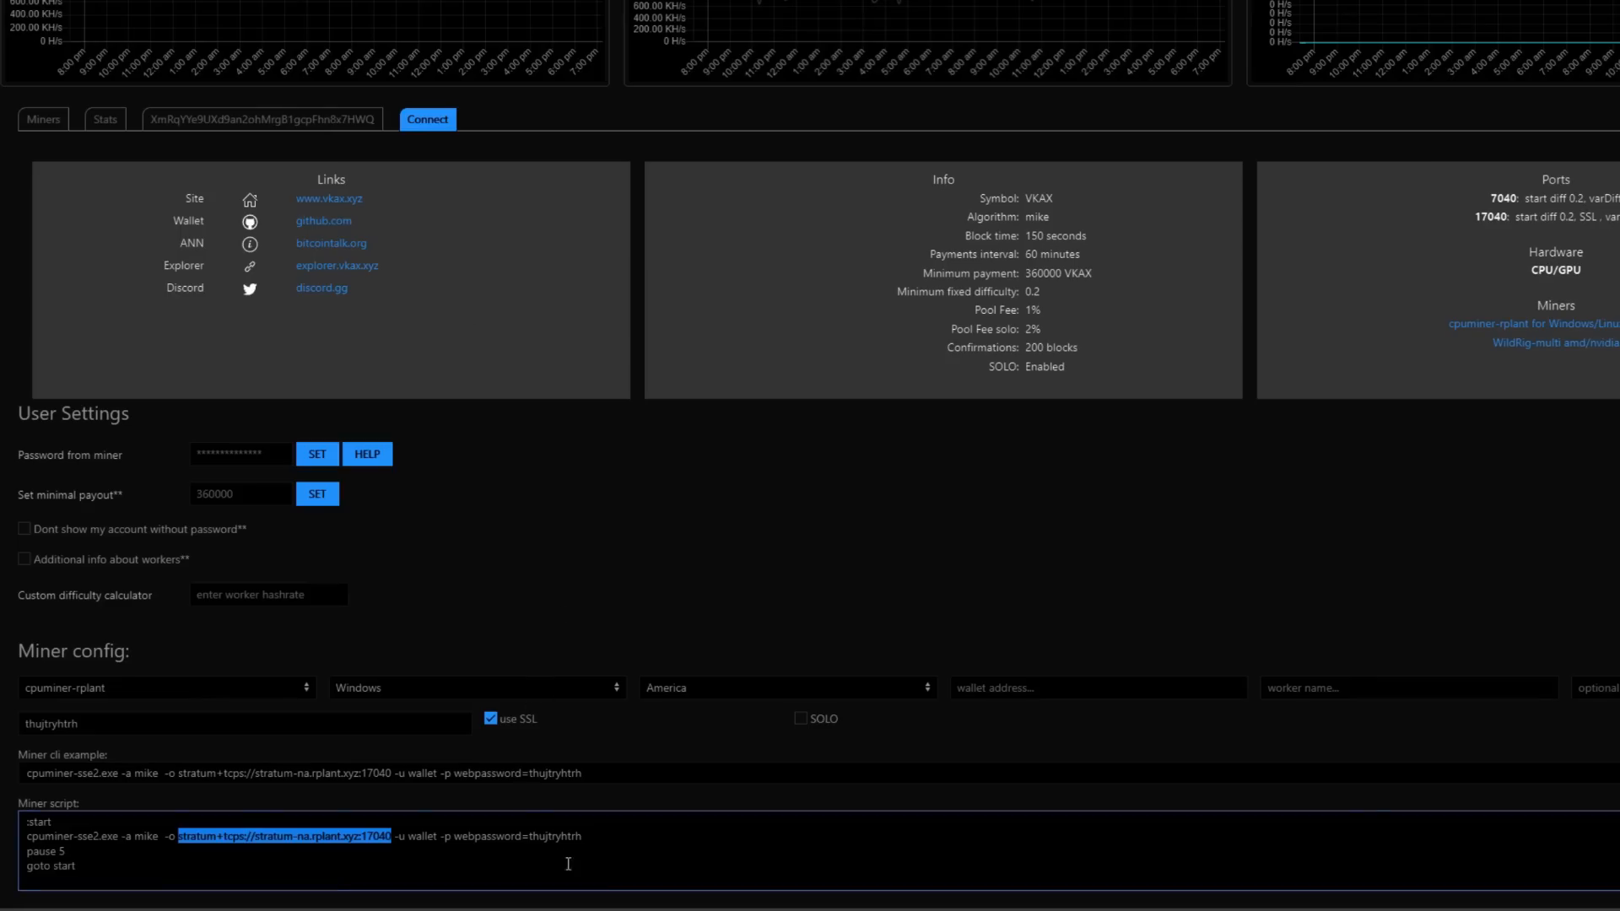
left_click_drag(587, 840, 455, 845)
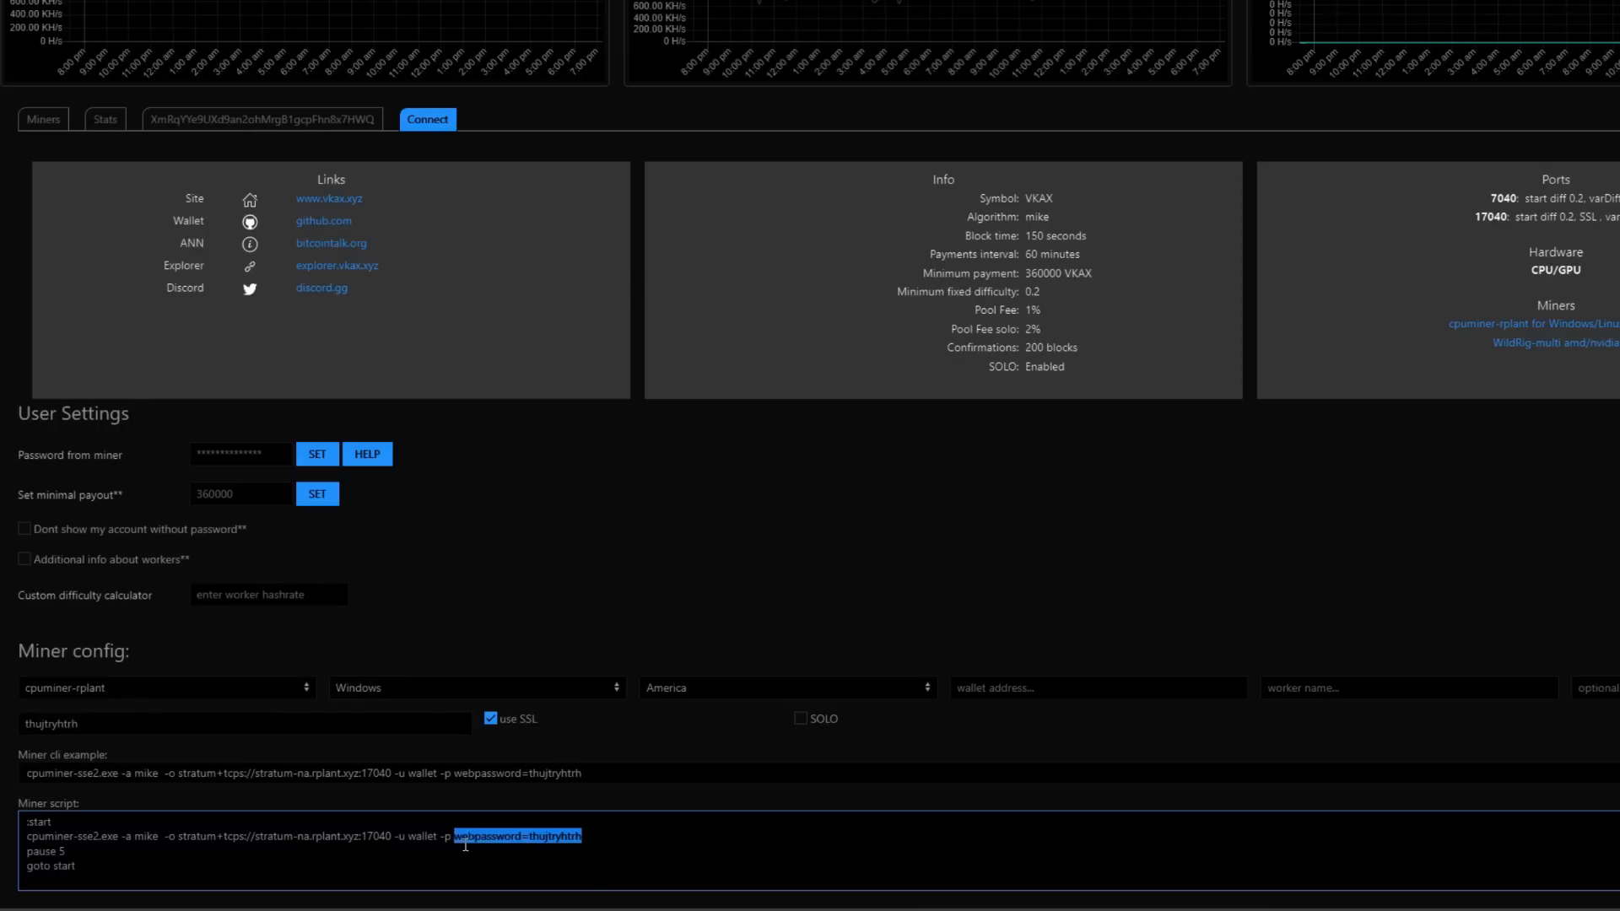
right_click(517, 835)
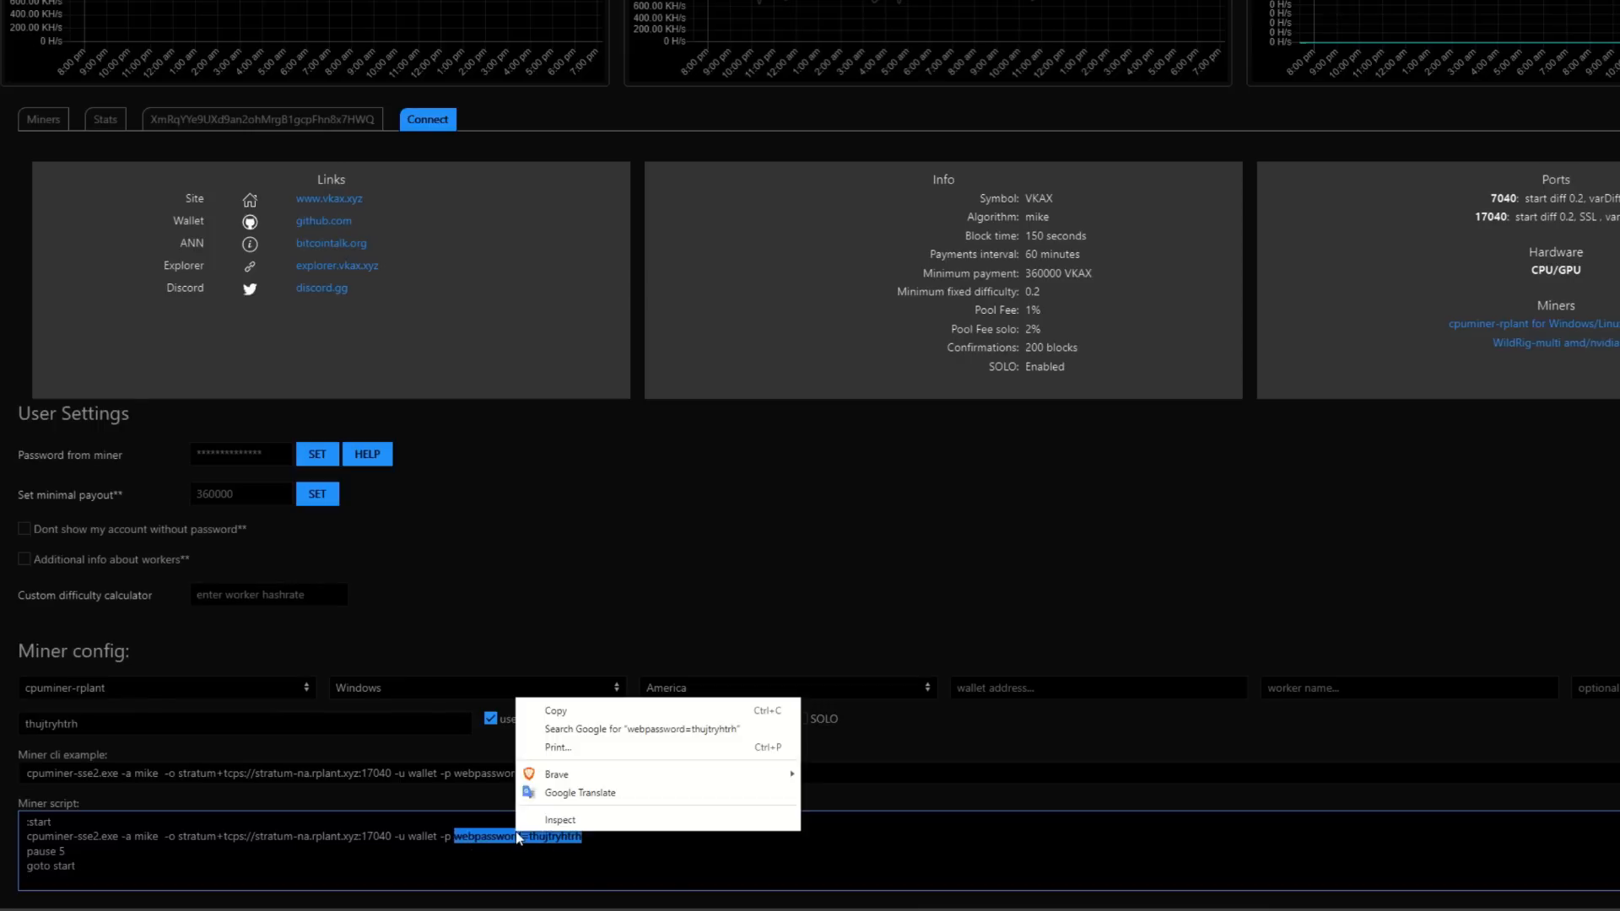
left_click(563, 712)
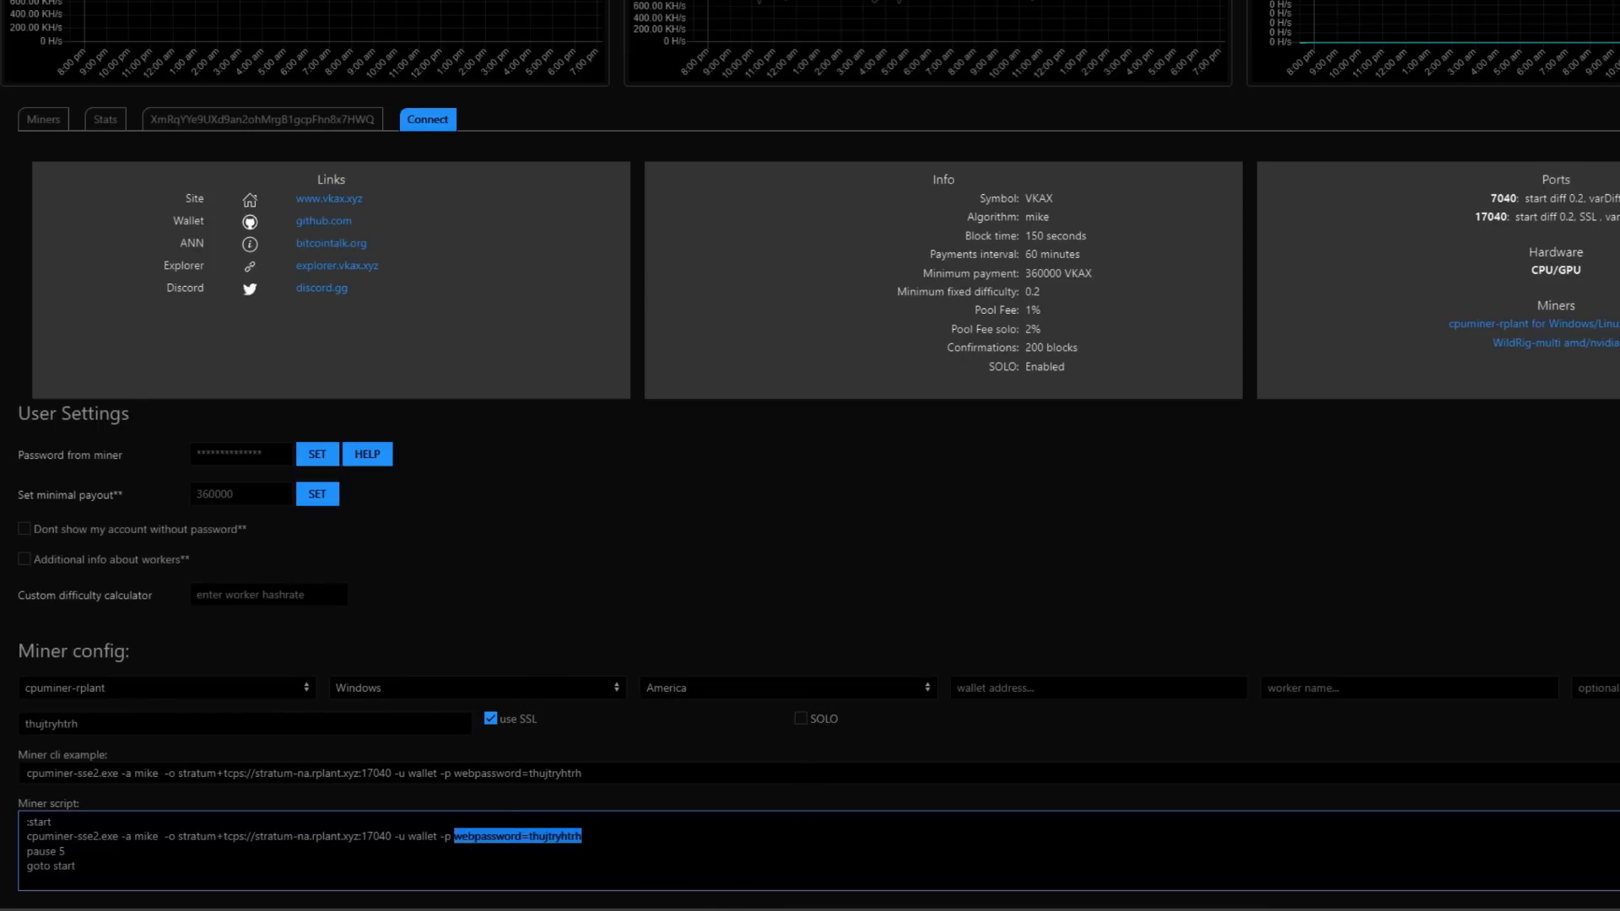
key("ctrl+shift+Tab")
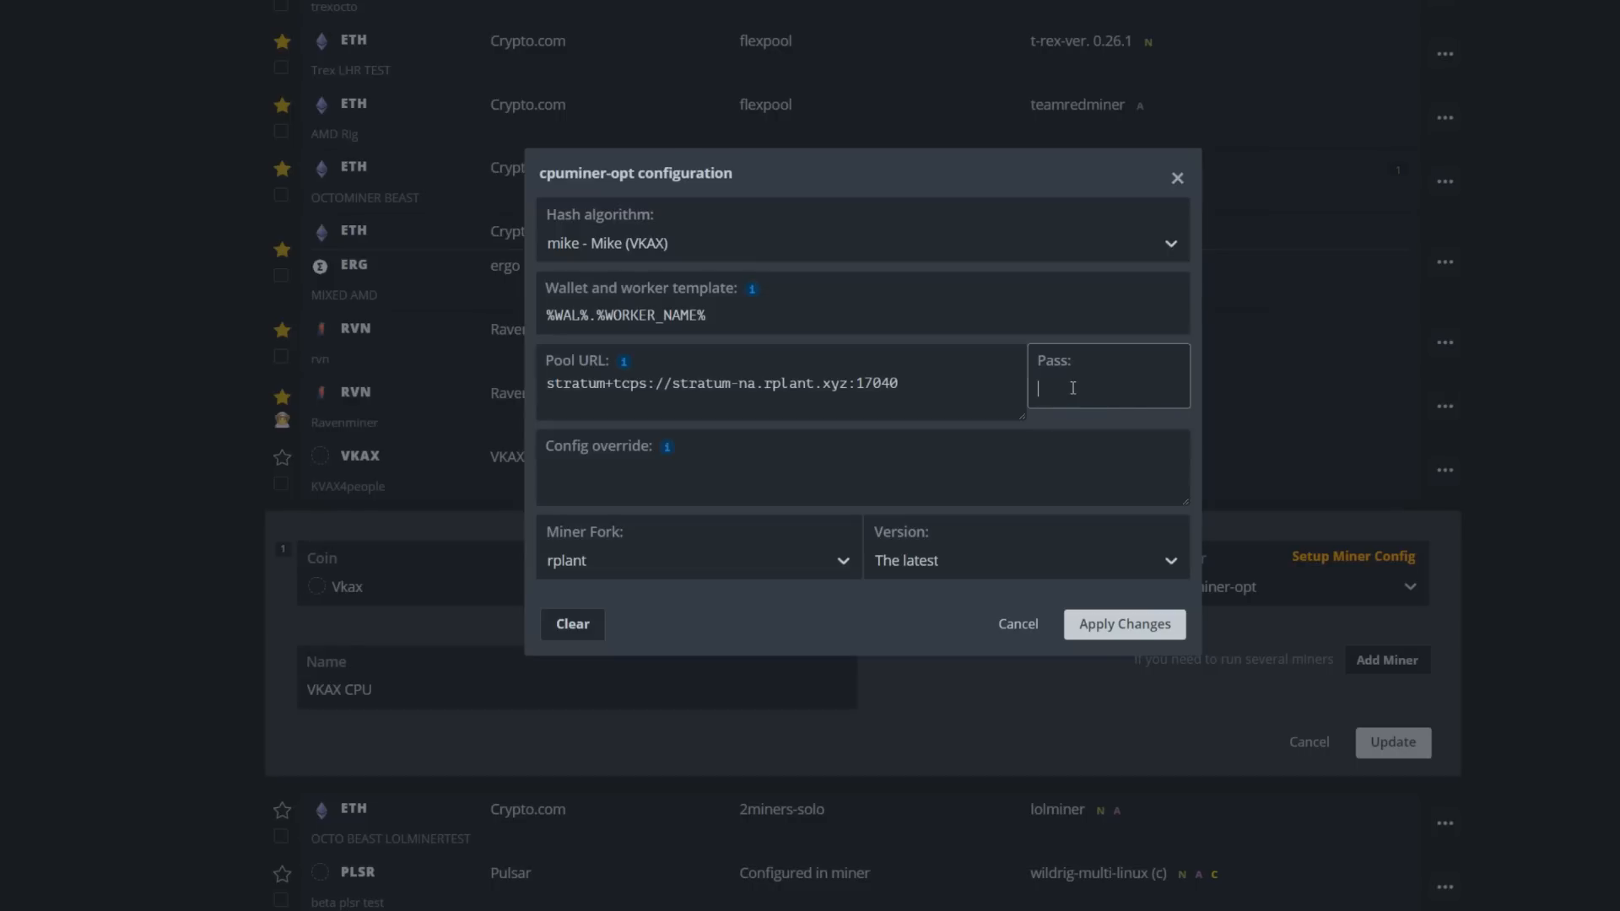
key("ctrl+v")
key("Home")
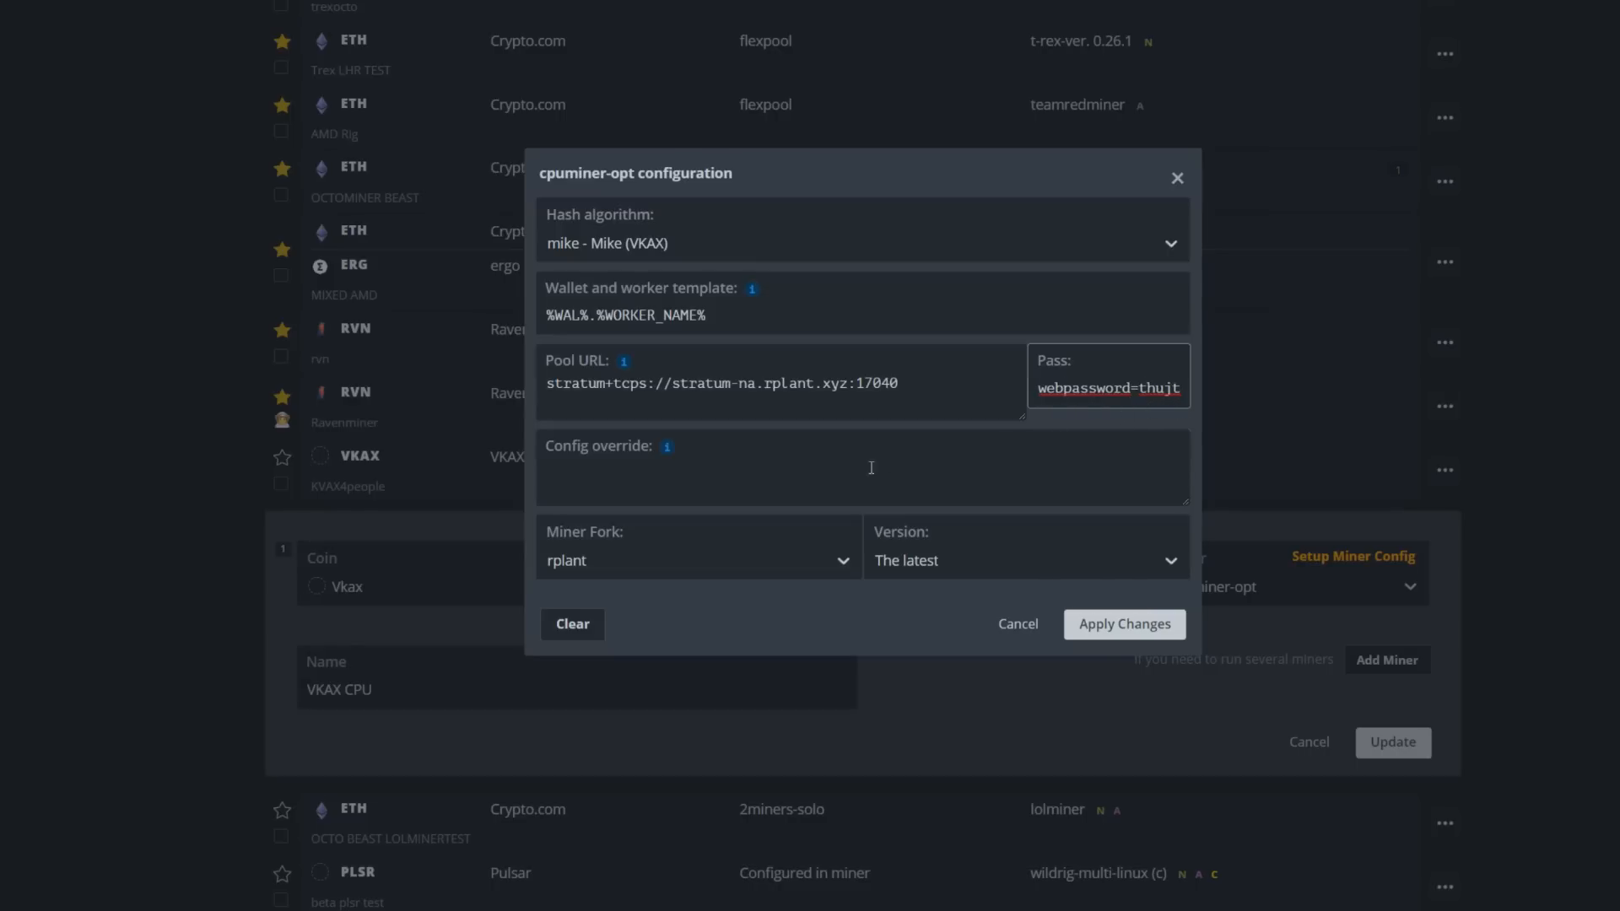
Apply the cpuminer-opt configuration changes to save the VKAX CPU flight sheet
left_click(652, 483)
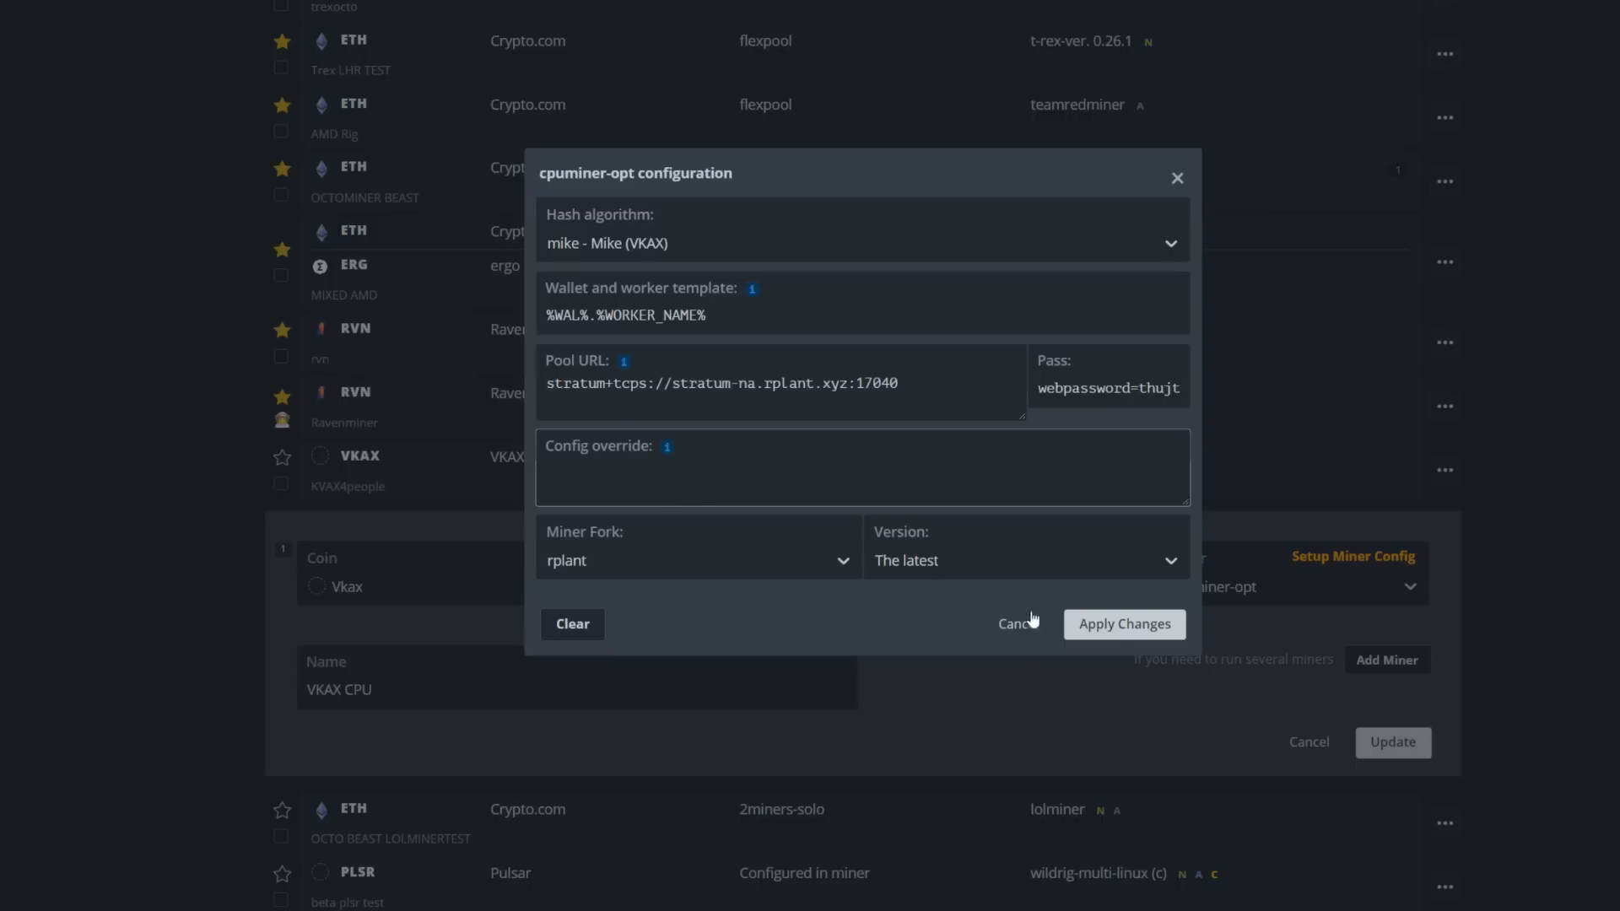
left_click(1113, 624)
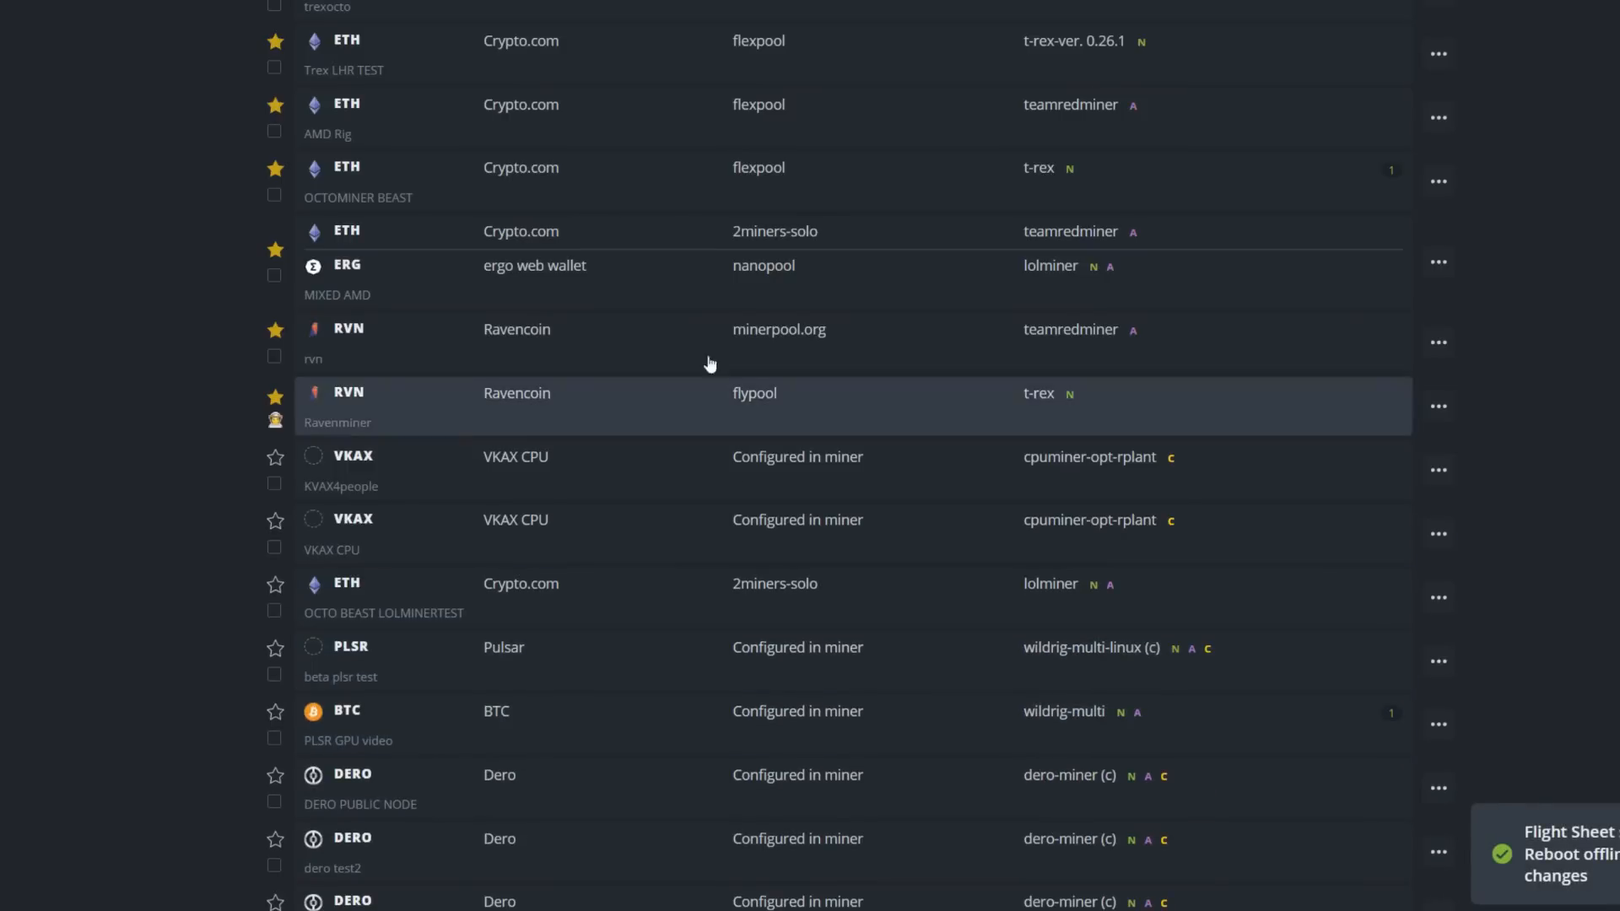
In the workers list, select all workers except Octominer1, Octominer2, Rabid Mining, RebTech 2.0 and RebTech Rig
left_click(447, 0)
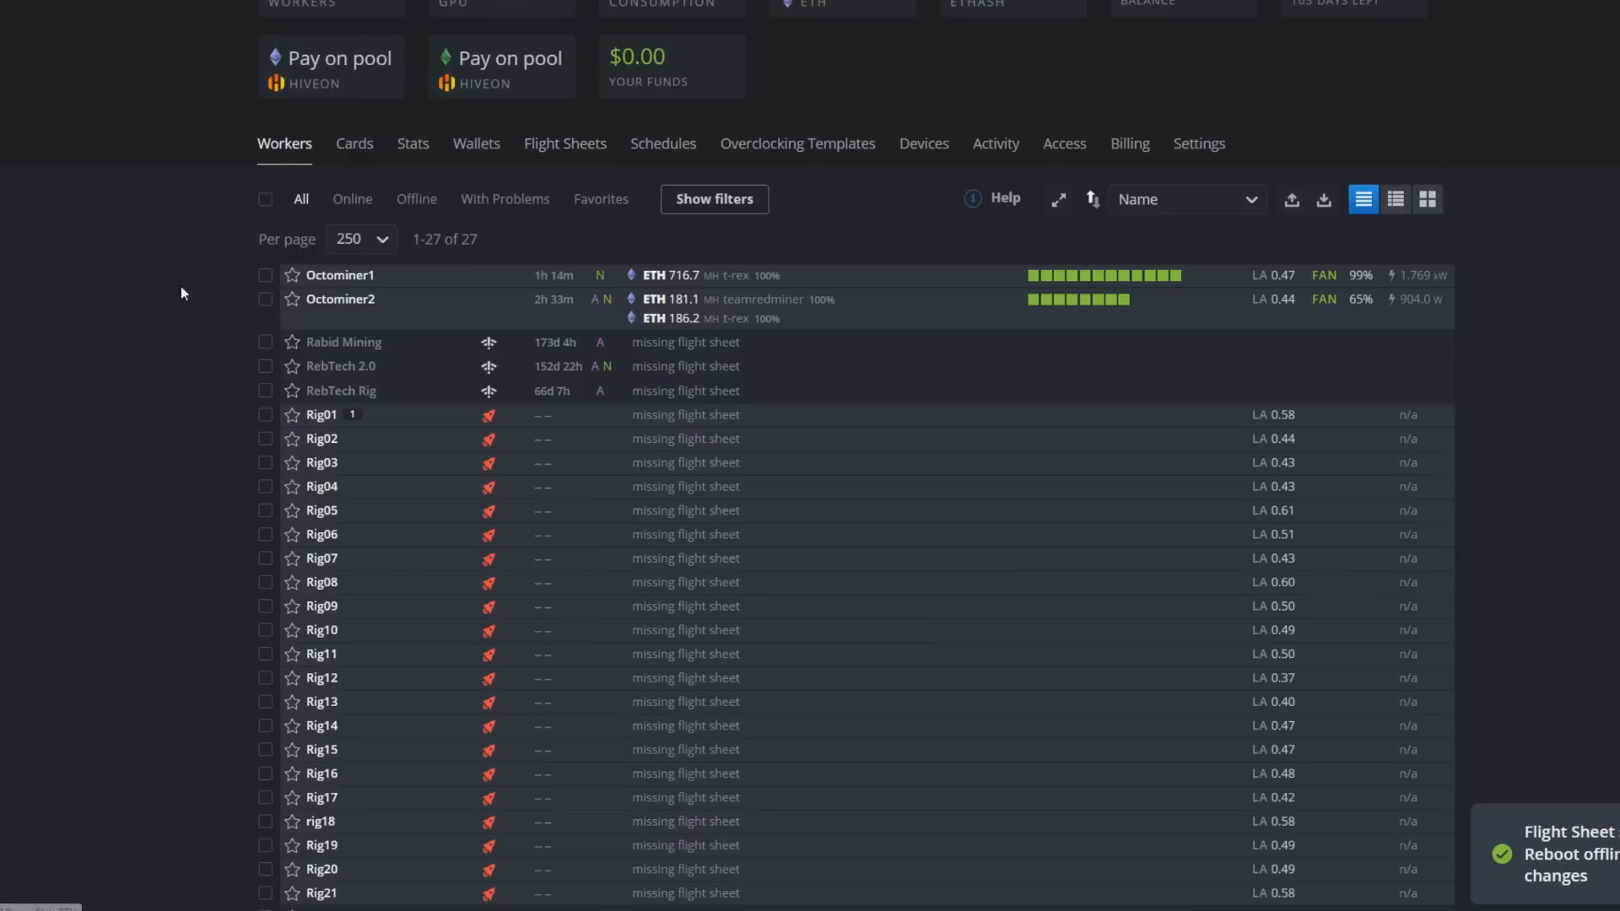
scroll(211, 390, "down", 2)
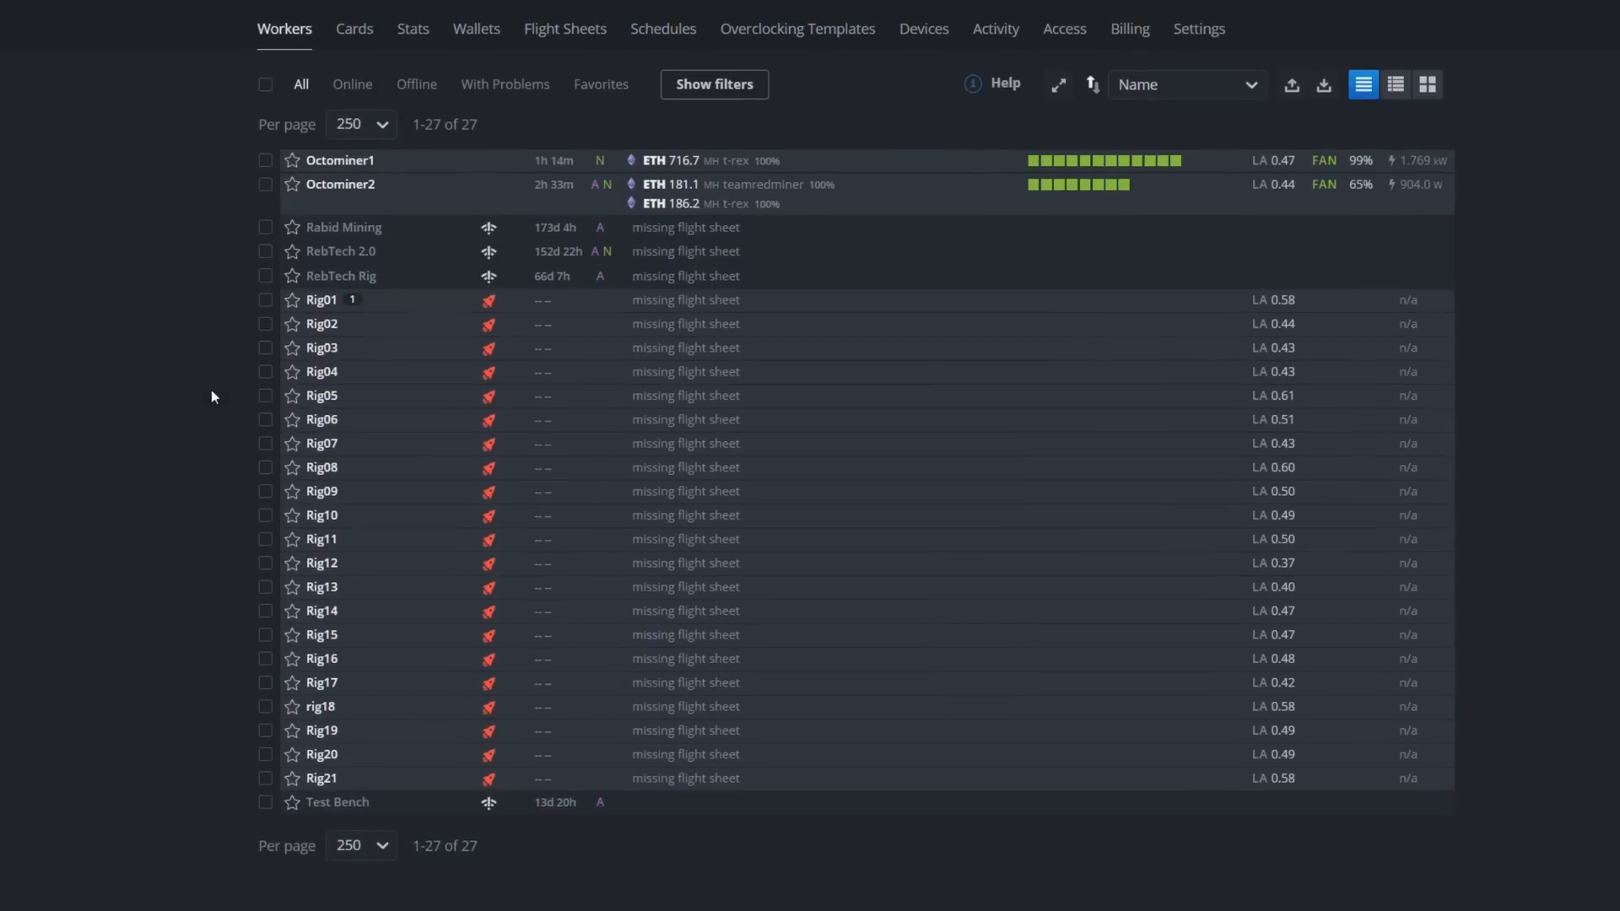
left_click(264, 85)
left_click(265, 160)
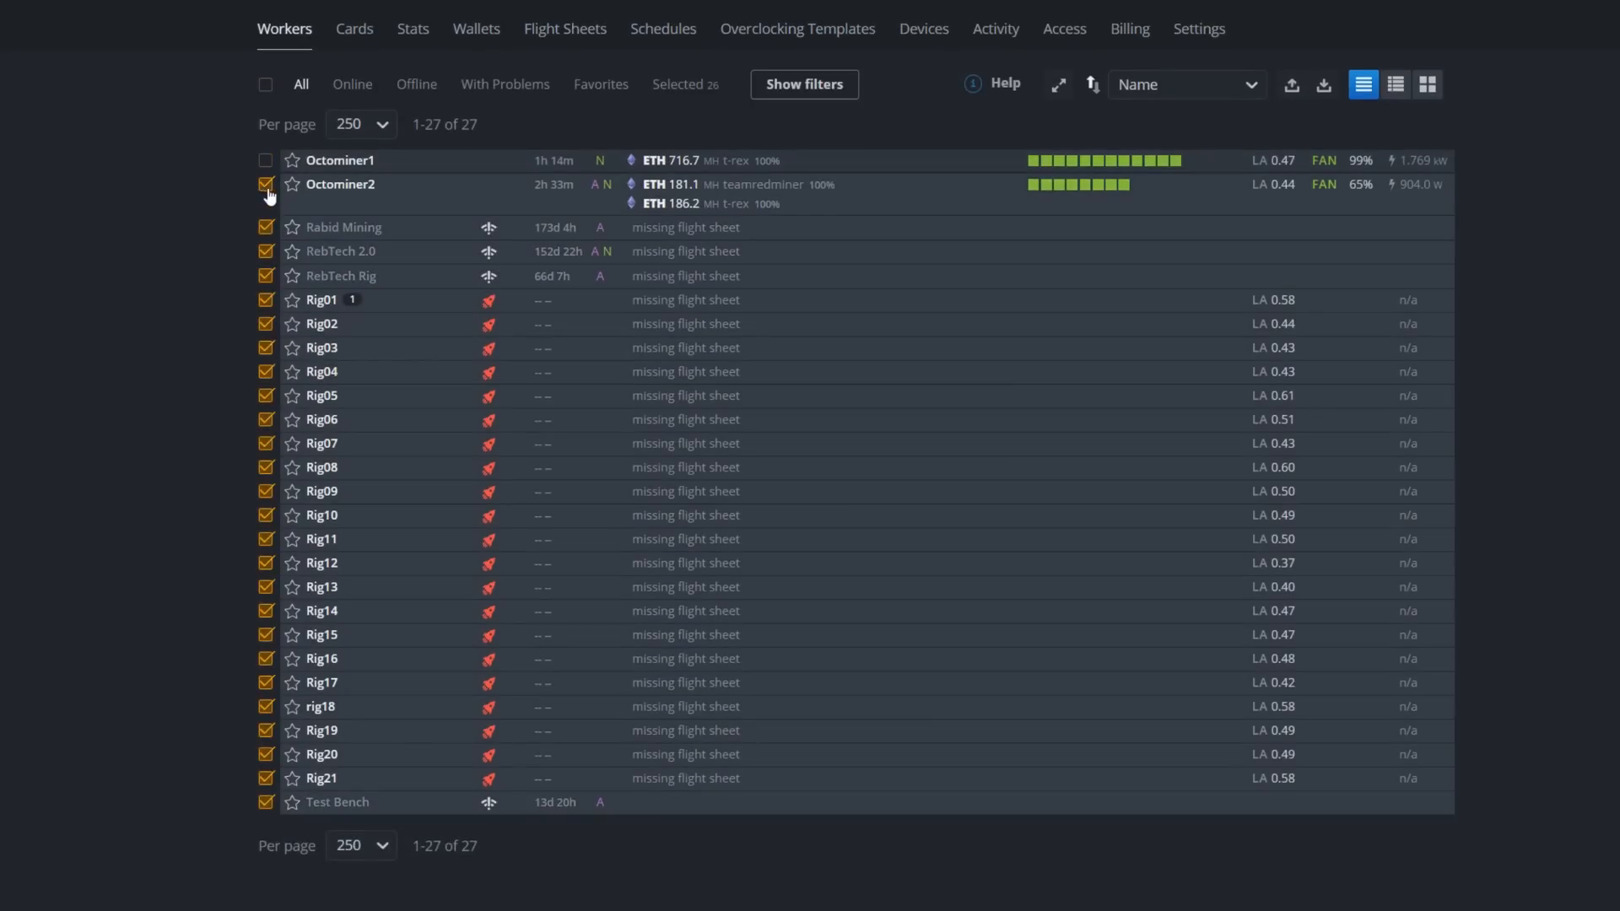
left_click(267, 186)
left_click(266, 227)
left_click(266, 251)
left_click(266, 276)
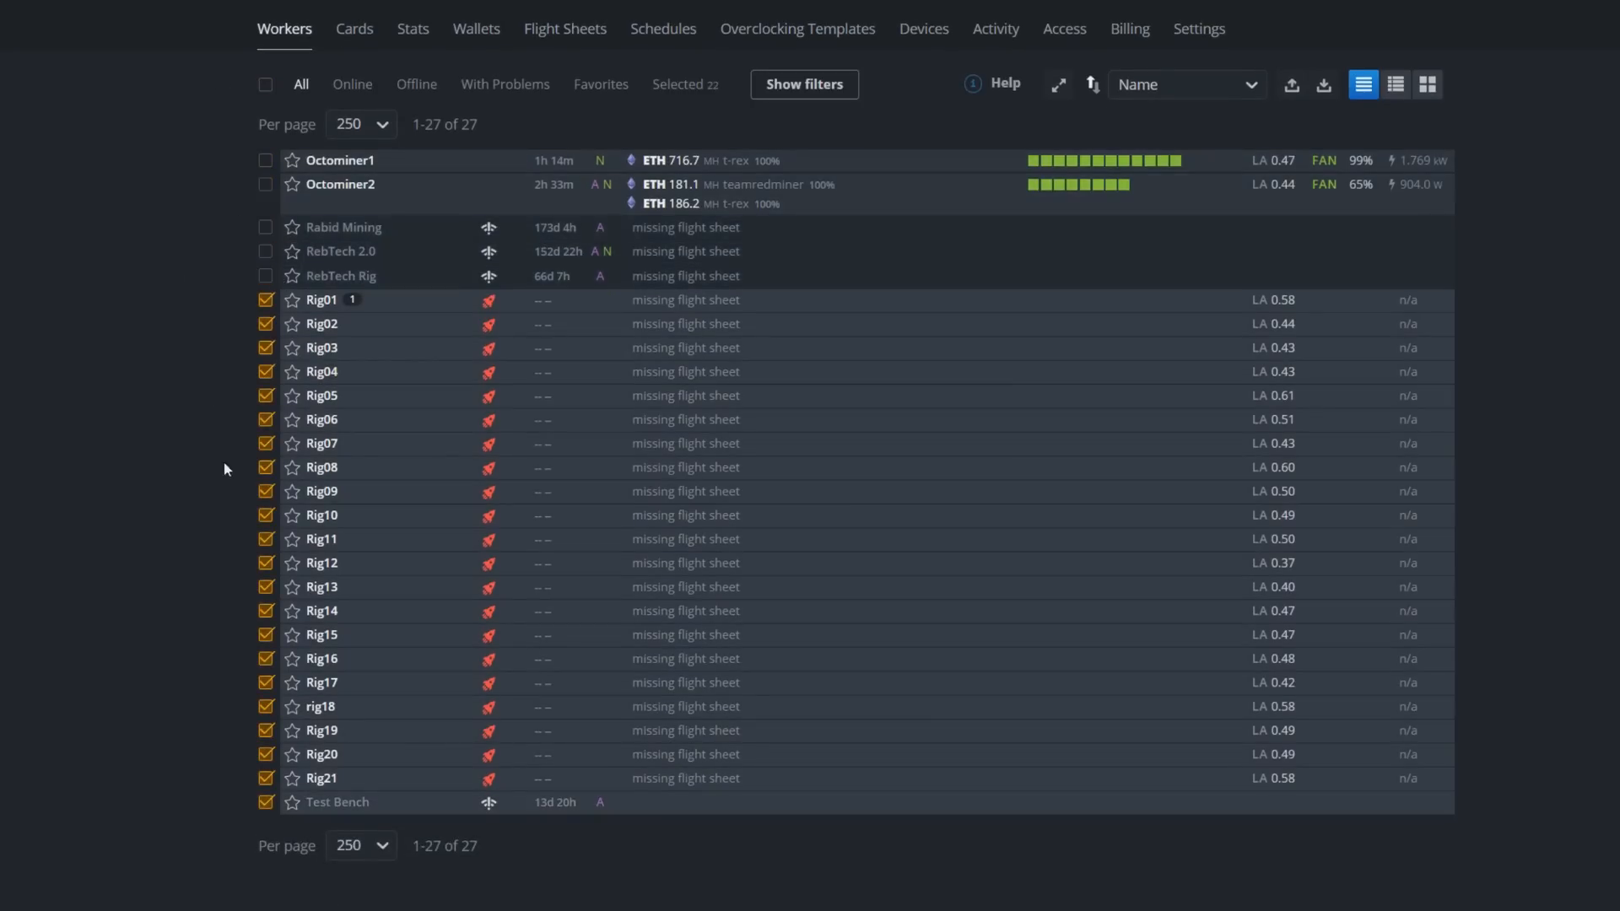
Deselect Test Bench and apply the VKAX CPU flight sheet (Vkax, cpuminer-opt) to the 21 selected rigs
left_click(266, 803)
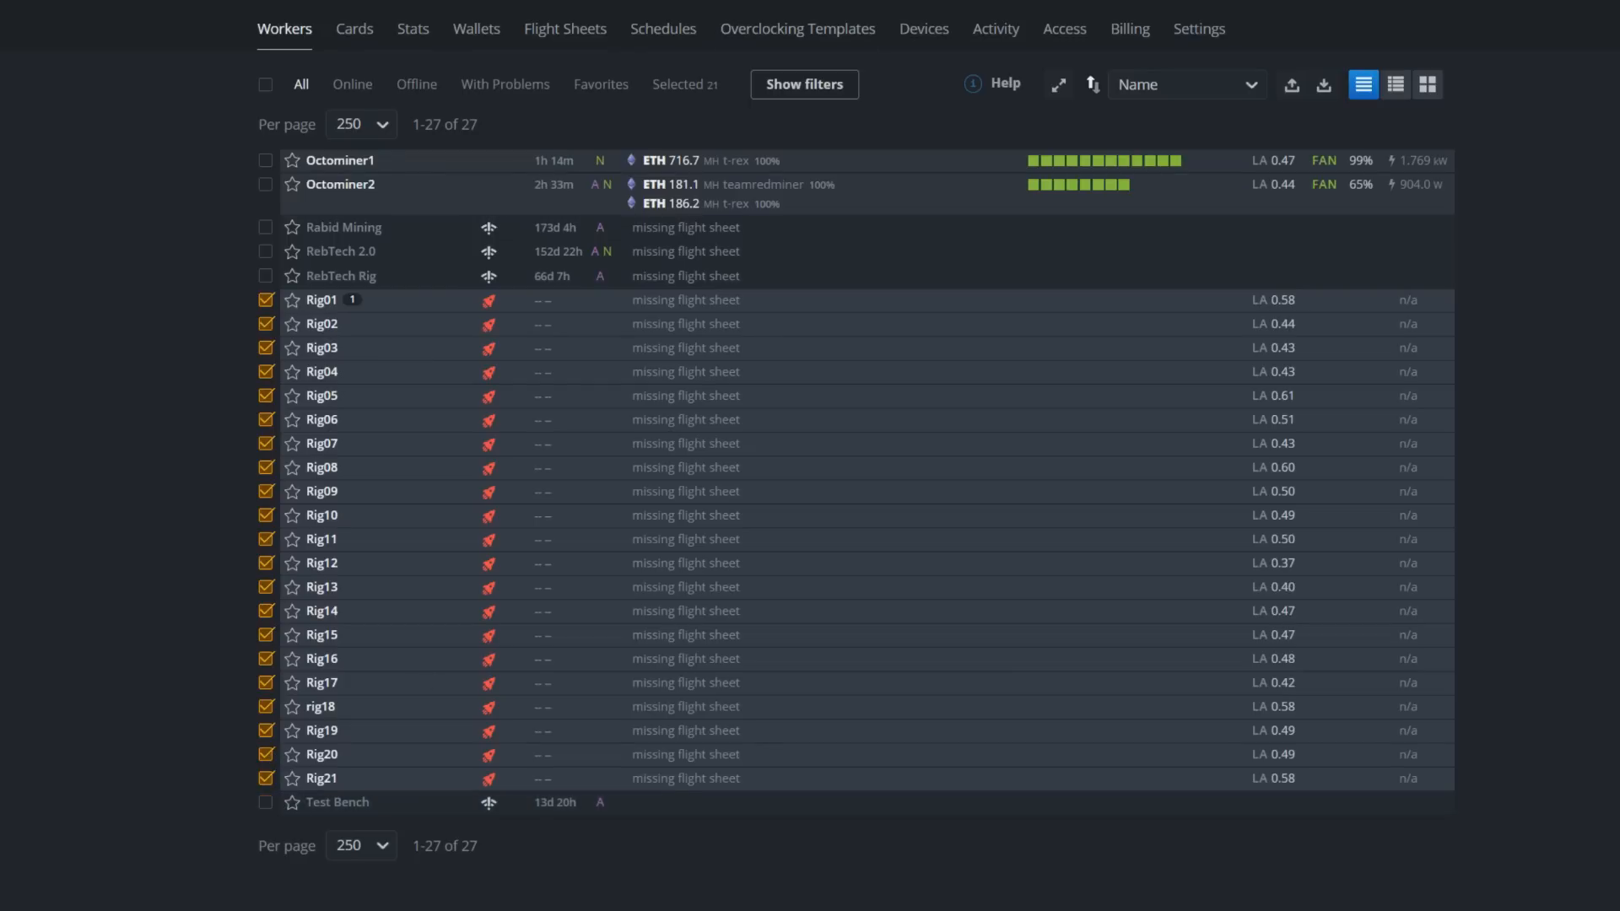
left_click(1171, 1)
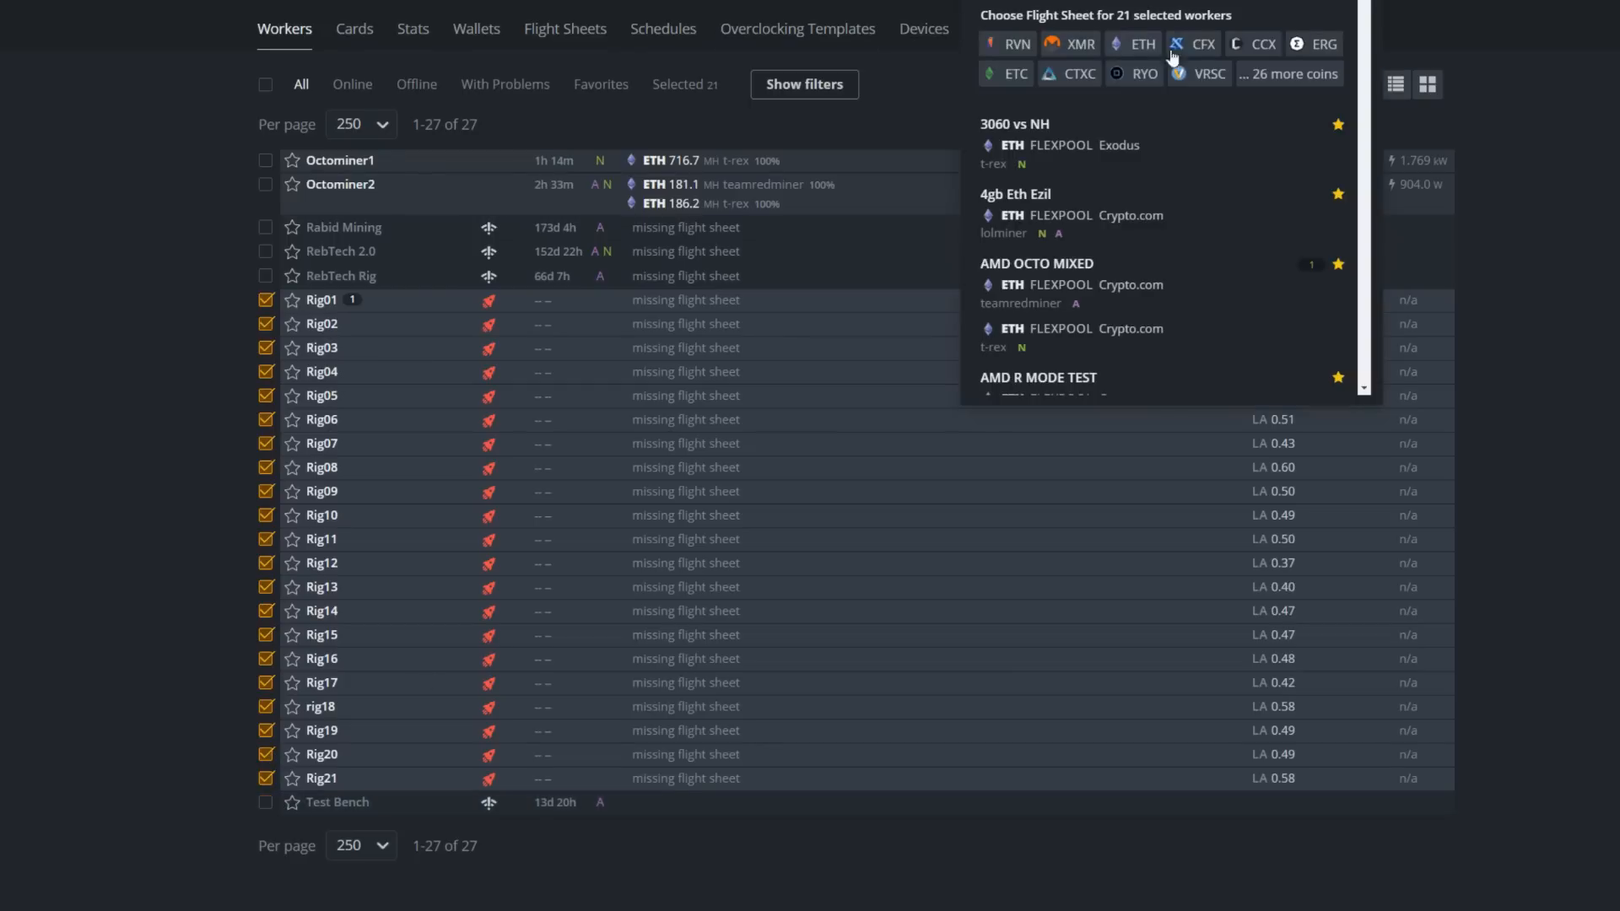
left_click(1273, 79)
left_click(1304, 223)
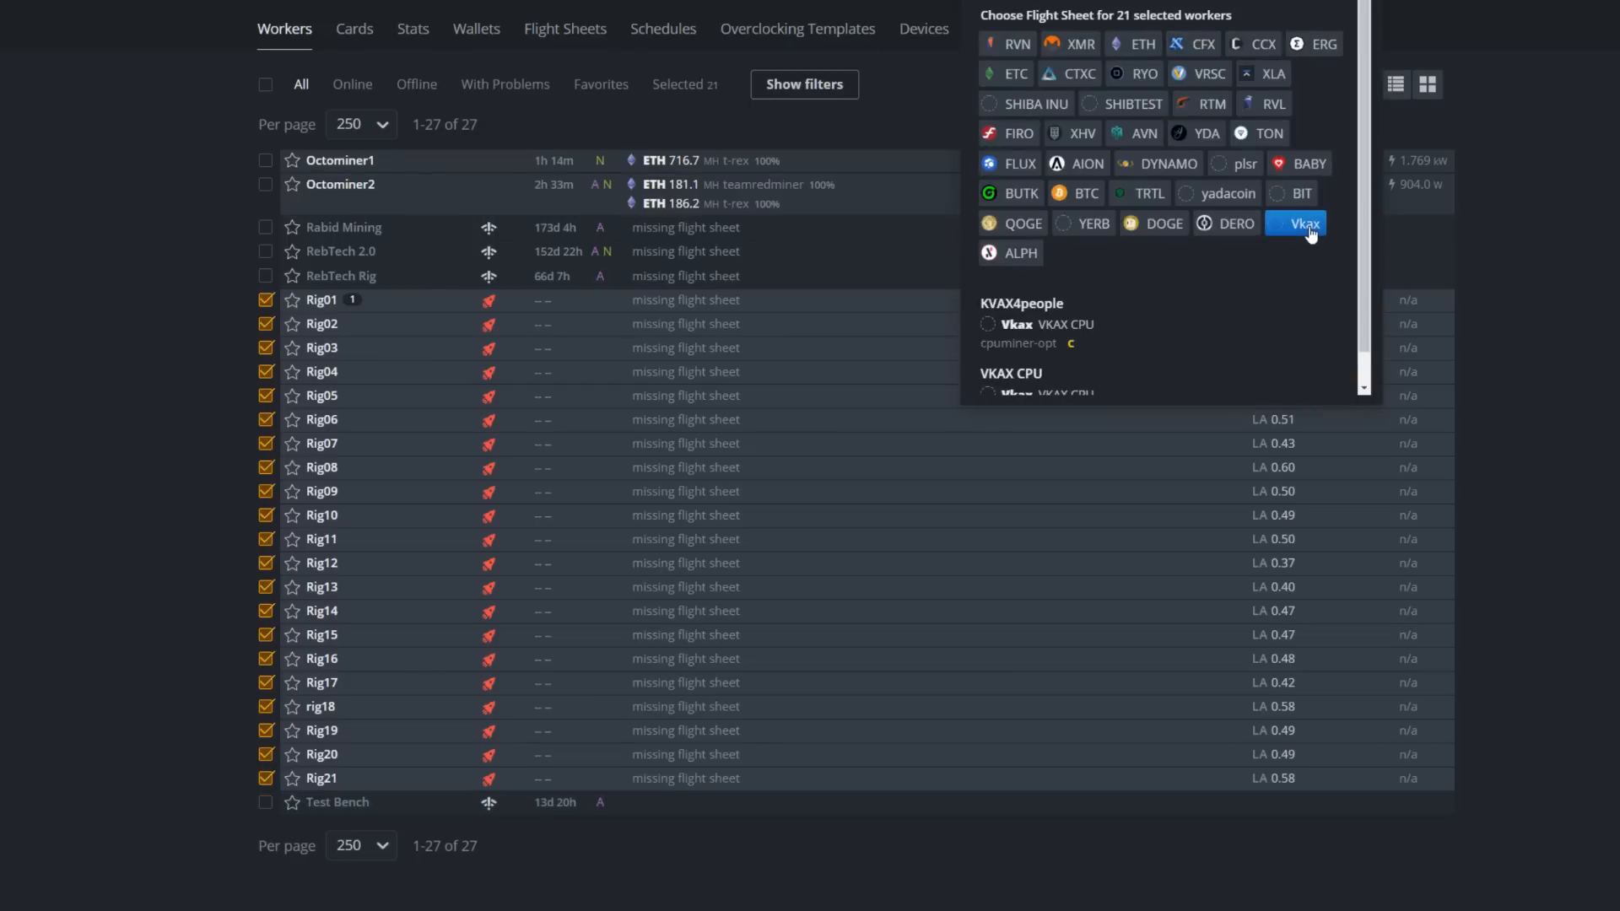
scroll(1147, 287, "down", 1)
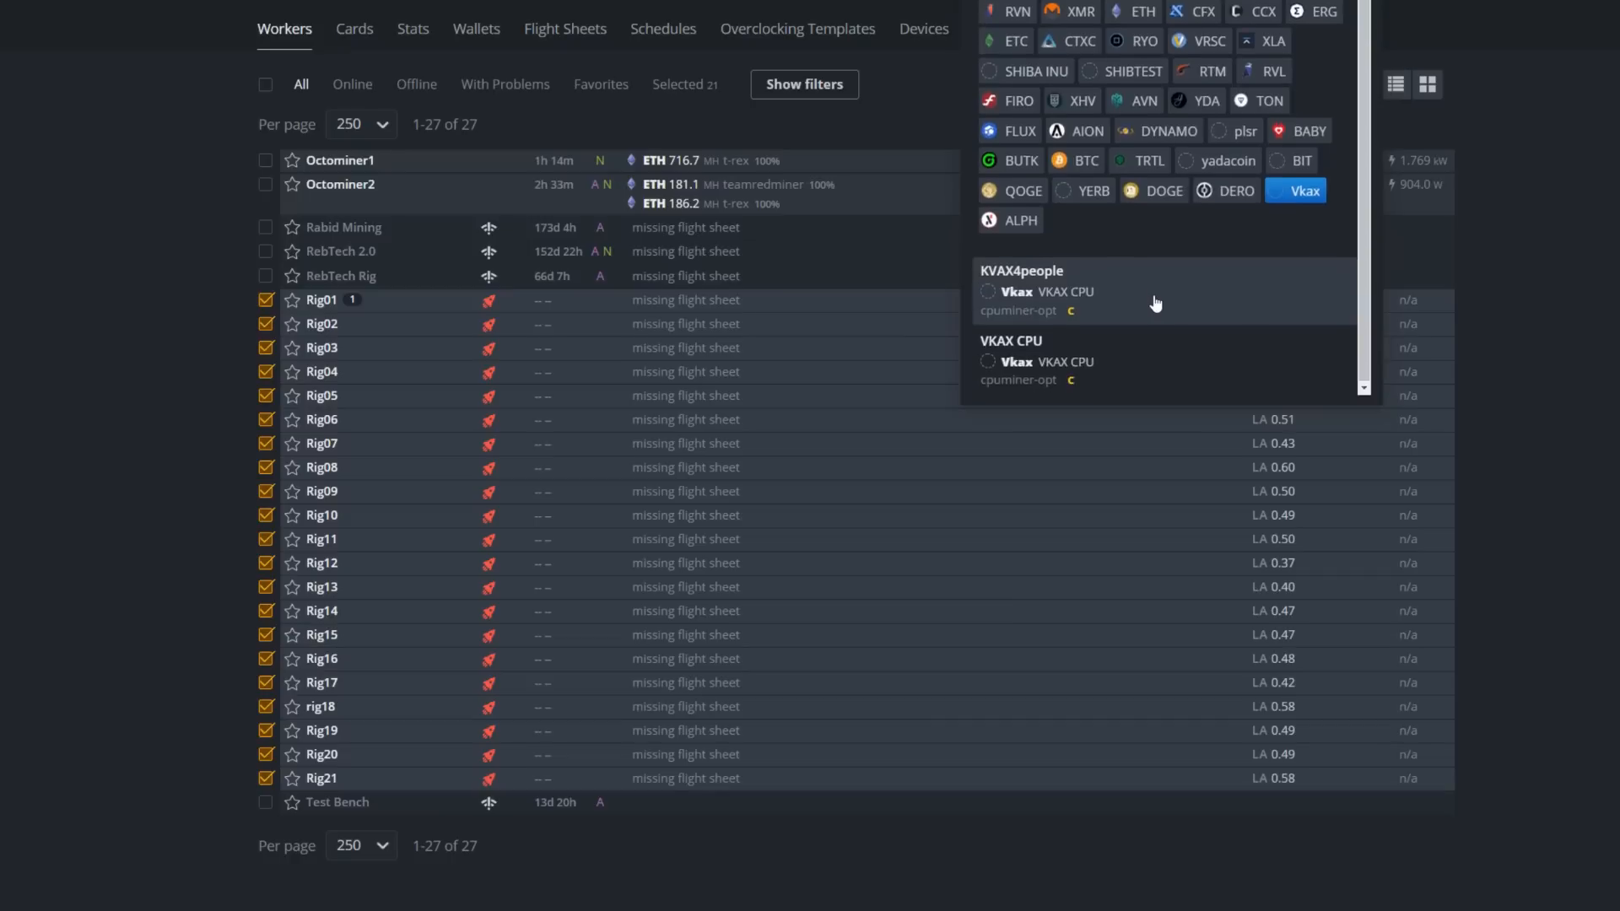
left_click(1028, 373)
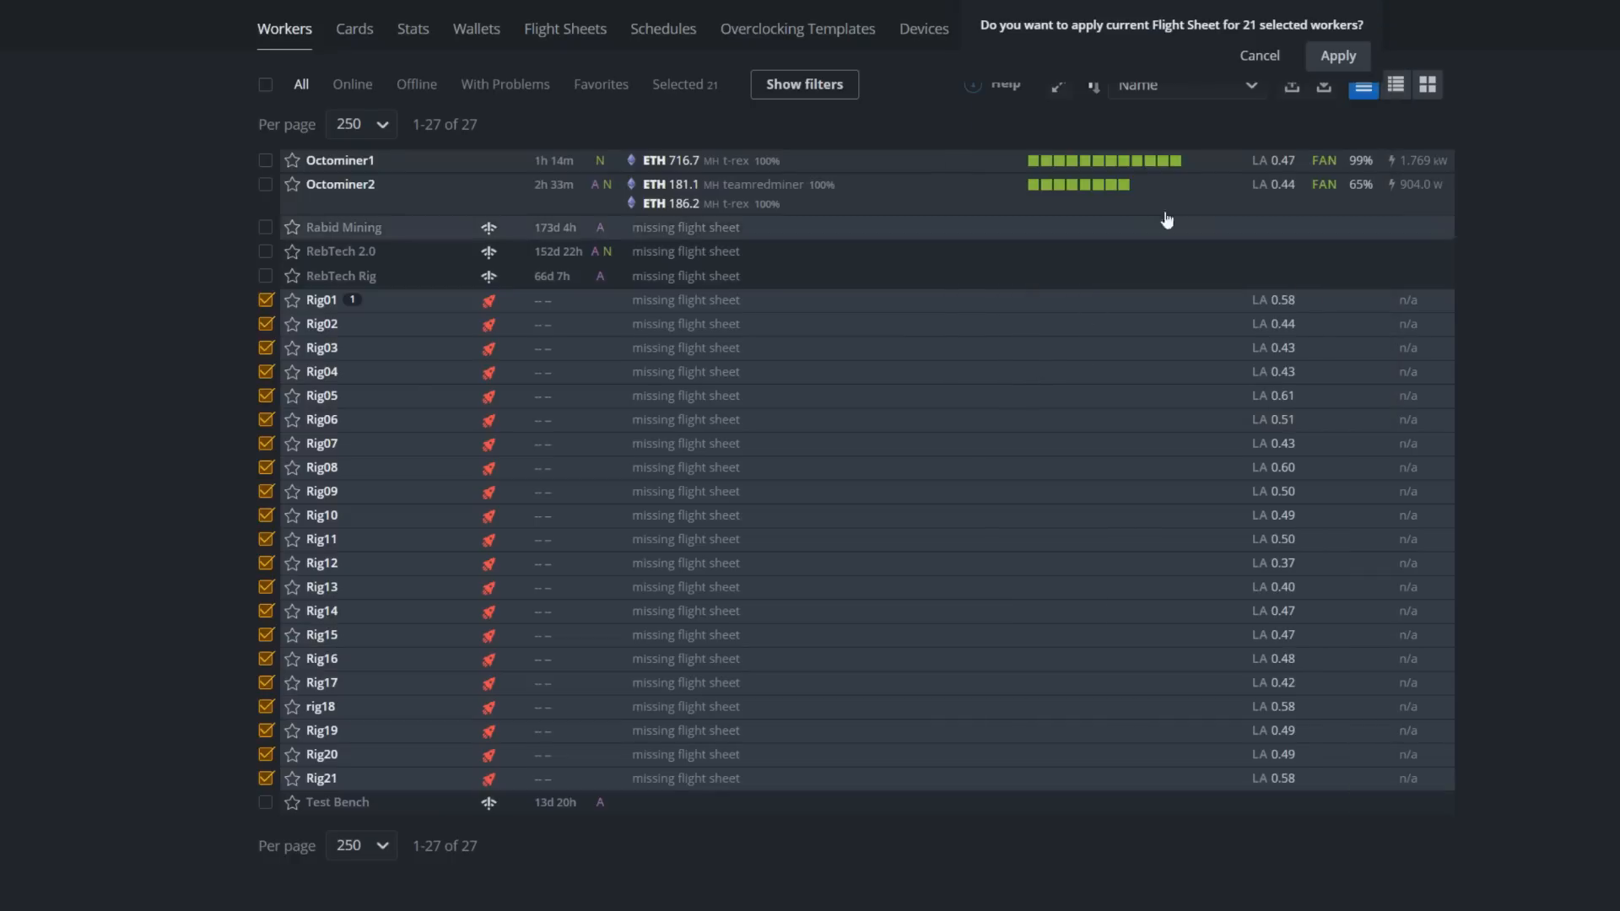
left_click(1341, 56)
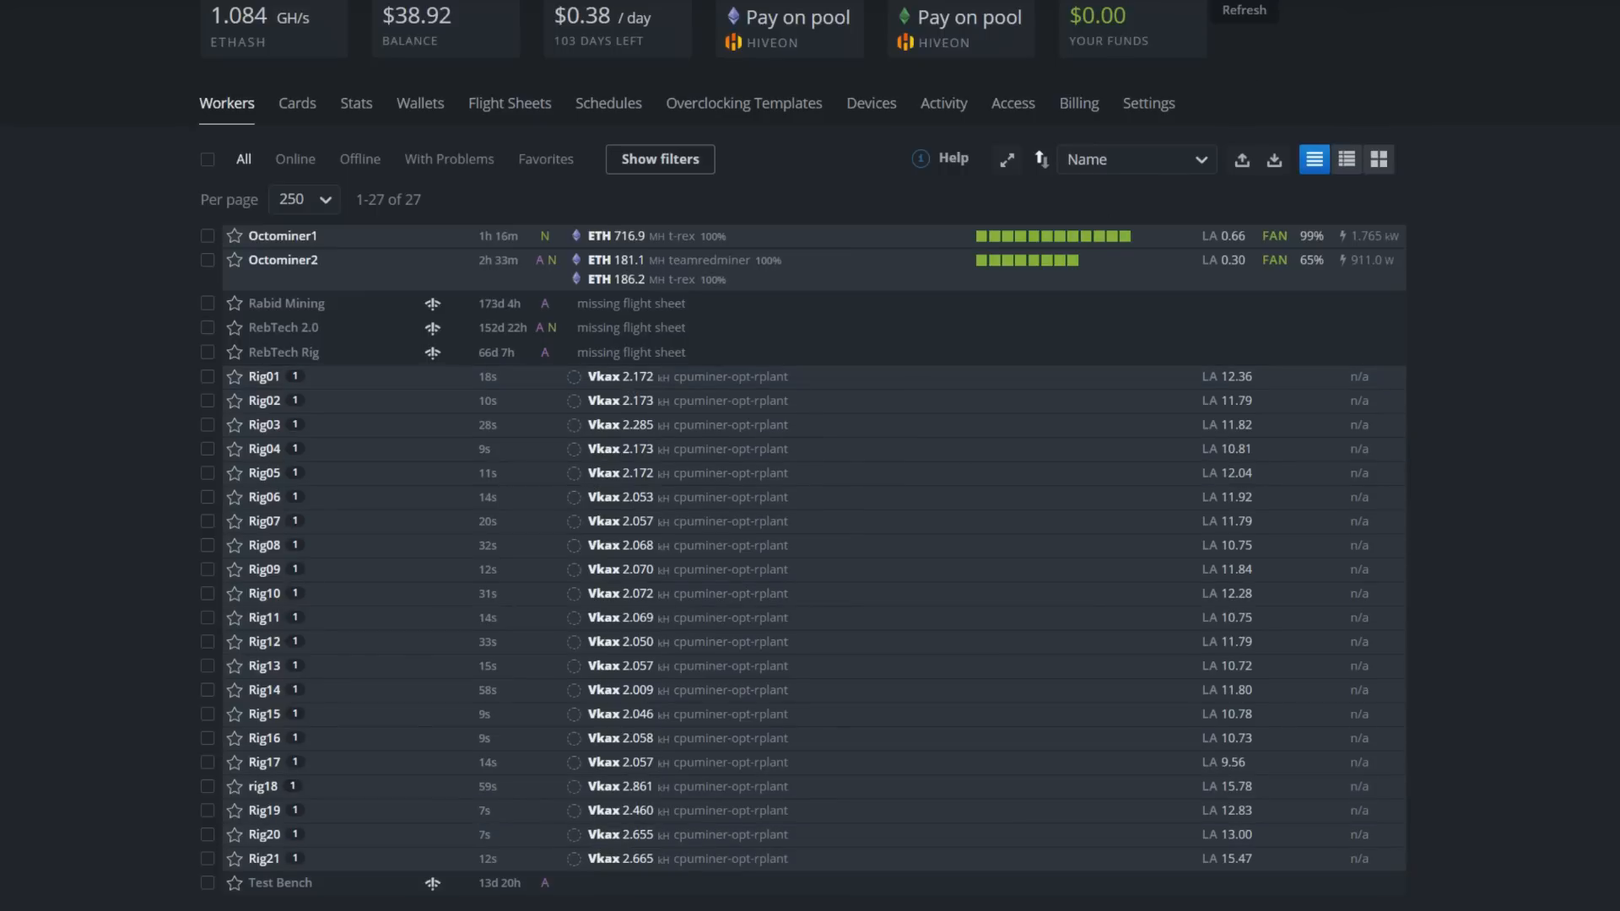
Refresh the workers list and review the worker hashrates and miner stats on the rplant pool page
left_click(1244, 5)
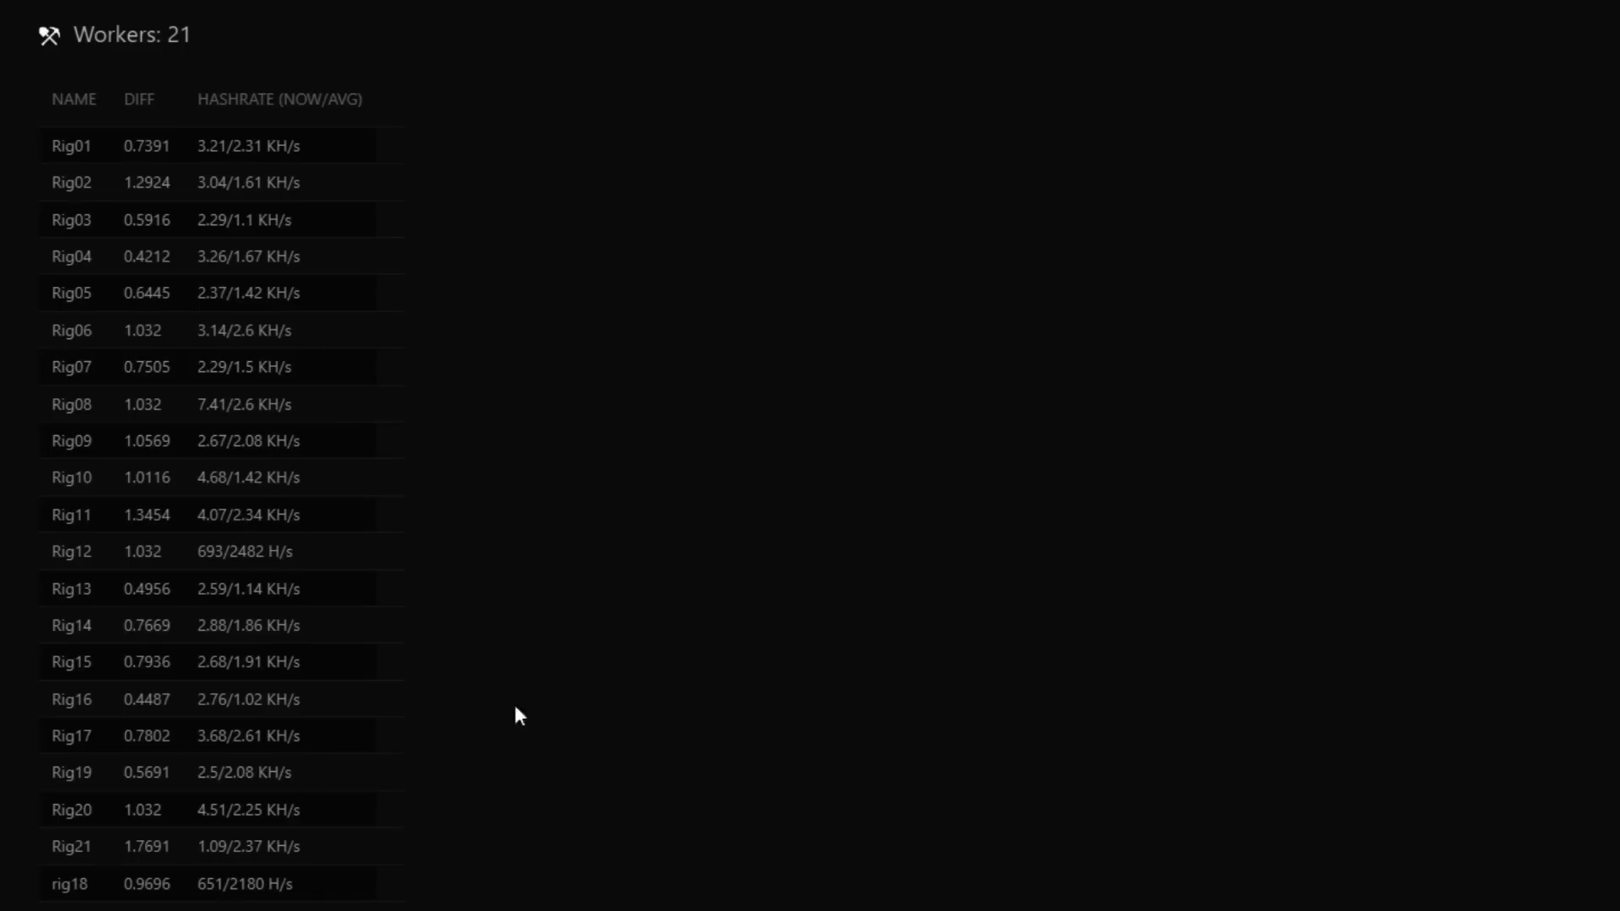
scroll(1004, 720, "up", 2)
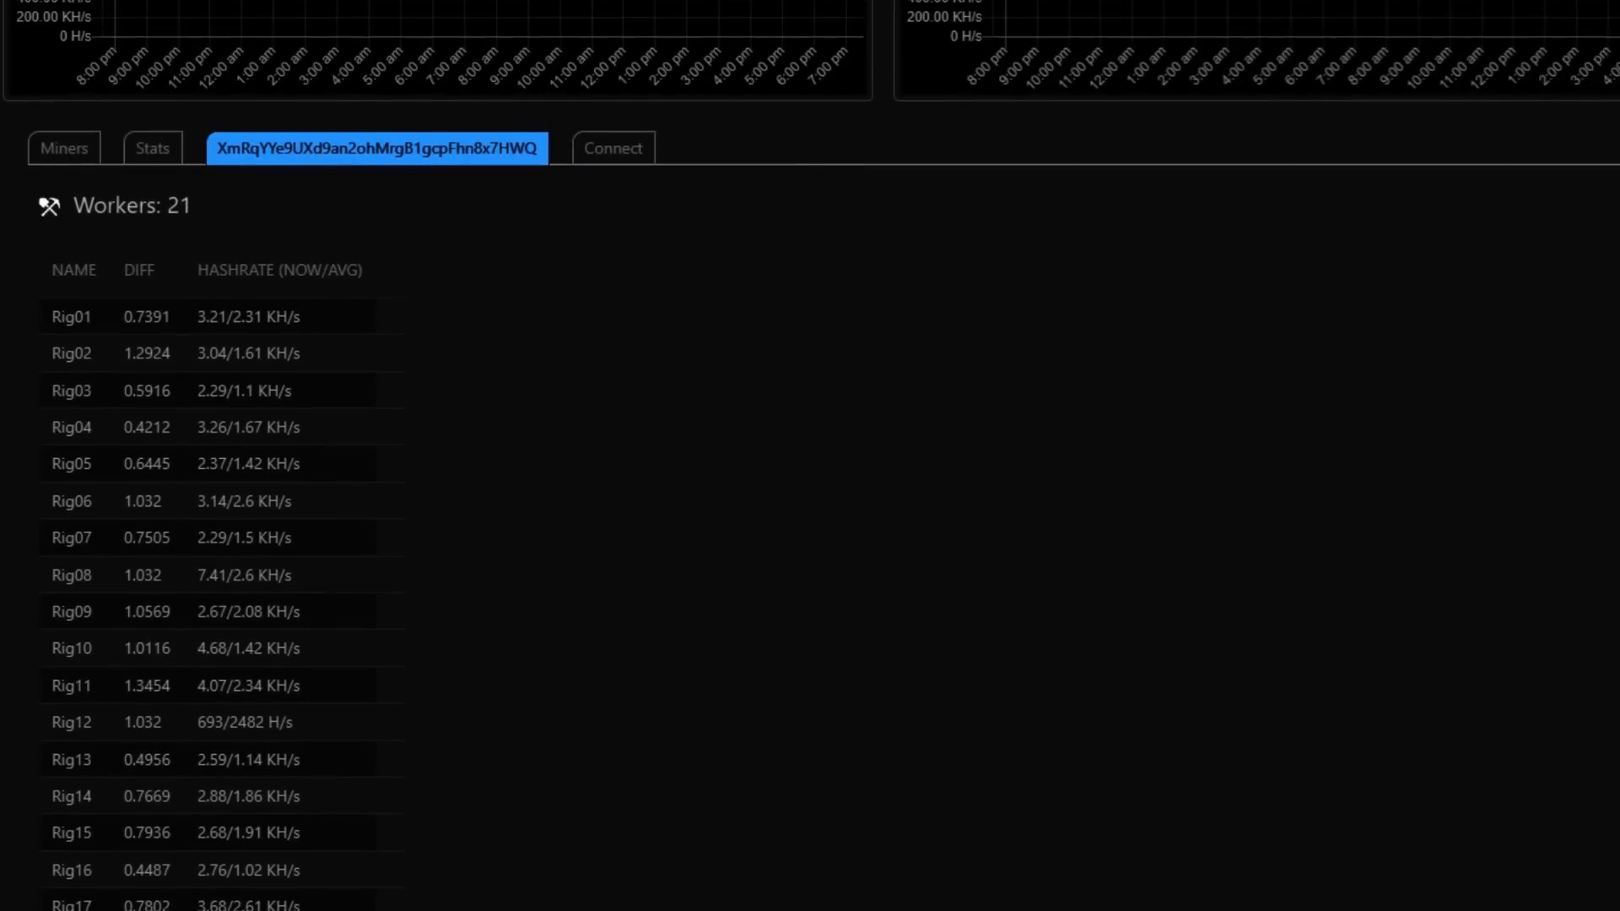
scroll(747, 338, "up", 10)
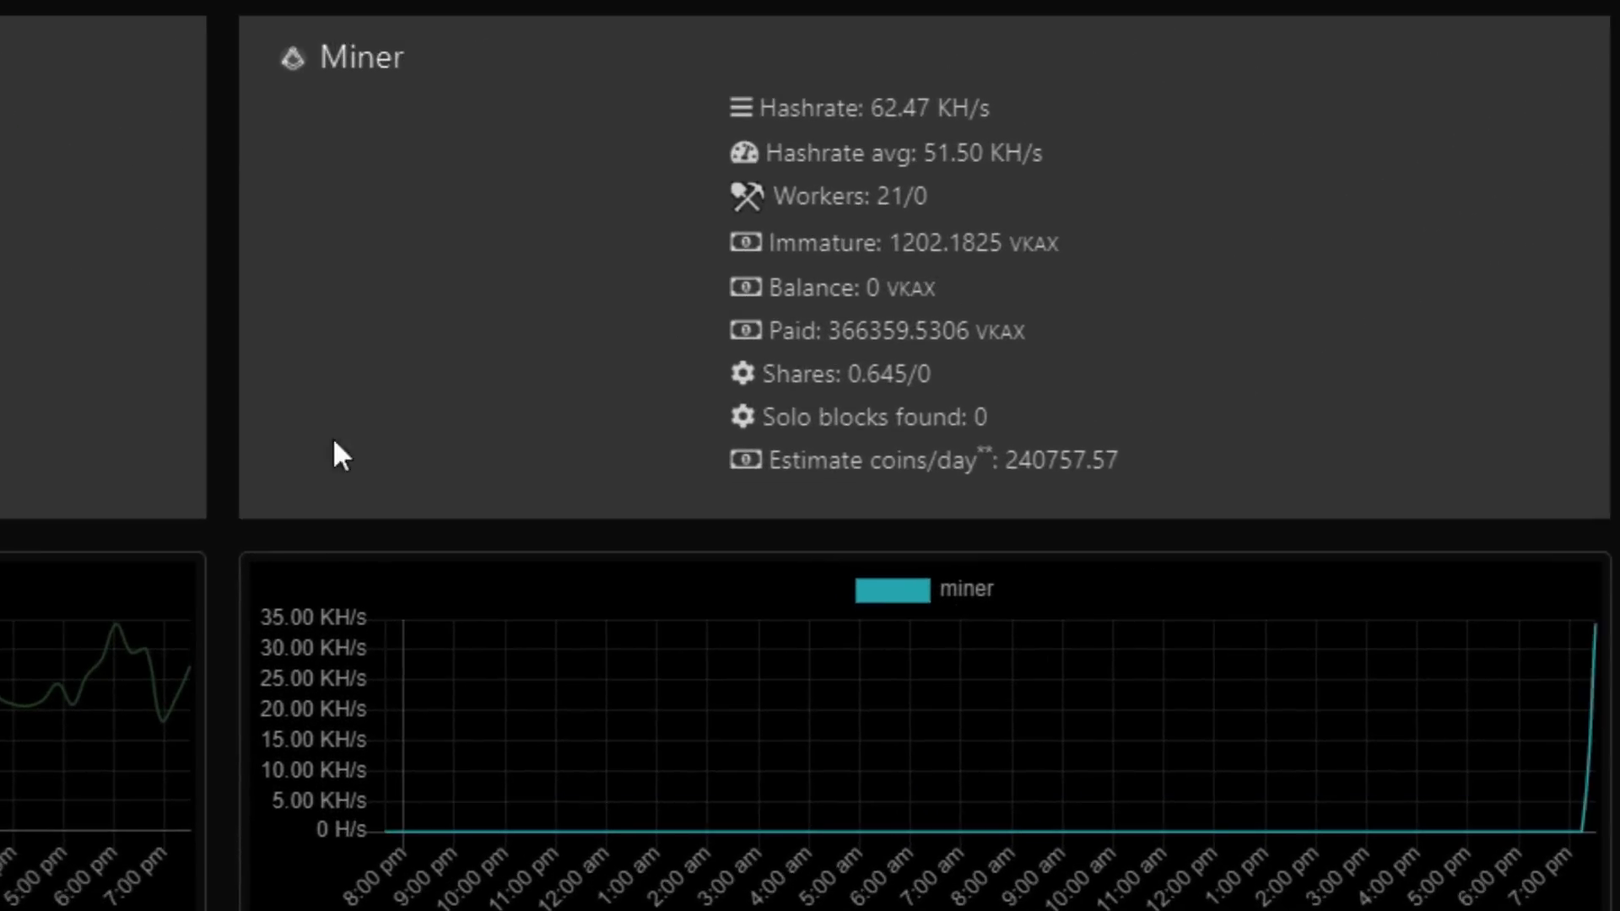